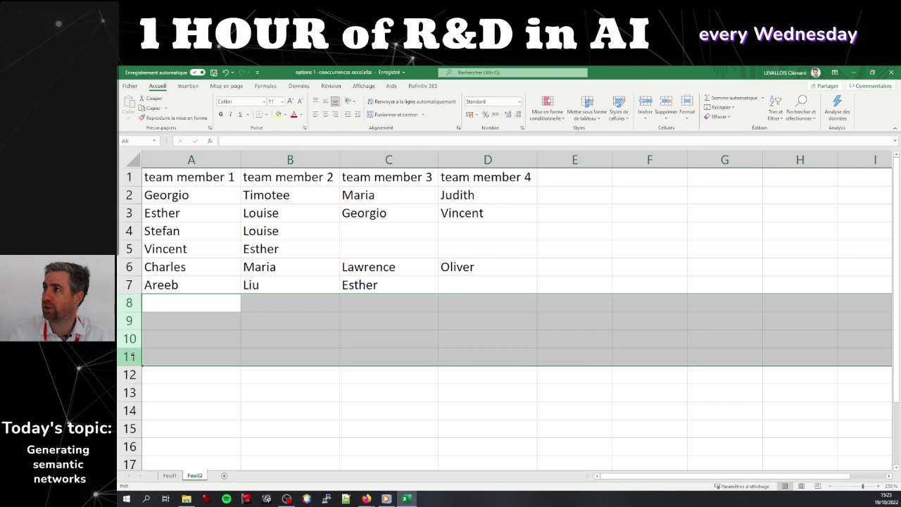
Delete the empty rows 8 to 11 below the team list
right_click(137, 357)
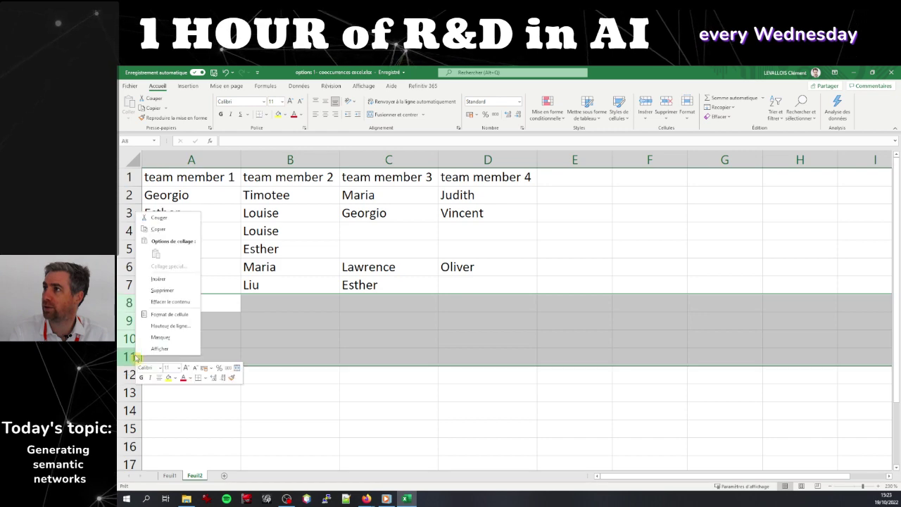
left_click(174, 294)
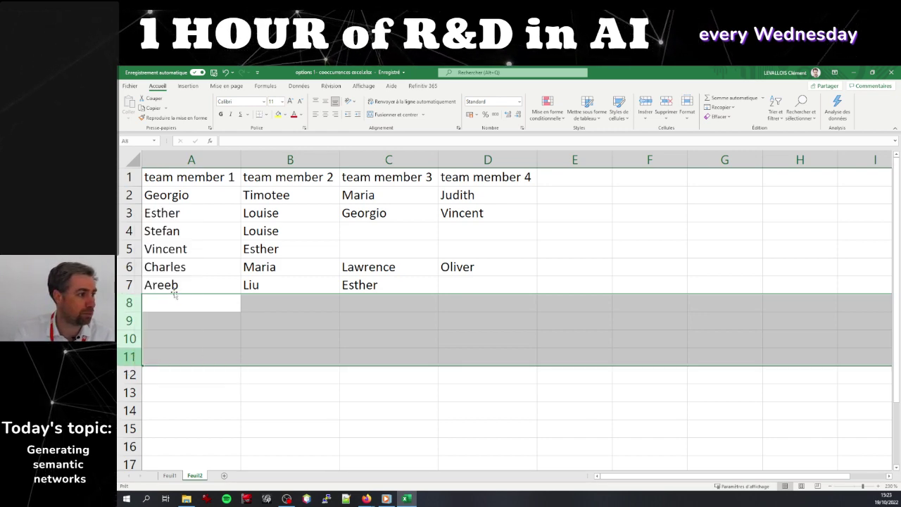
left_click(310, 334)
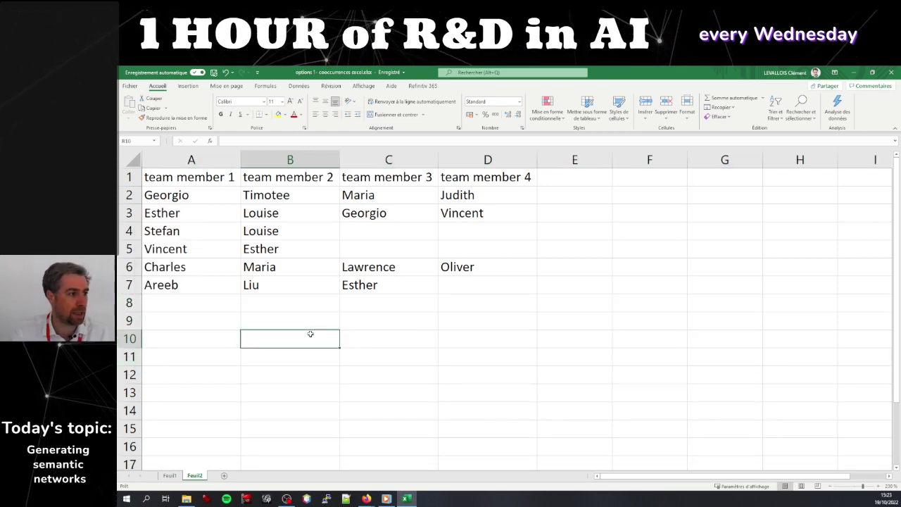
Examine the entries under the team member 1 header by highlighting cells A2 to A7
left_click(201, 182)
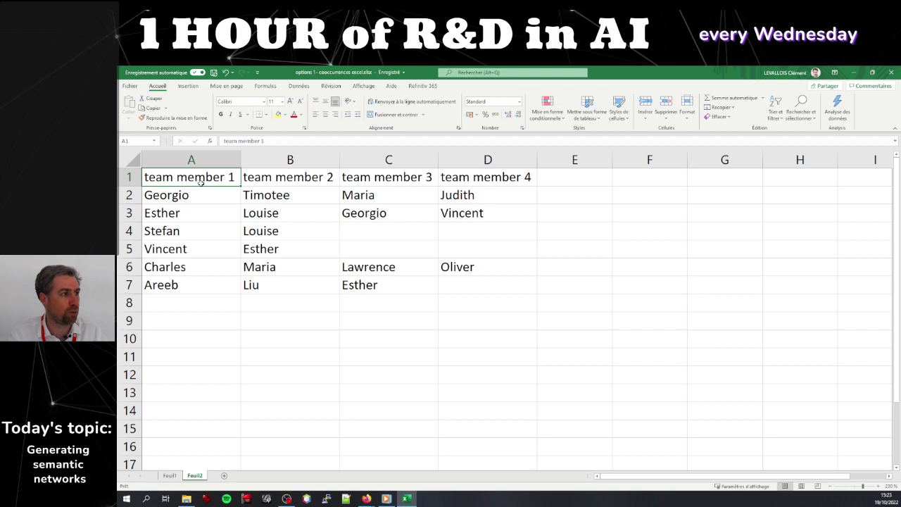
key("Down")
key("shift+Down")
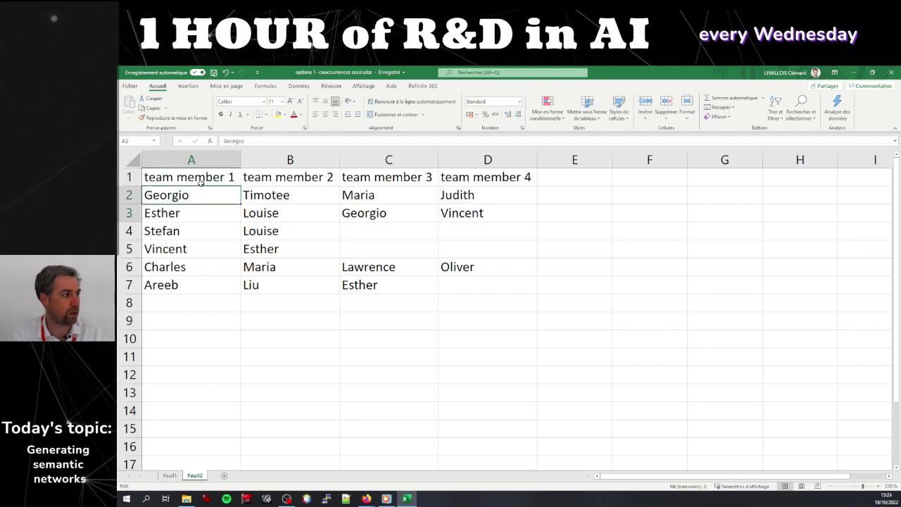
key("shift+Down")
key("shift+Down")
key("shift+Down")
key("shift+Down")
key("shift+Down")
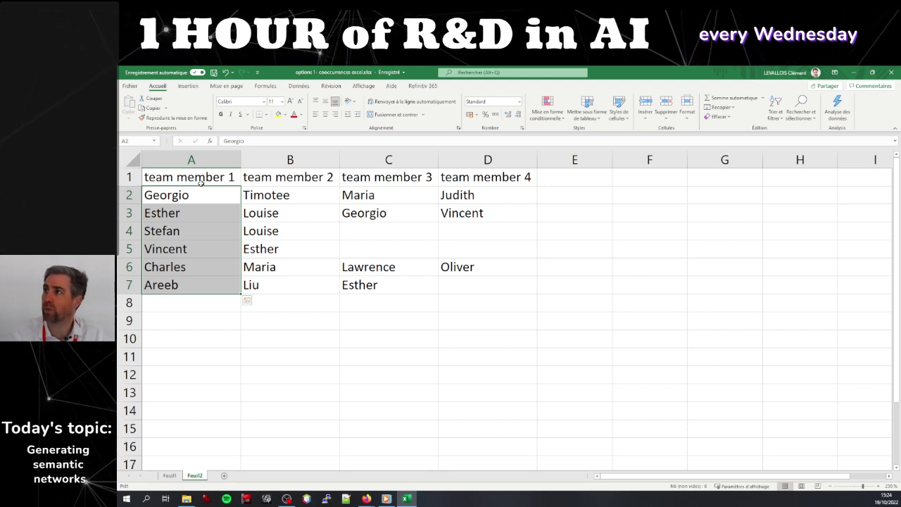
Go through the four team member headers in row 1 to review the column layout
left_click(200, 182)
key("Right")
key("Right")
key("Left")
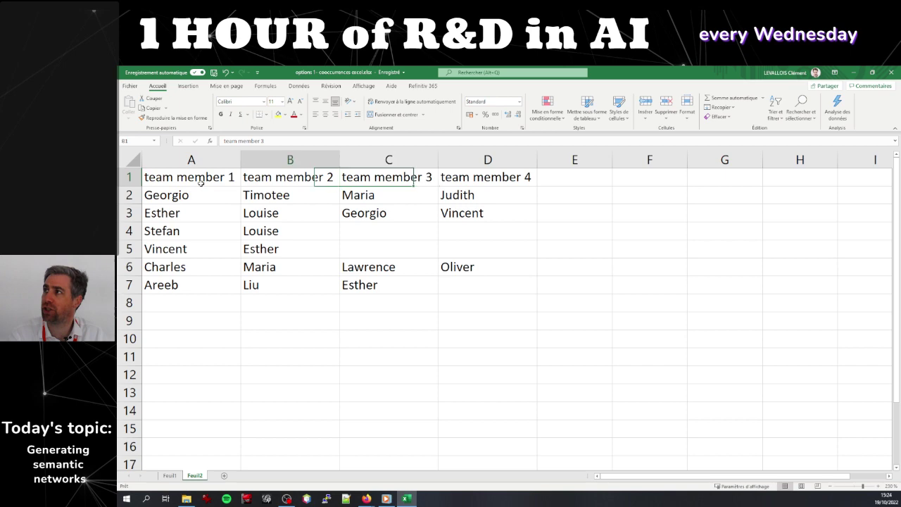
key("Left")
key("Right")
key("Right")
key("Right")
key("Right")
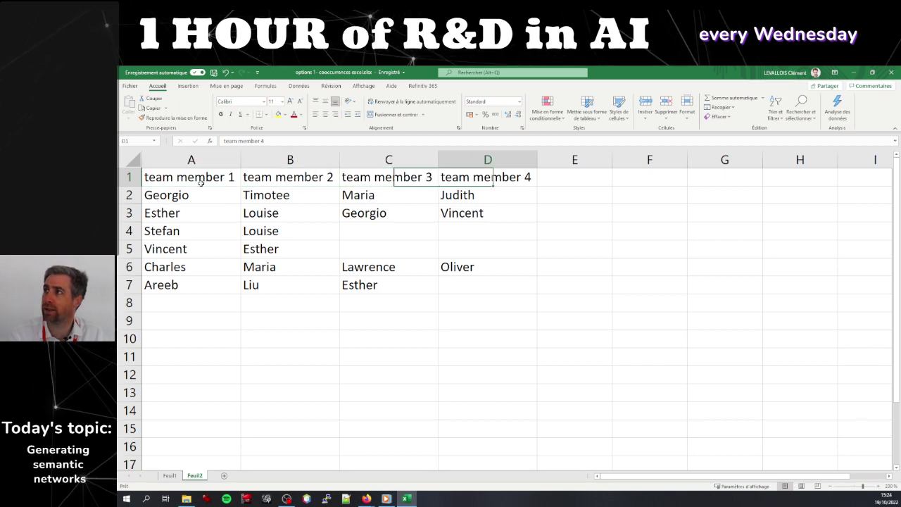
key("Left")
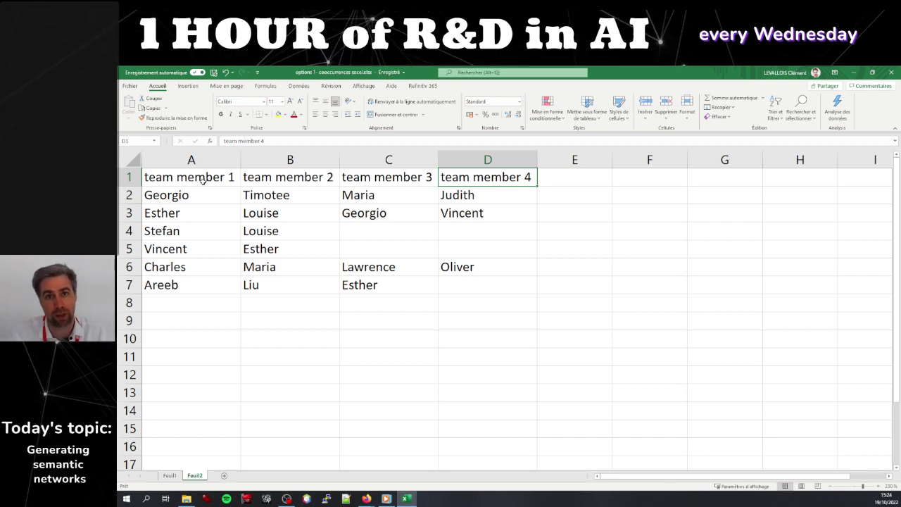
Close the workbook and choose option 1, cooccurrences to network, in the browser's network builder tool
left_click(478, 303)
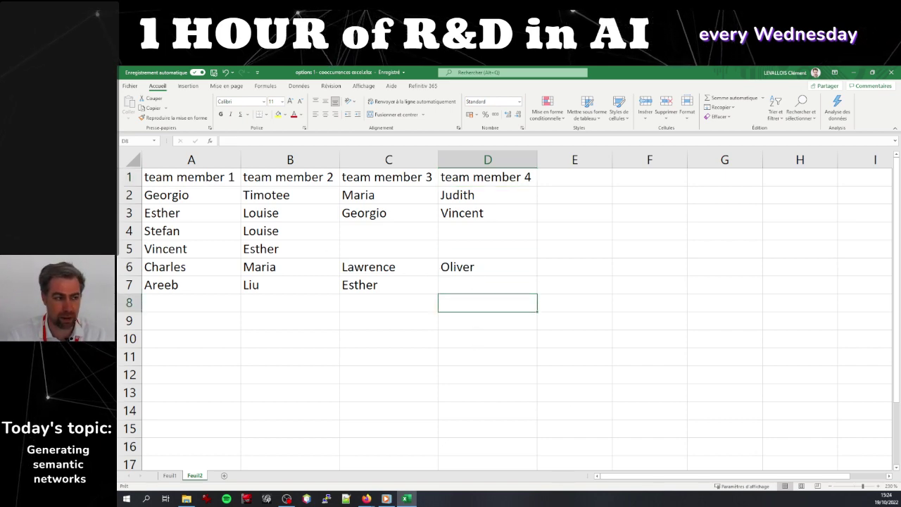
left_click(890, 72)
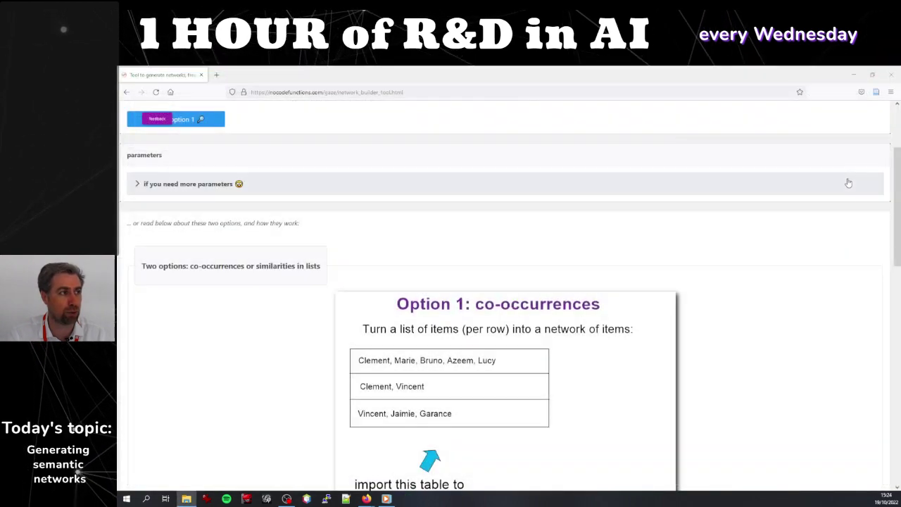
scroll(736, 214, "up", 3)
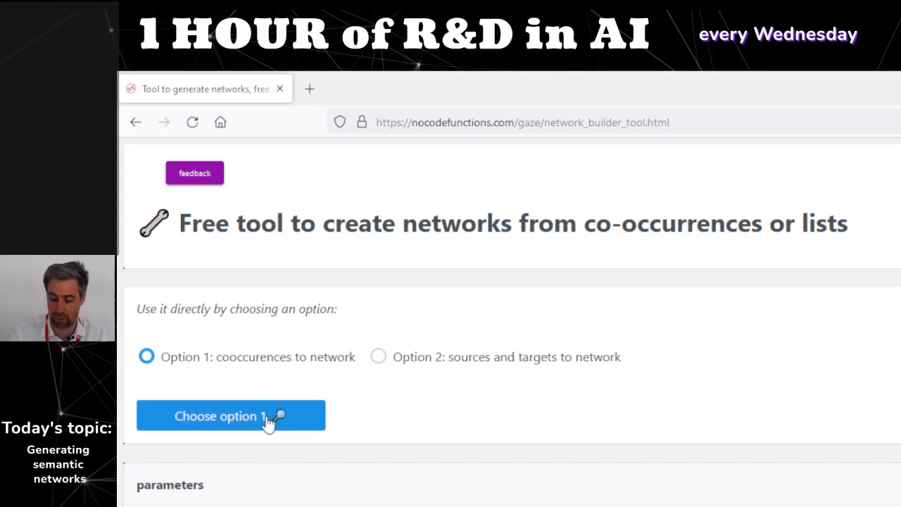
left_click(215, 292)
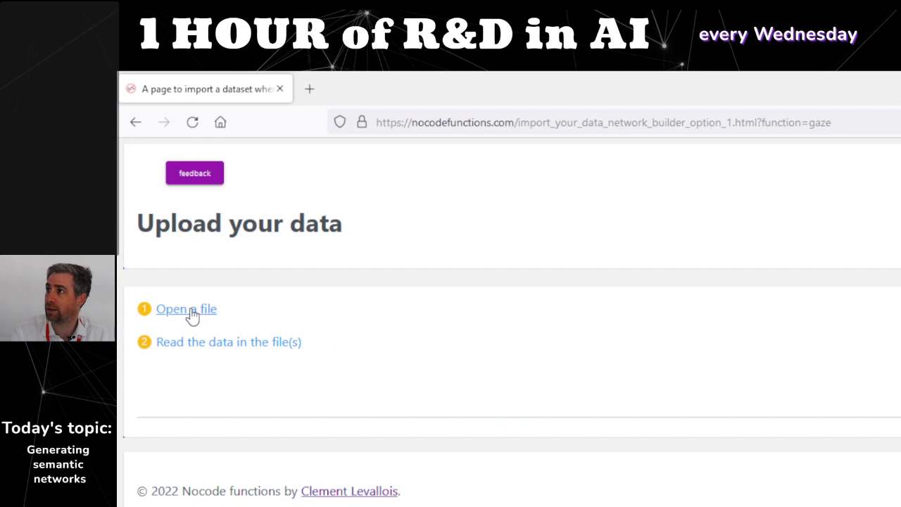
Choose the file "options 1- cooccurrences excel.xlsx" from the tests folder on the desktop as the data to upload
left_click(188, 310)
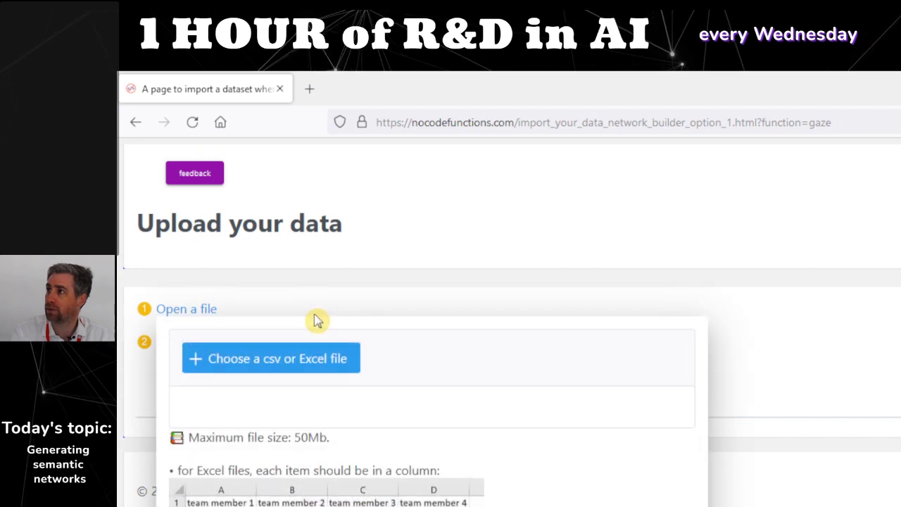
left_click(321, 370)
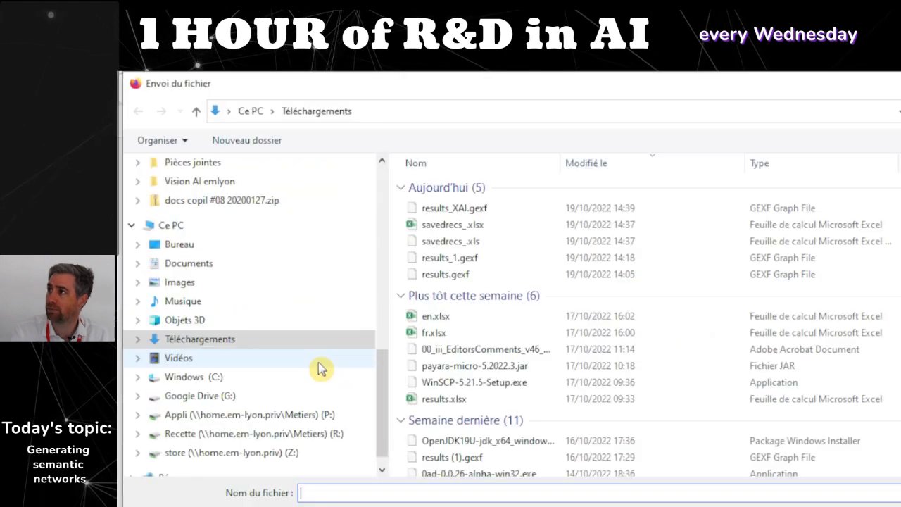
scroll(225, 261, "up", 3)
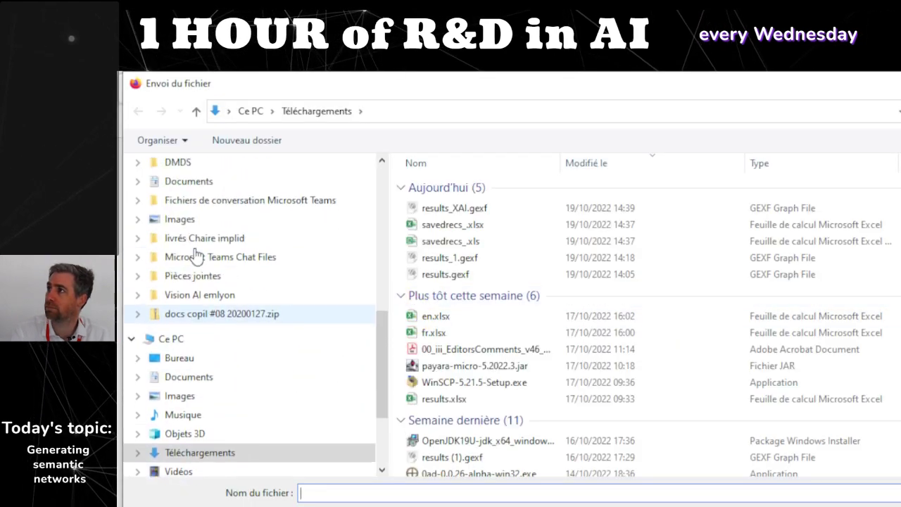
scroll(201, 243, "up", 3)
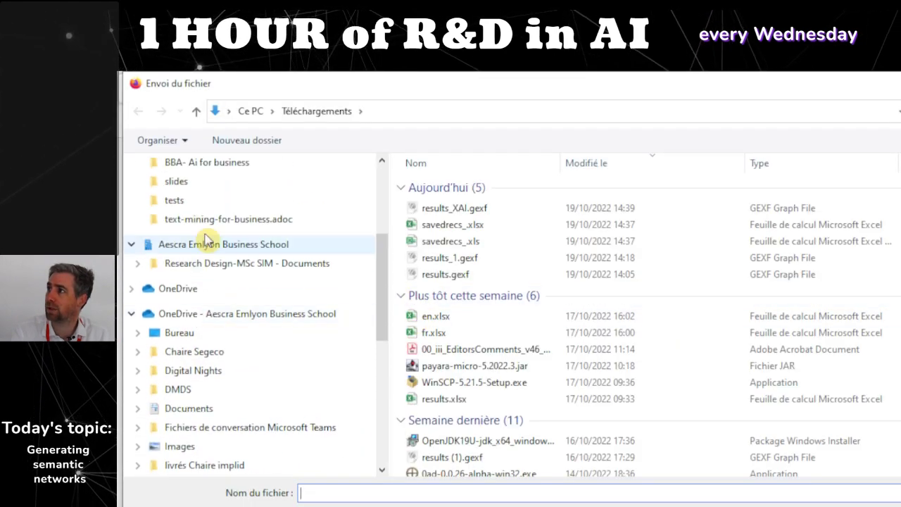
left_click(214, 200)
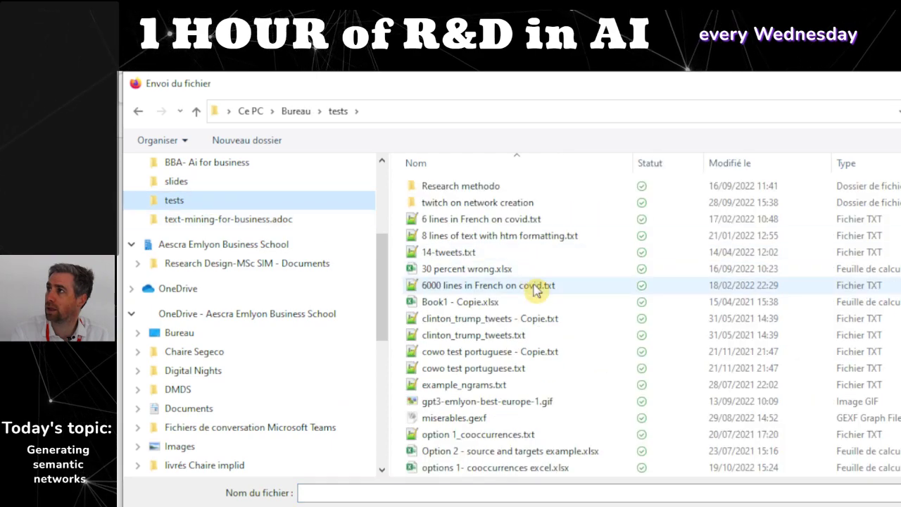
scroll(521, 327, "down", 1)
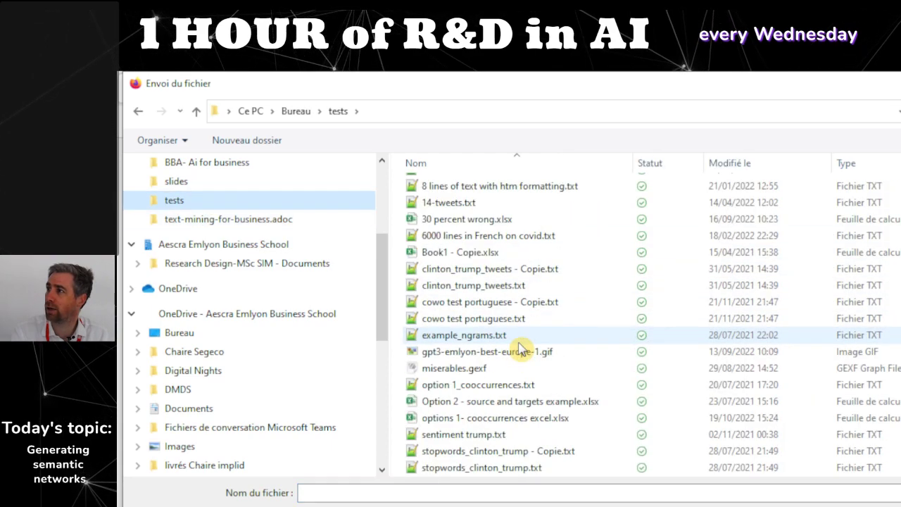
left_click(564, 419)
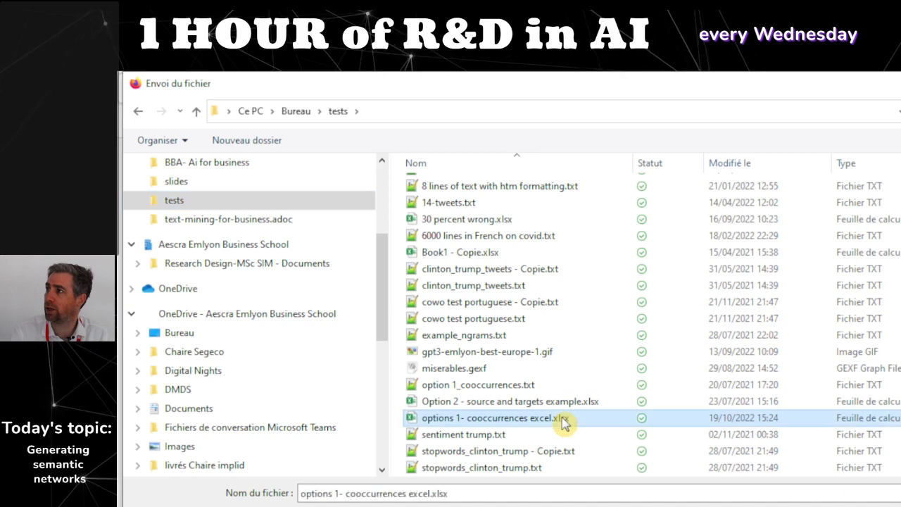
double_click(559, 425)
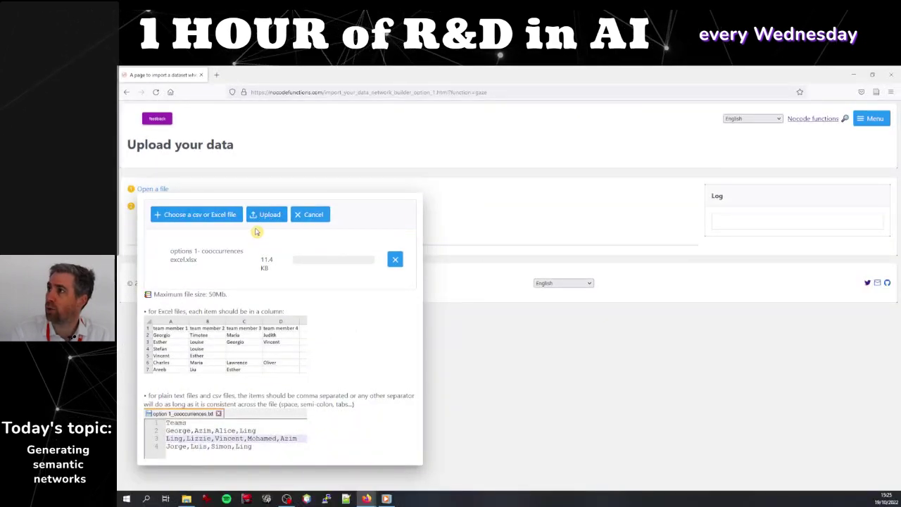
Upload the chosen Excel file and read the data in it
left_click(266, 215)
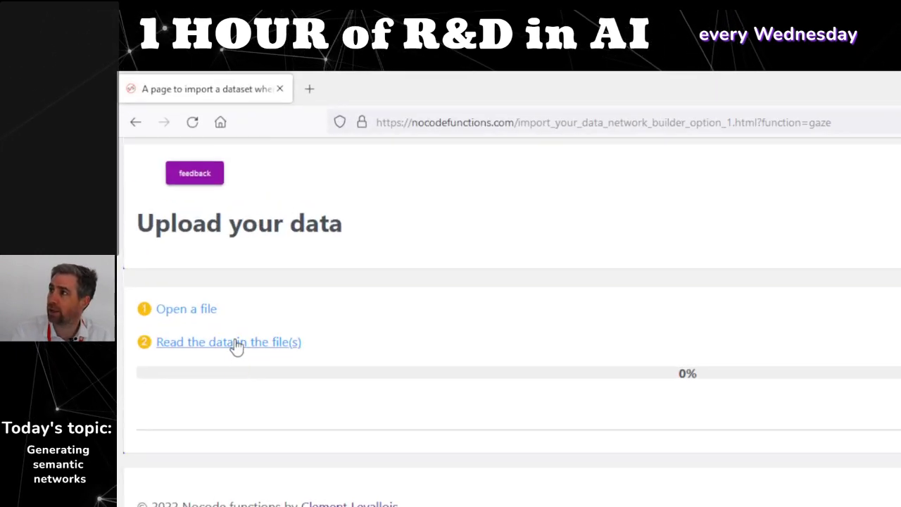
left_click(236, 346)
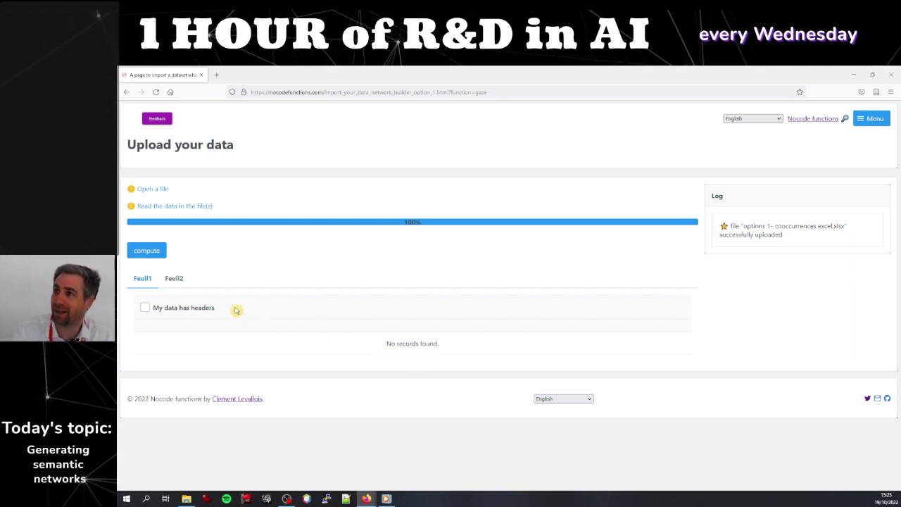
Select the Feuil2 sheet, review its team rows, and mark the data as having headers
left_click(174, 279)
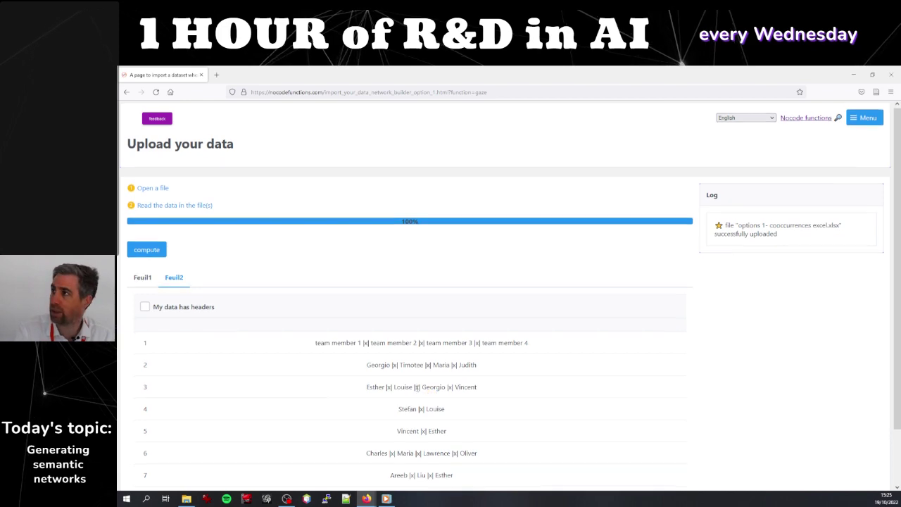
scroll(431, 397, "down", 2)
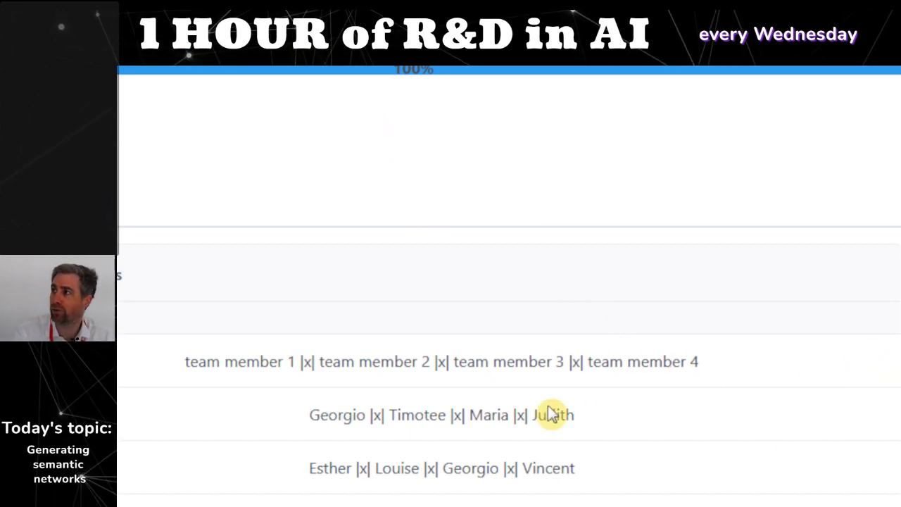
scroll(342, 454, "down", 3)
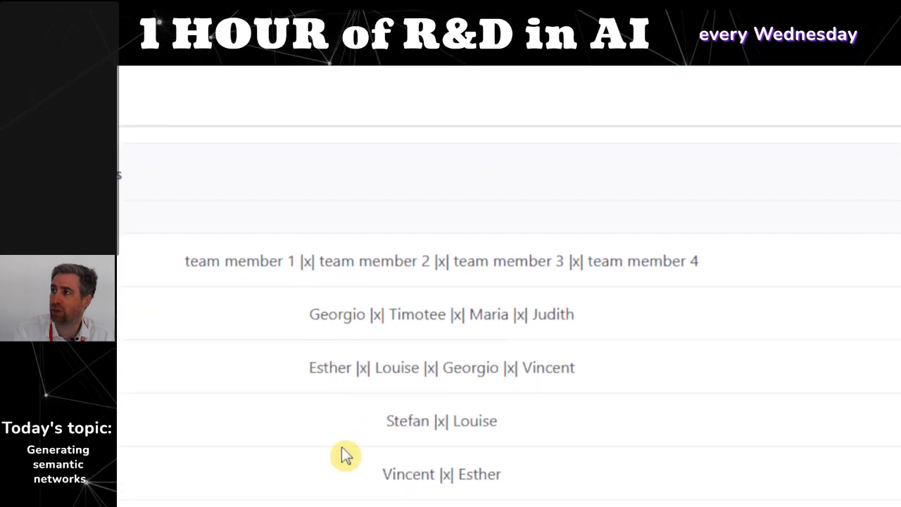
scroll(345, 451, "down", 1)
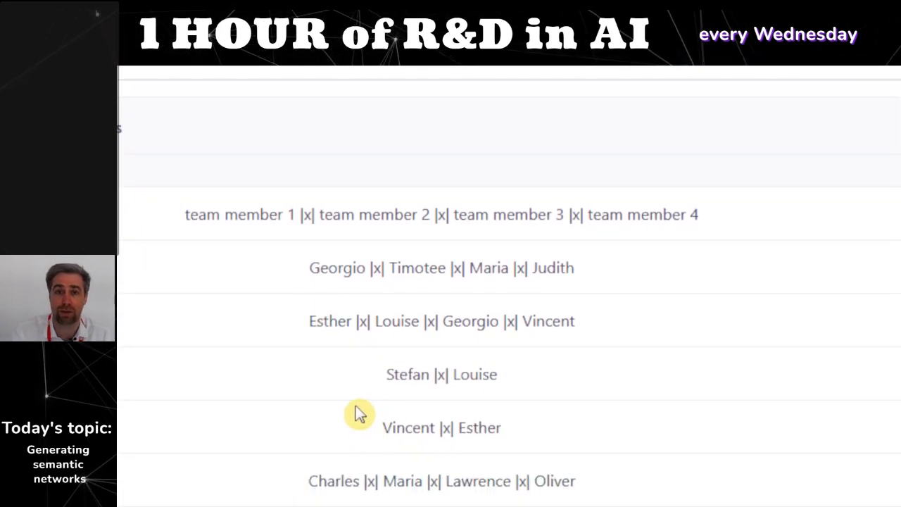
left_click(429, 425)
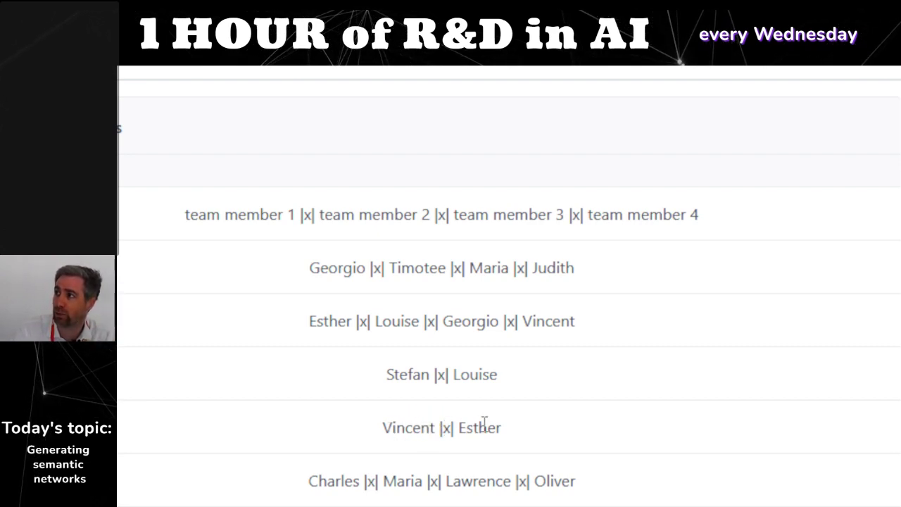
left_click(439, 378)
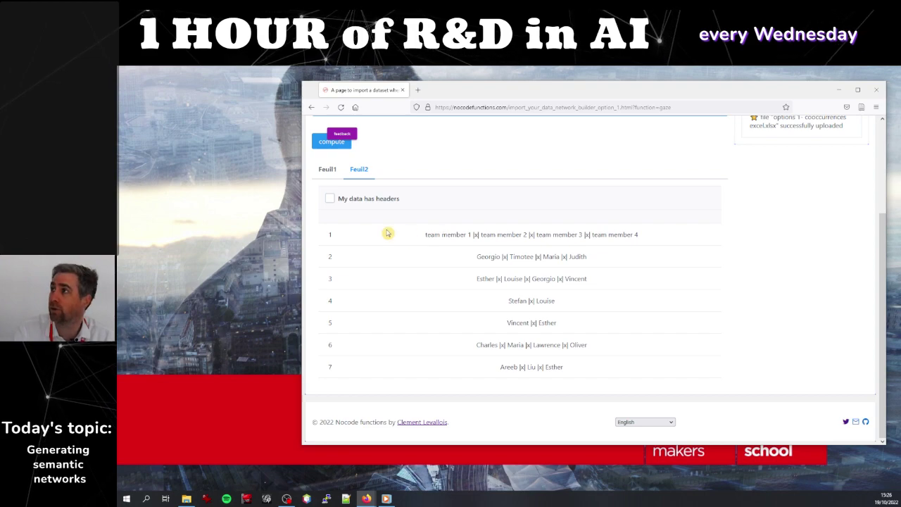
left_click(328, 200)
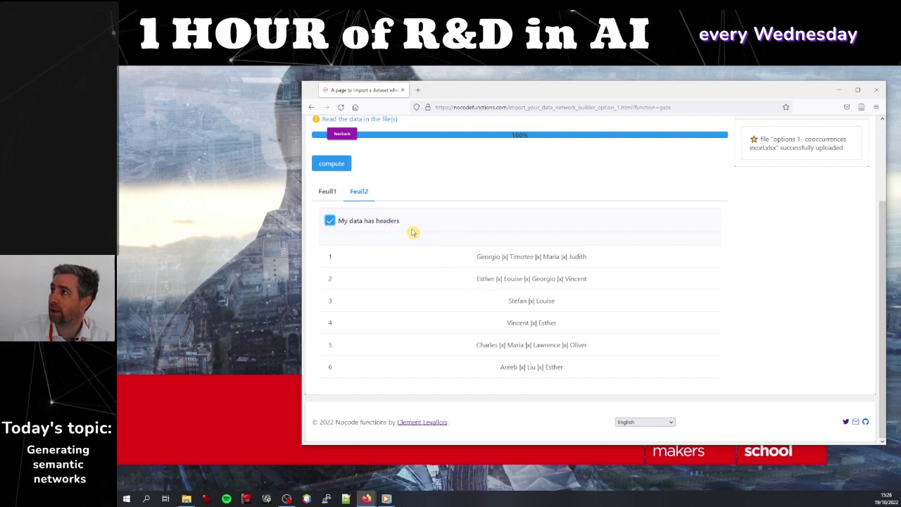
Compute the co-occurrence network from the Feuil2 data and maximize the browser window
left_click(336, 169)
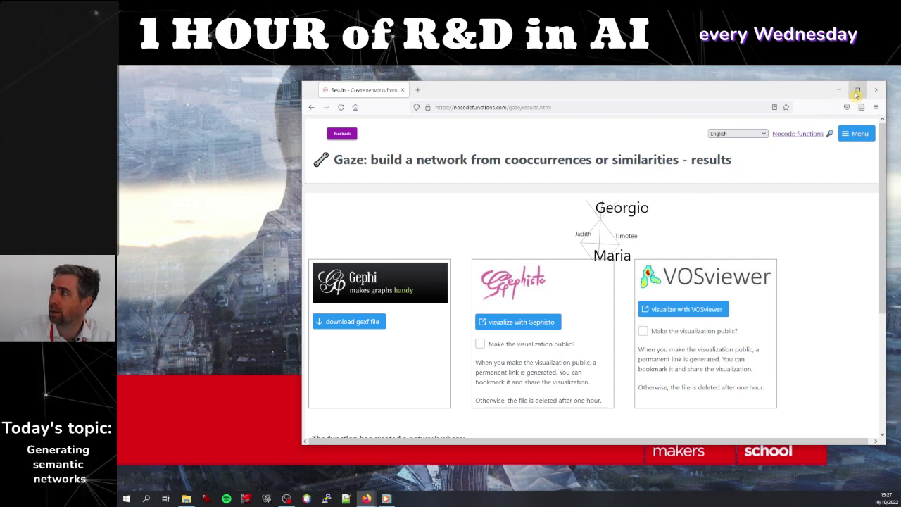
left_click(858, 91)
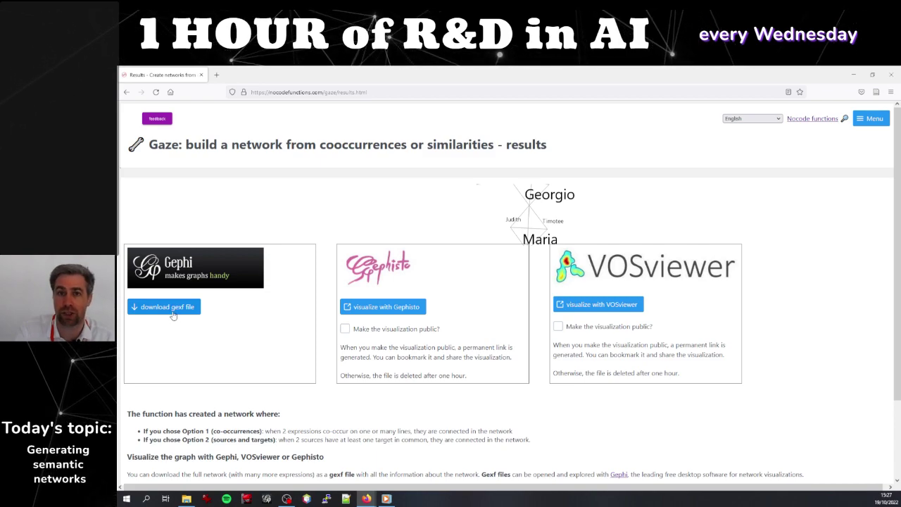
Download the network's gexf file and save it as results_cooccurrences.gexf in the Downloads folder
left_click(172, 310)
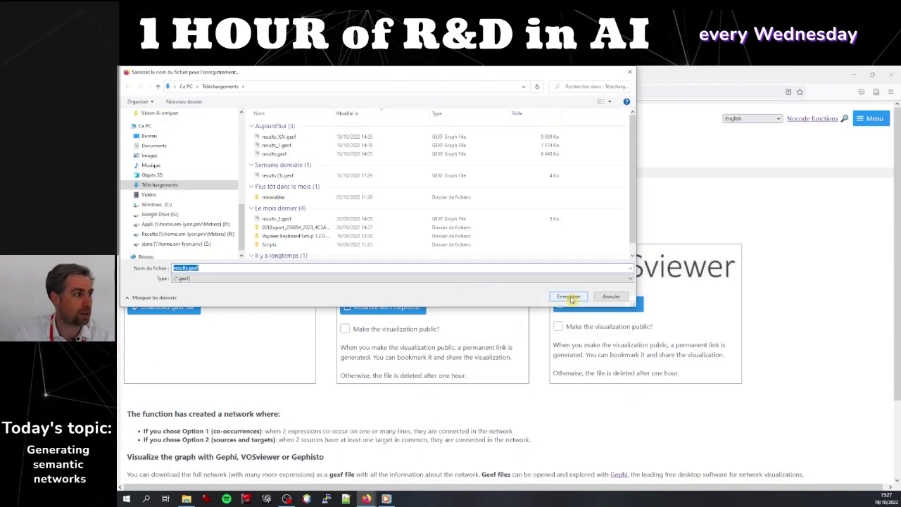
left_click(184, 268)
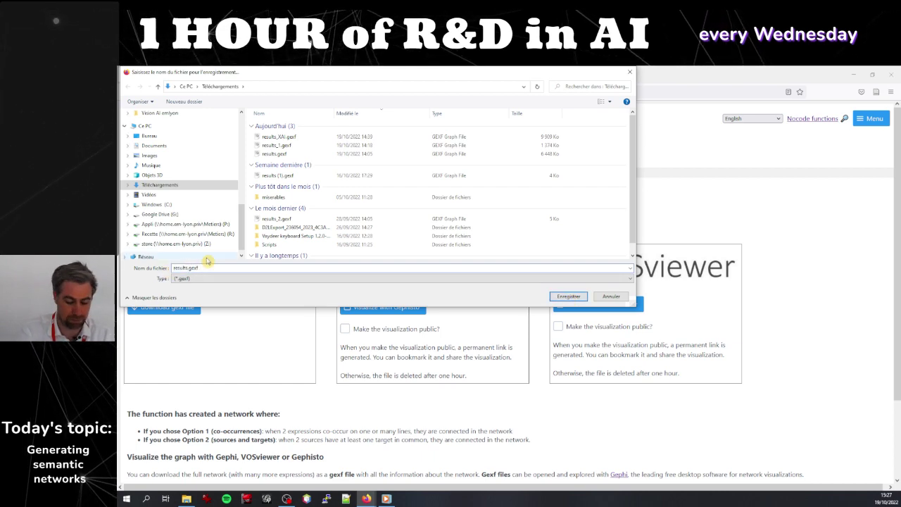
type("_c")
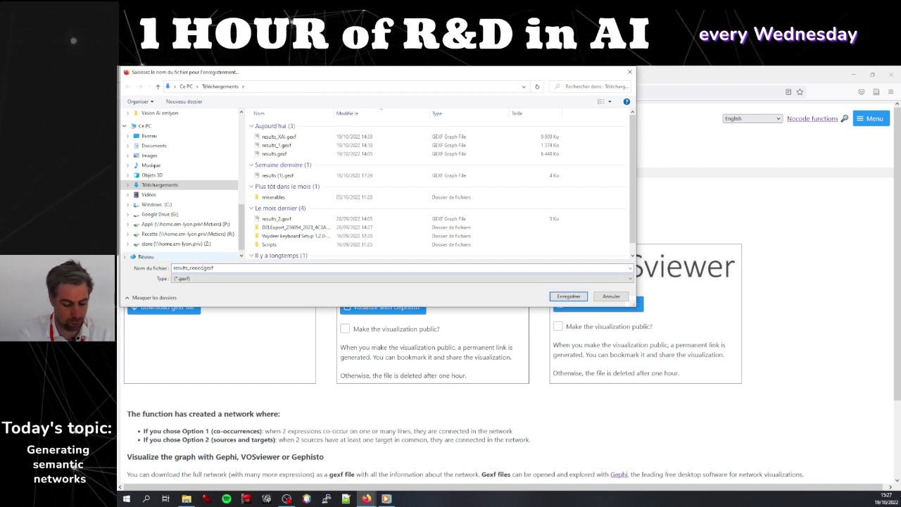
type("ooccurences")
key("Return")
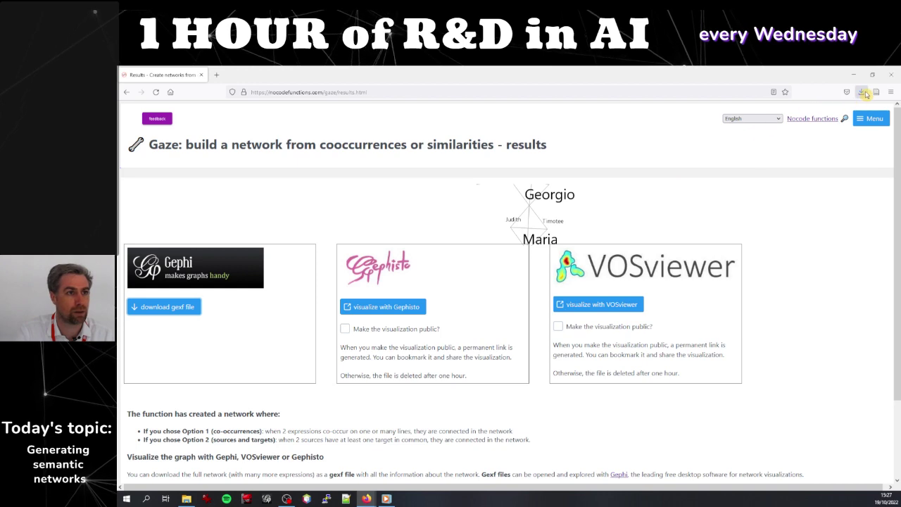
Open the downloaded results_cooccurrences.gexf in Gephi and display the node labels on the graph
left_click(862, 93)
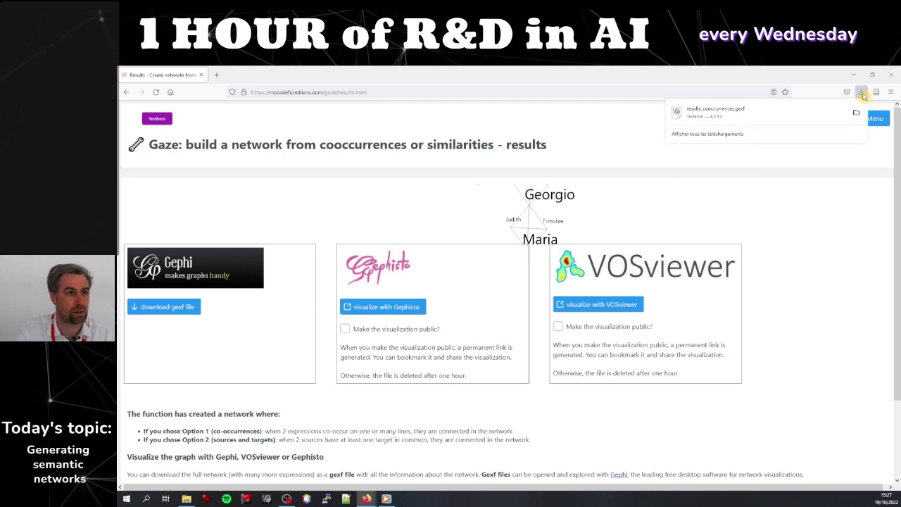
left_click(780, 111)
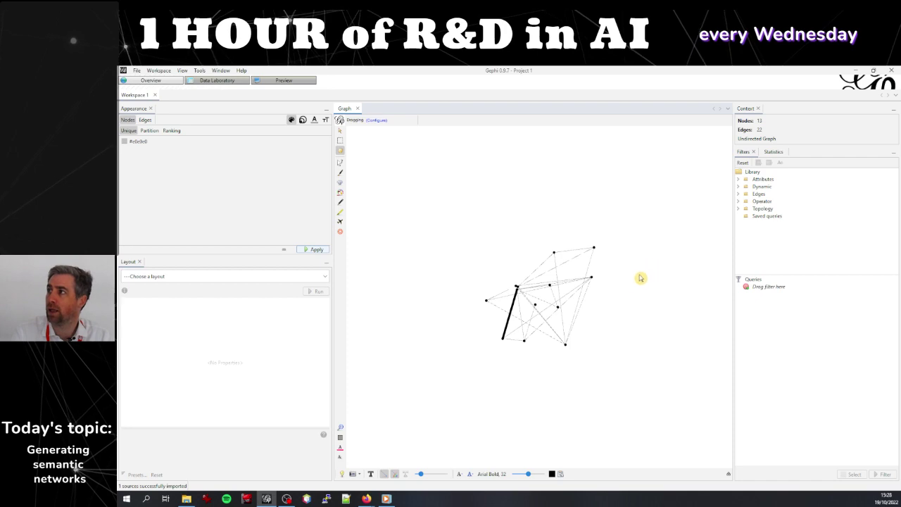
scroll(620, 294, "up", 2)
left_click_drag(620, 293, 626, 284)
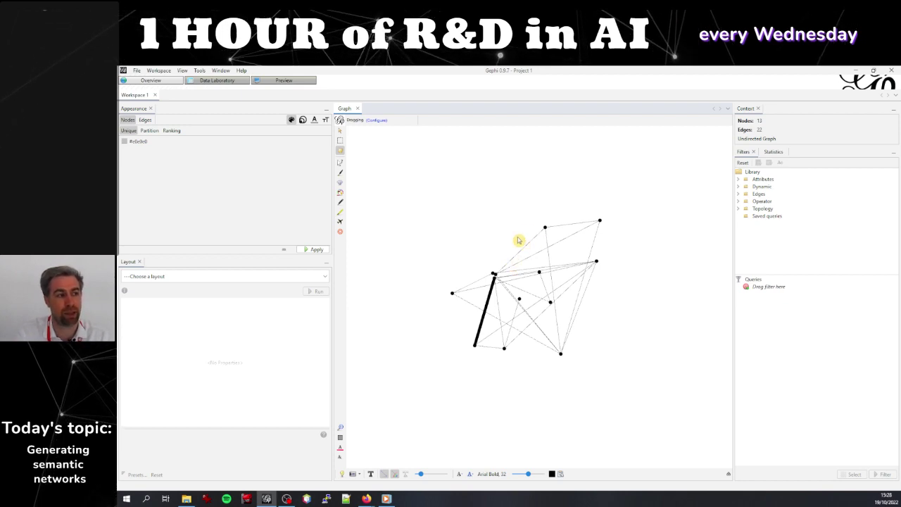
scroll(518, 245, "up", 2)
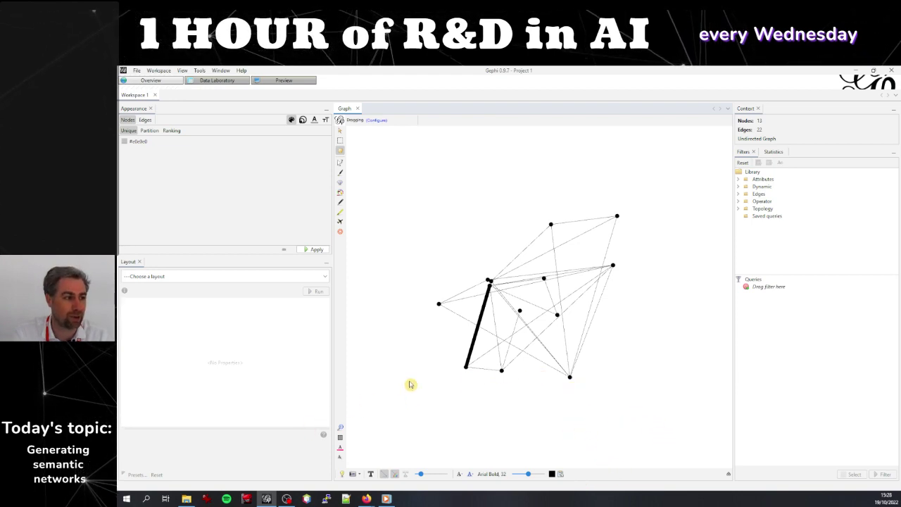
left_click(371, 474)
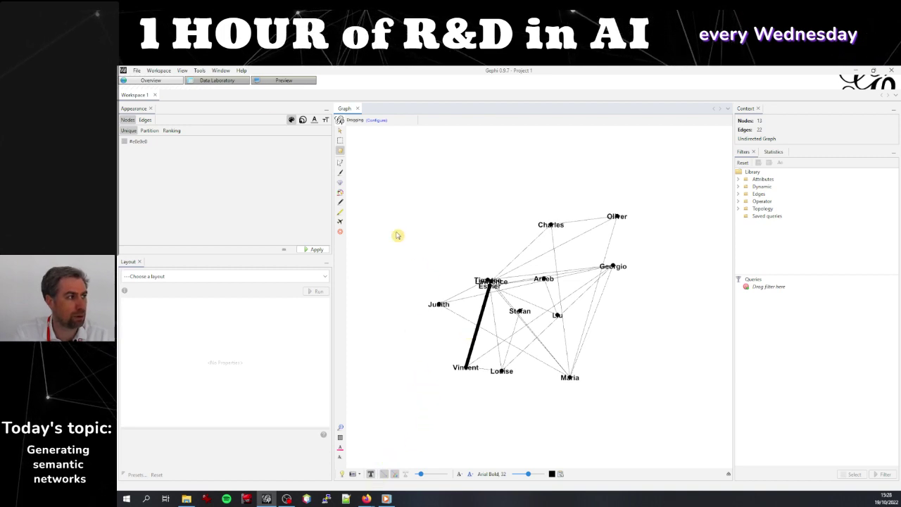
scroll(420, 283, "up", 3)
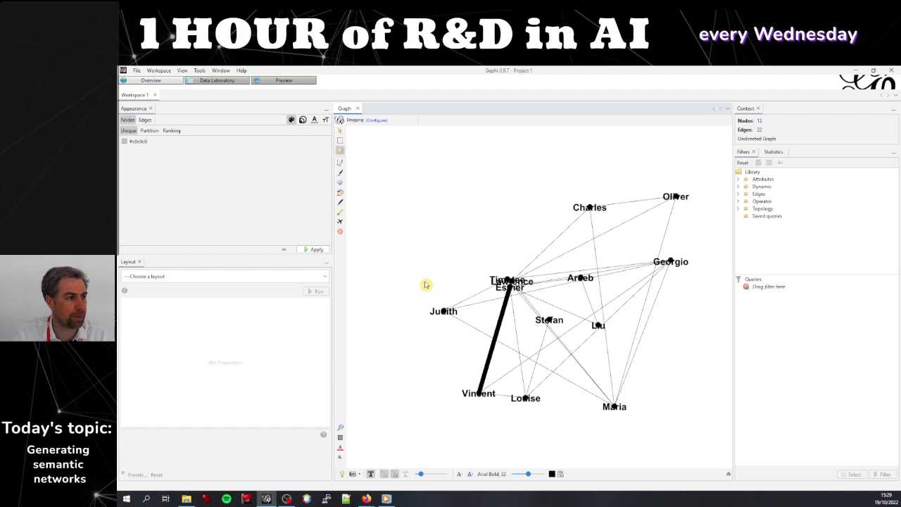
Run the ForceAtlas 2 layout on the network and stop it once the nodes have moved
left_click(291, 276)
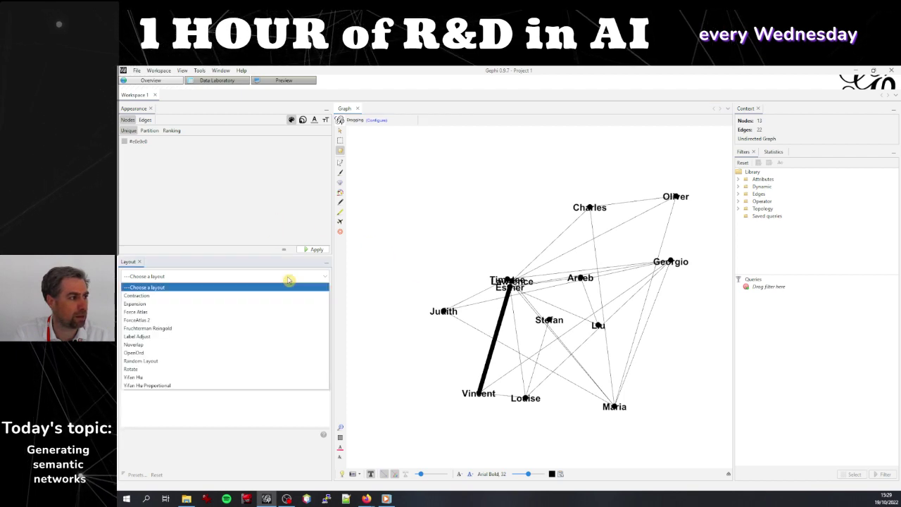
left_click(289, 325)
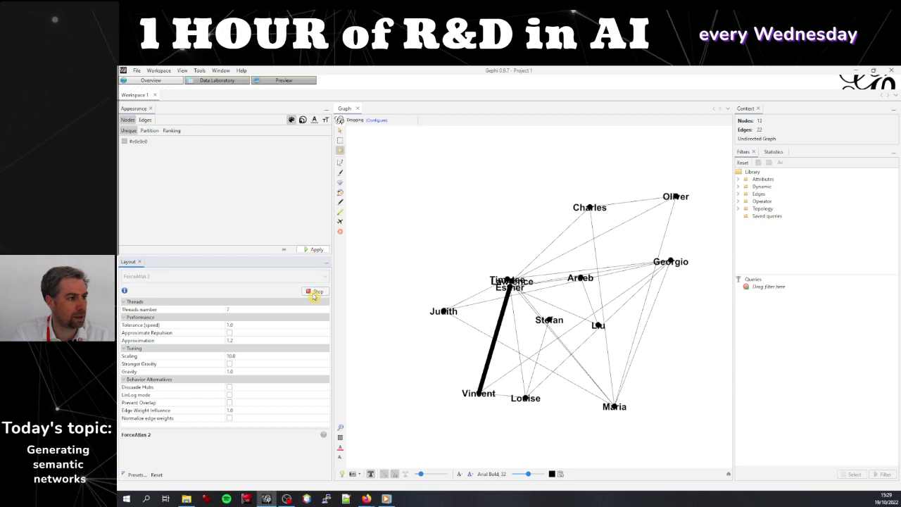
left_click(314, 293)
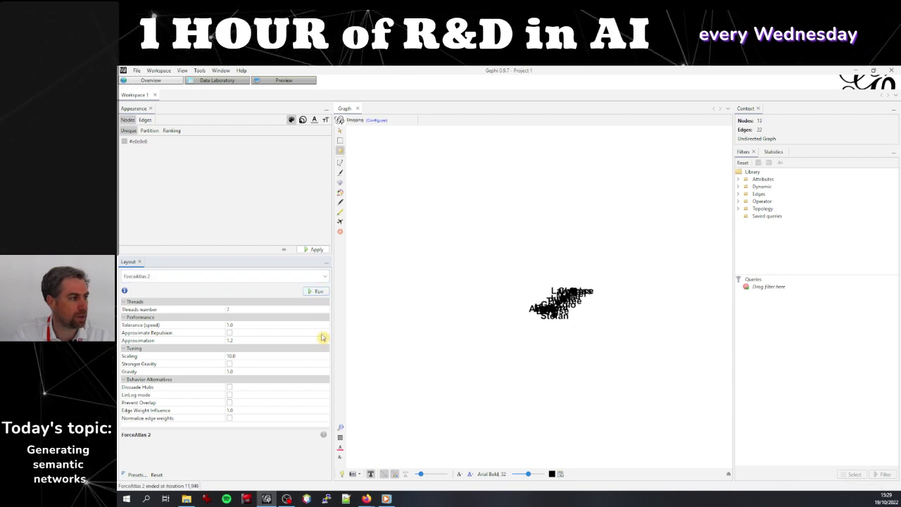
Set the ForceAtlas 2 scaling to 50 and run the layout again
left_click(248, 355)
type("30")
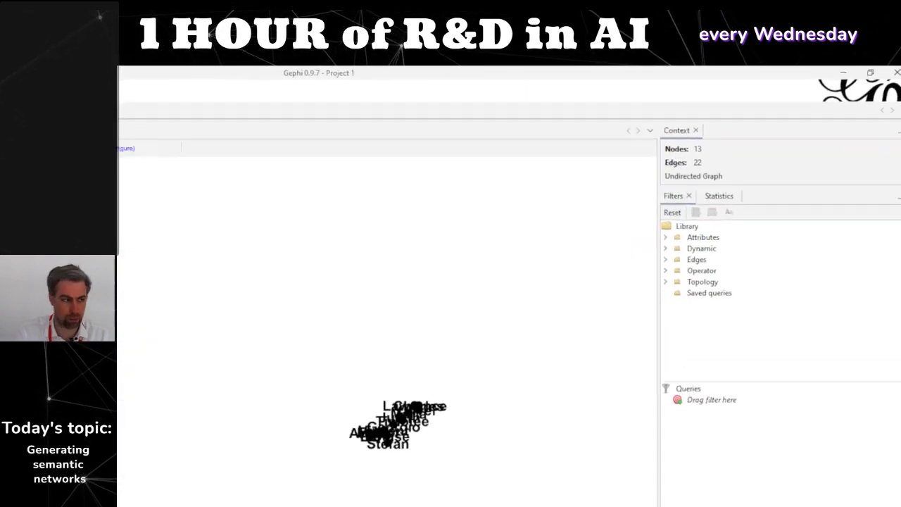
key("Return")
left_click(314, 291)
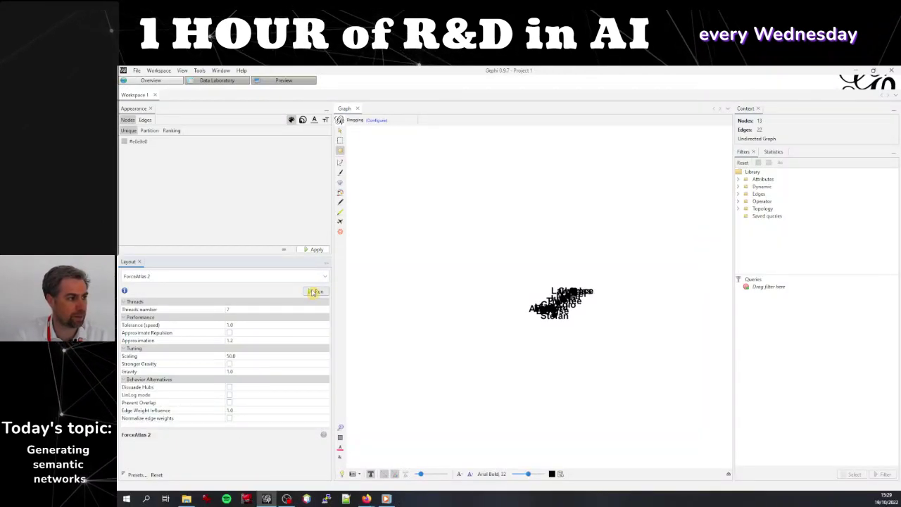
Tune the running ForceAtlas 2 layout with scaling 100, gravity 0.2 and overlap prevention enabled
left_click(252, 357)
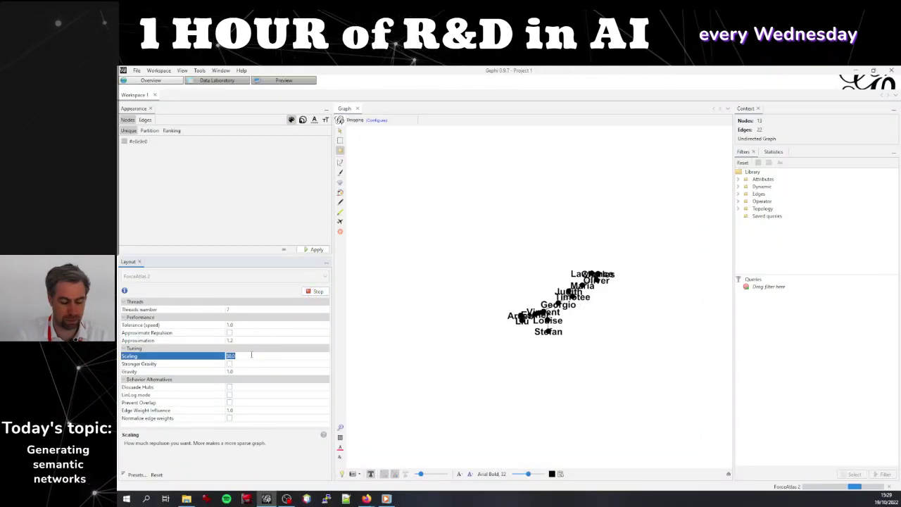
type("100")
key("Return")
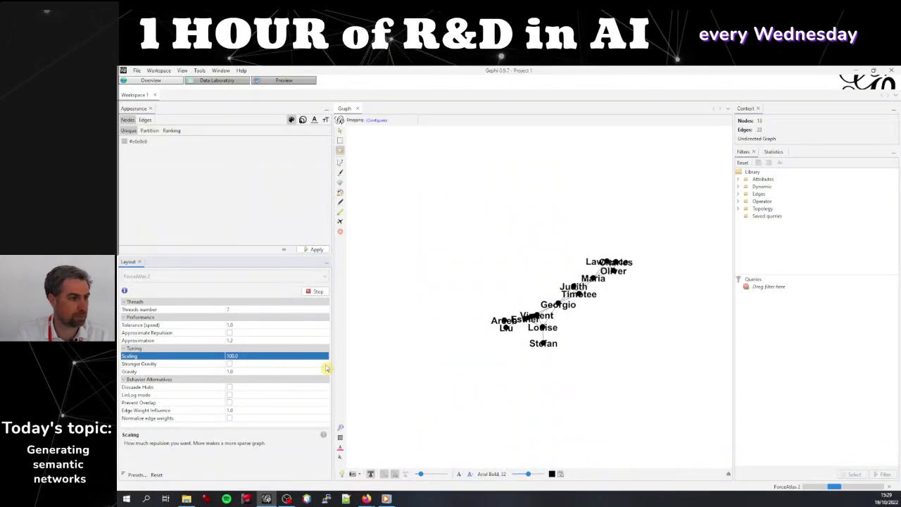
left_click(259, 365)
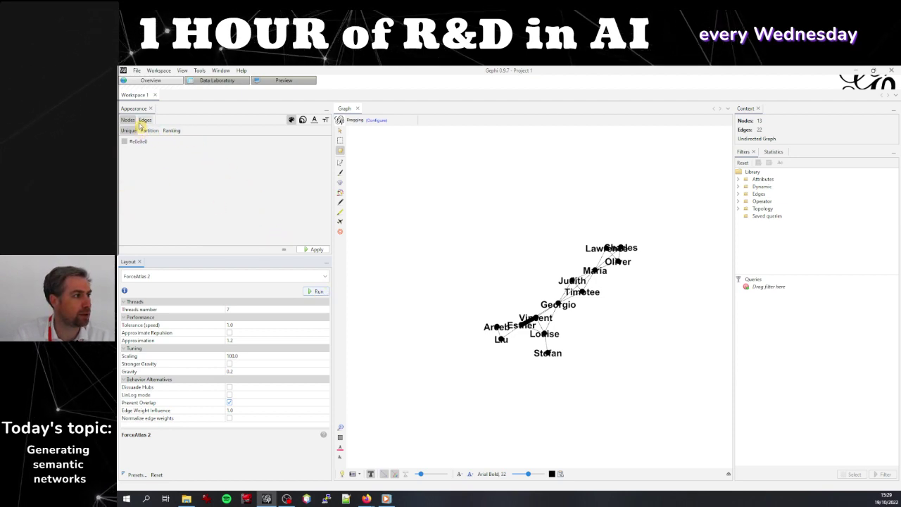
Apply a unique size of 1 to all nodes
left_click(302, 120)
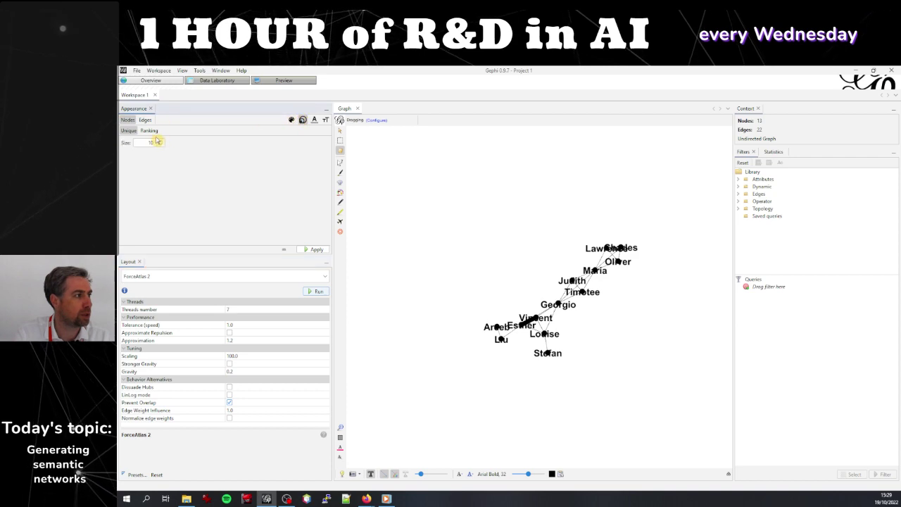
double_click(150, 142)
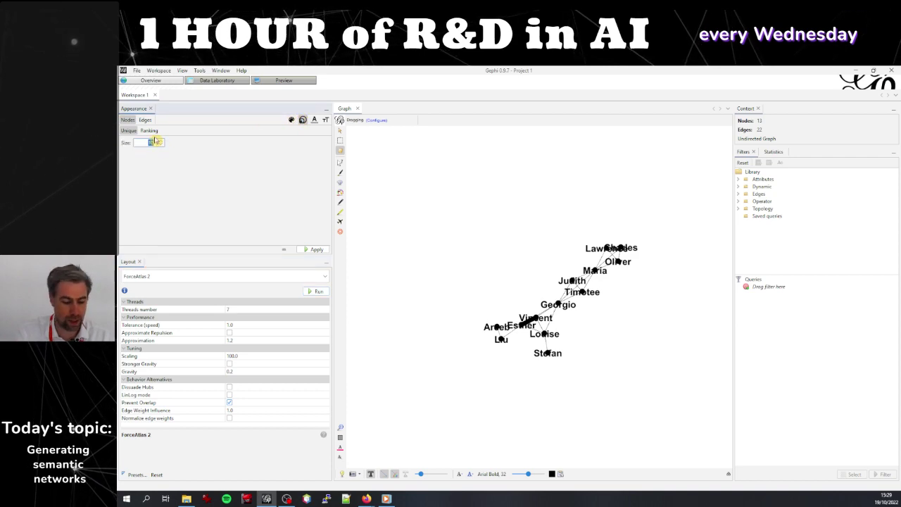
type("1")
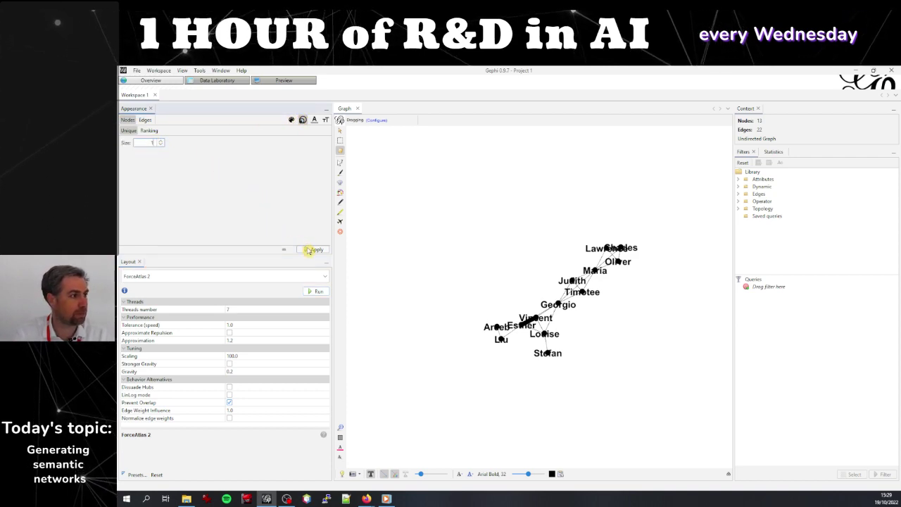
left_click(311, 249)
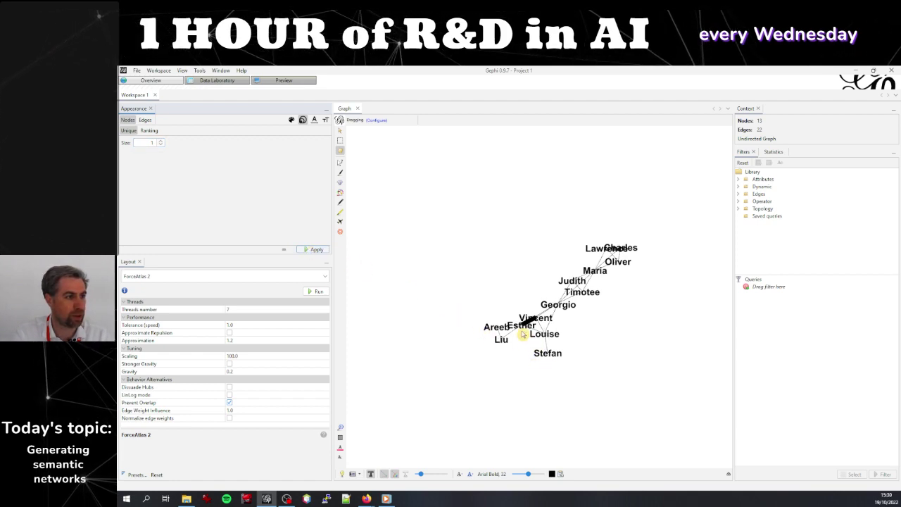
Run the Label Adjust layout to separate the overlapping labels, and select Noverlap as the layout
left_click(279, 276)
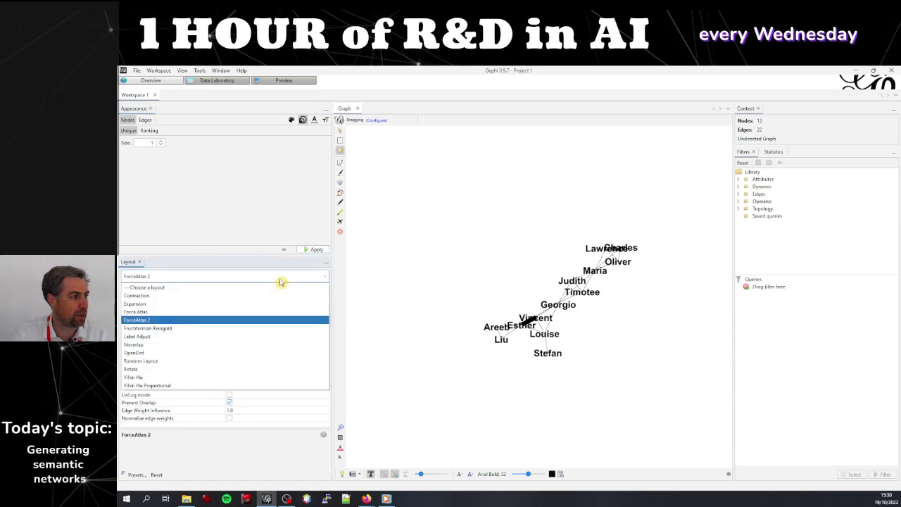
left_click(274, 337)
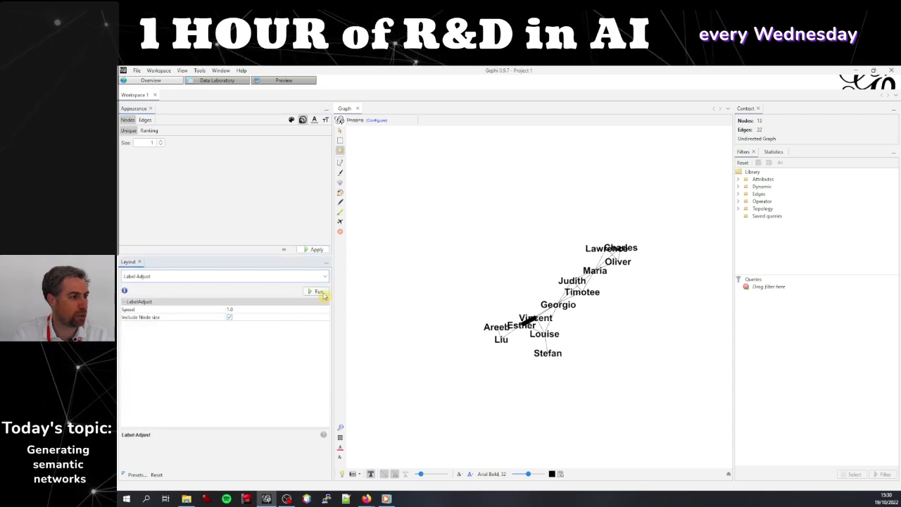
left_click(321, 292)
left_click(288, 278)
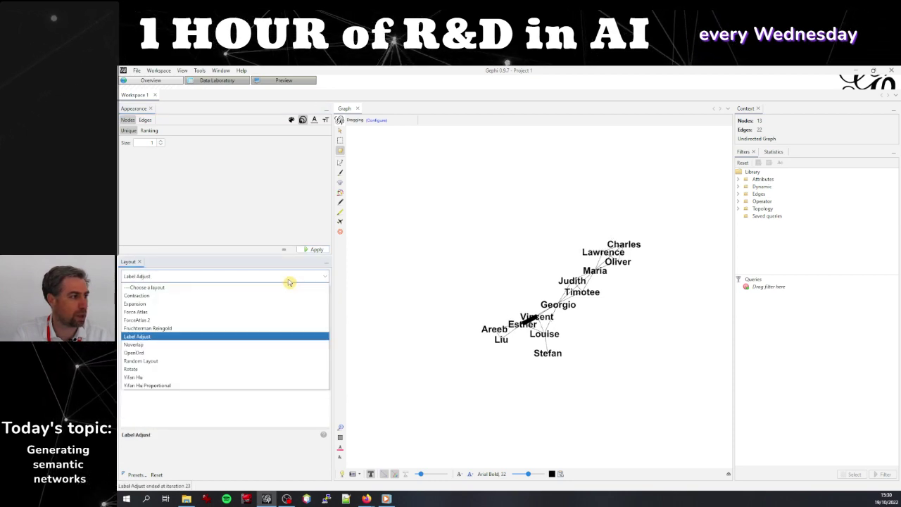
left_click(267, 342)
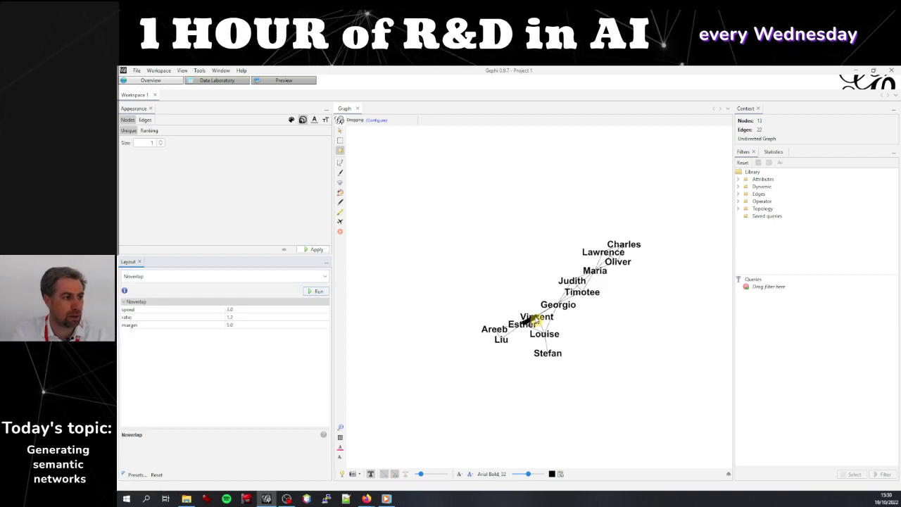
Apply a unique size of 3 to all nodes
left_click(160, 142)
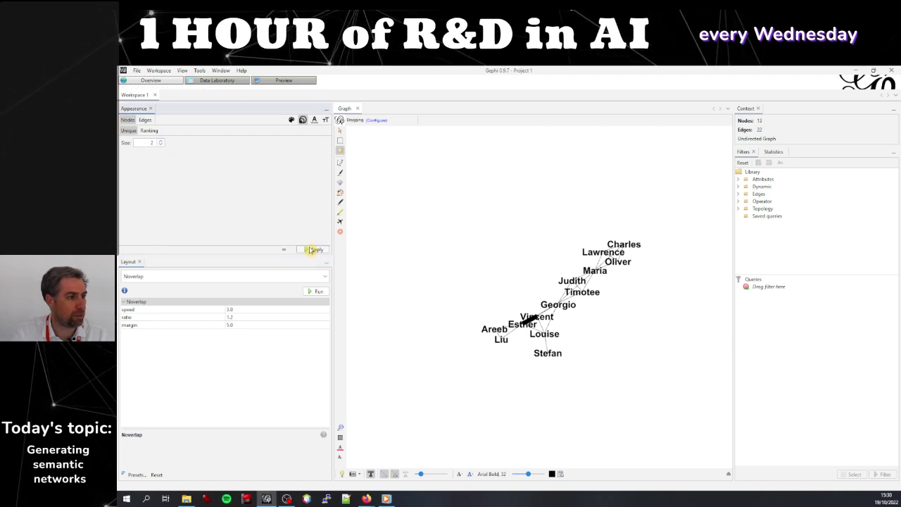
left_click(162, 141)
left_click(163, 143)
left_click(315, 249)
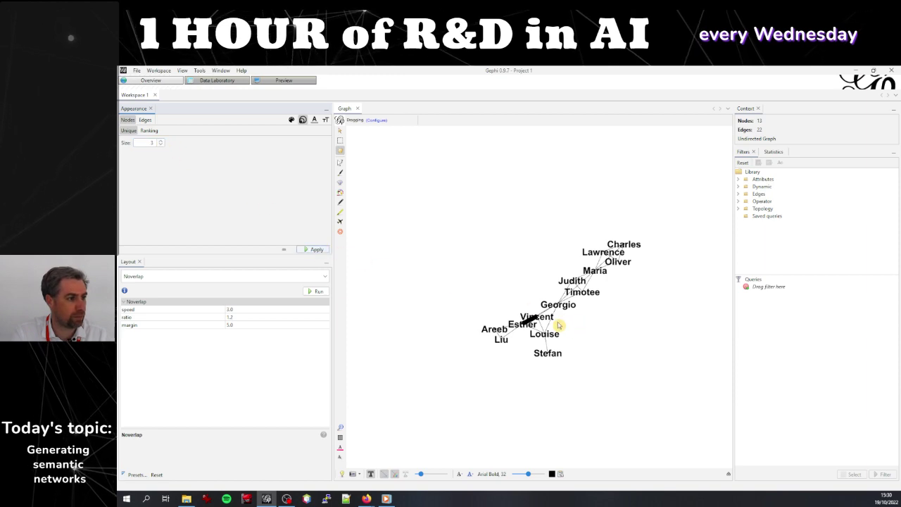
Move the node at the lower end of the thickest edge upward, away from its partner, to expose that edge
scroll(535, 320, "up", 4)
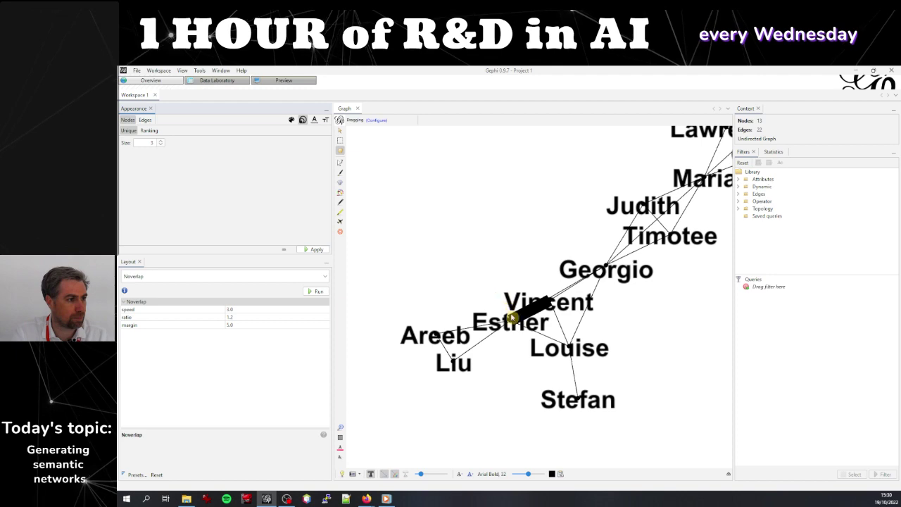
left_click_drag(509, 319, 475, 230)
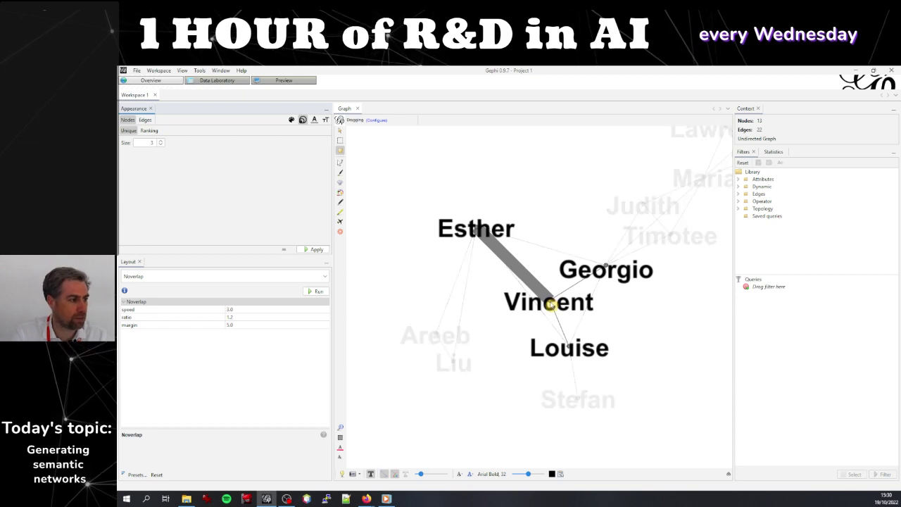
scroll(550, 304, "down", 4)
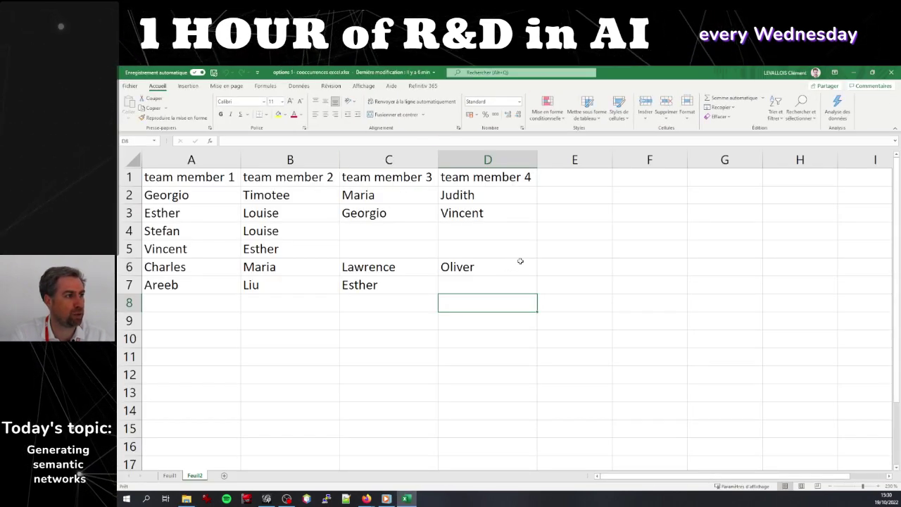
Examine the team rows on the Feuil2 sheet in Excel, going through row 2 and selecting cells A3:D3
left_click(488, 198)
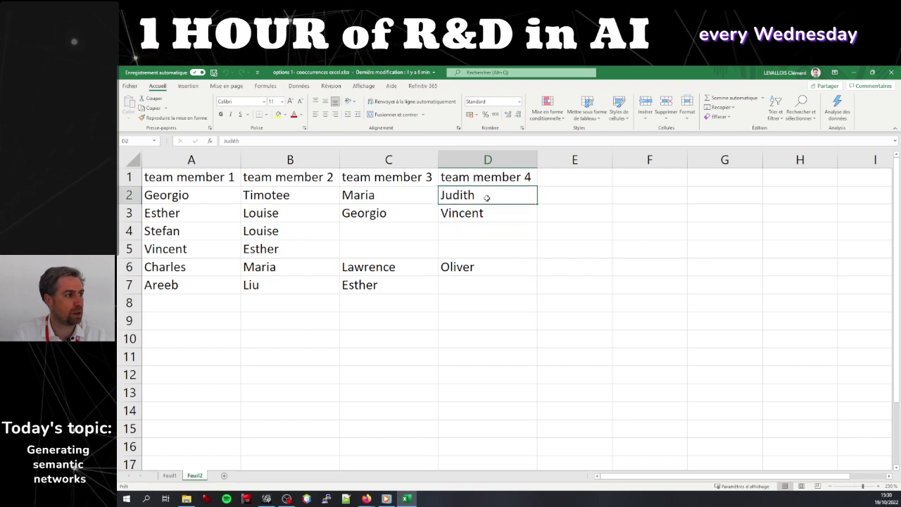
key("Left")
key("Left")
key("Left")
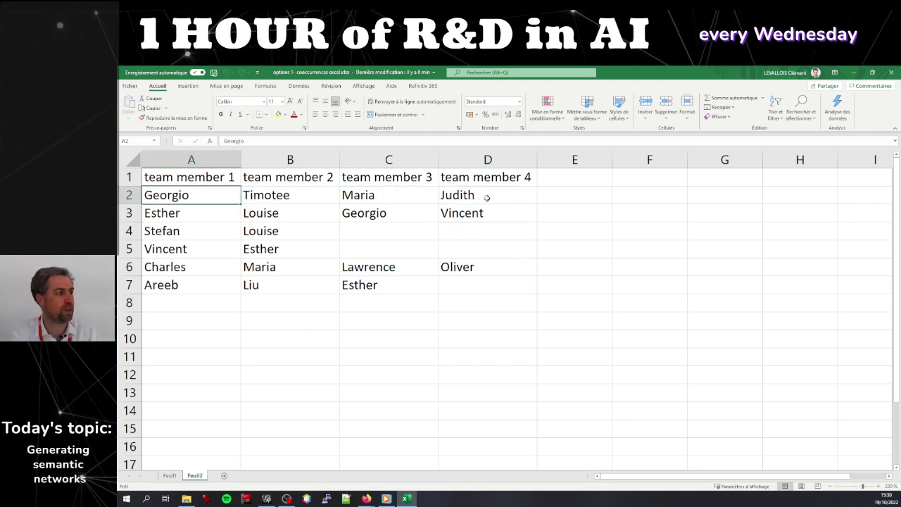
key("Down")
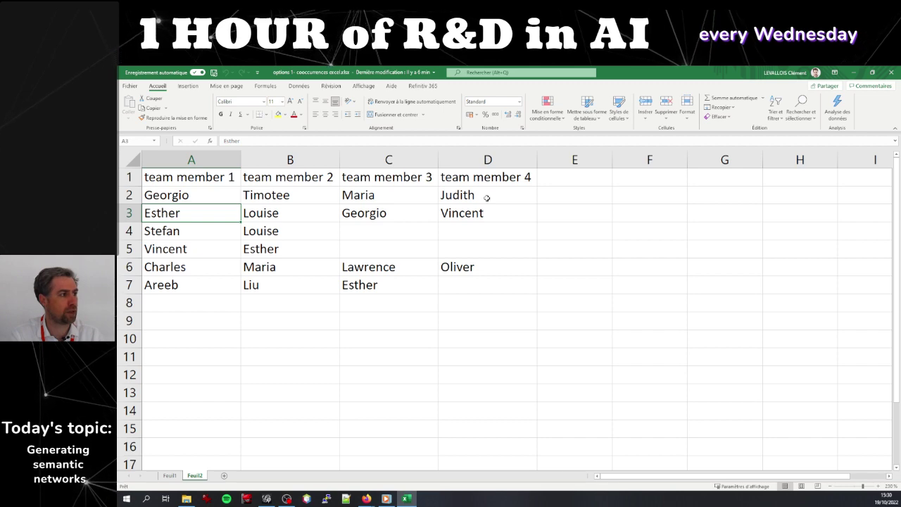
key("shift+Right")
key("shift+Right")
key("shift+Right")
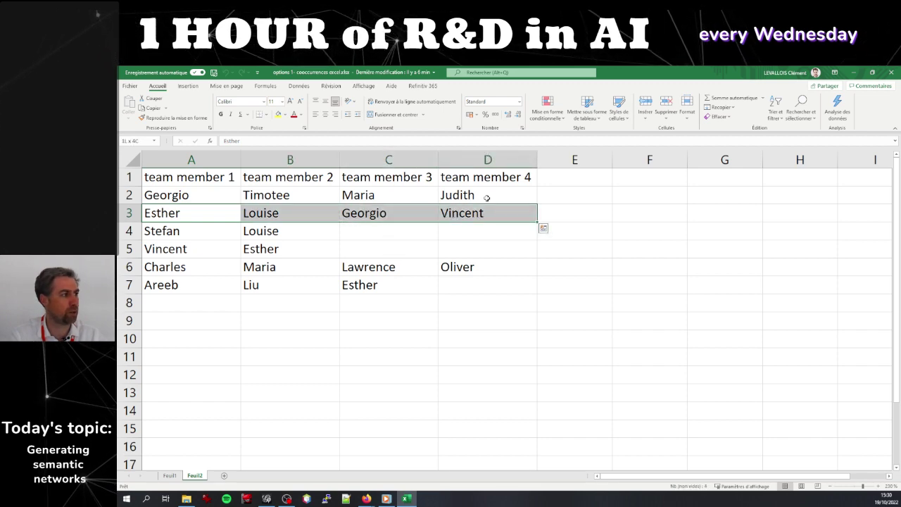
Select the two-member team in A5:B5 on the Feuil2 sheet, then switch to Gephi to compare it with the thickest edge
key("Down")
key("Down")
key("shift+Right")
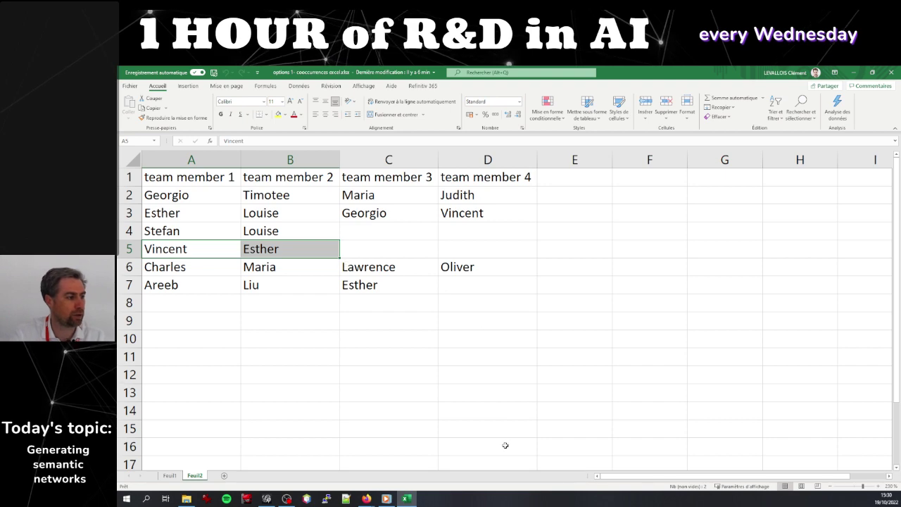
left_click(266, 498)
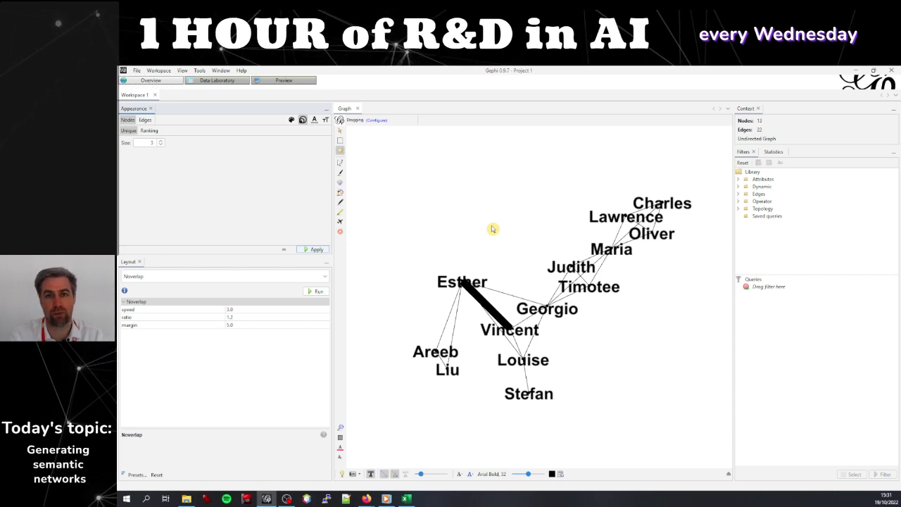
Return to Excel and examine the four-member team in row 2, selecting A2:D2, A2:B2 and A2:C2 in turn
left_click(410, 498)
left_click(198, 201)
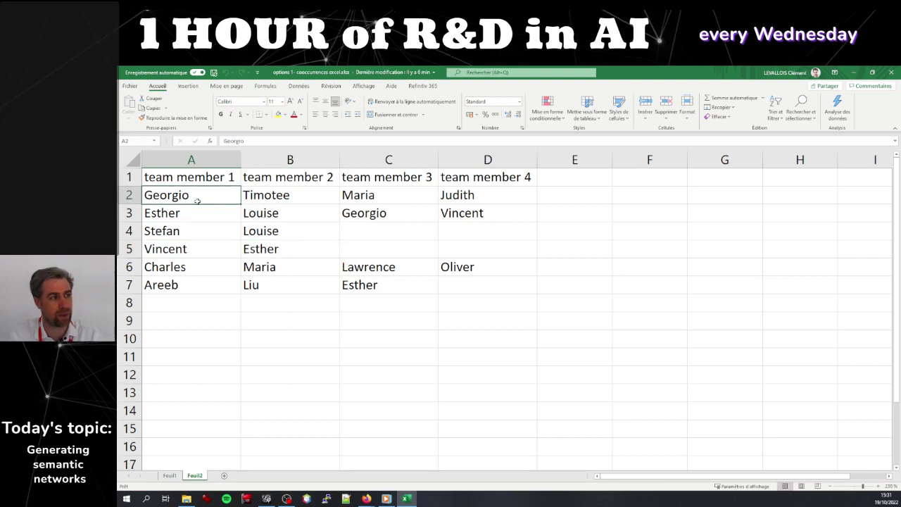
key("shift+Right")
key("shift+Right")
key("shift+Right")
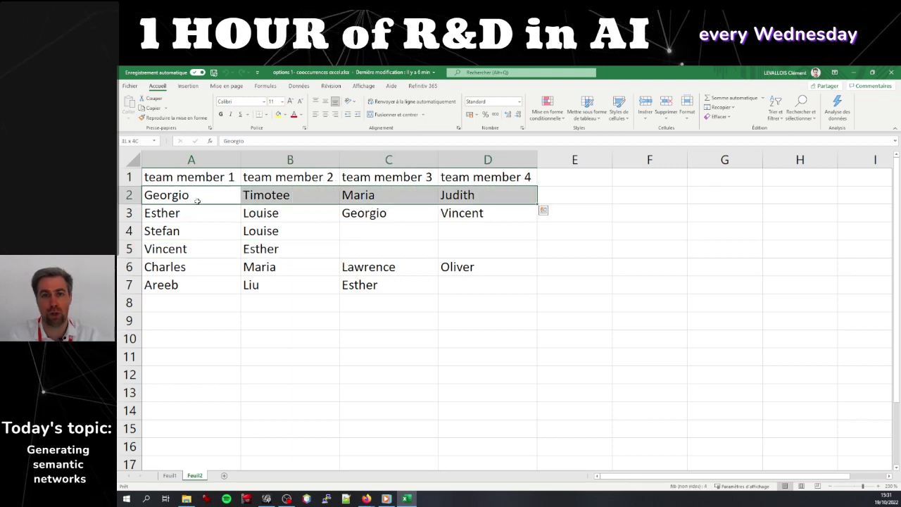
key("shift+Left")
key("shift+Left")
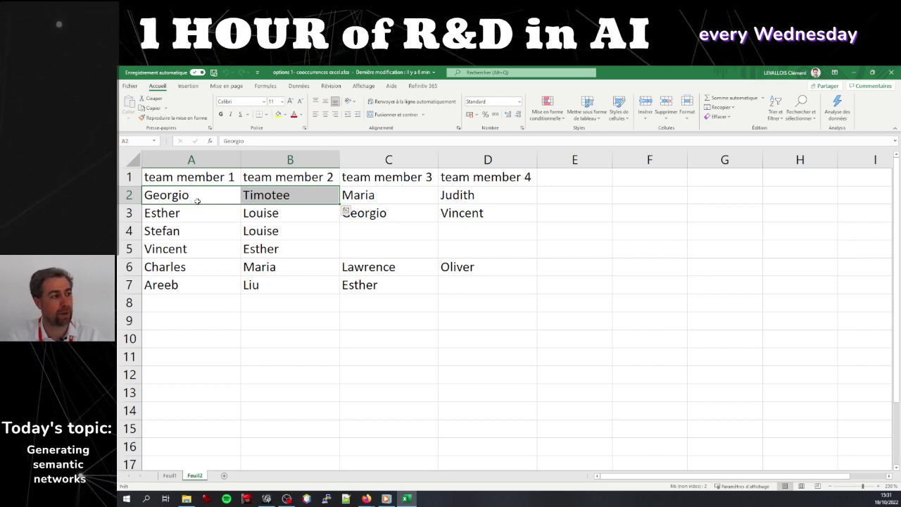
key("shift+Right")
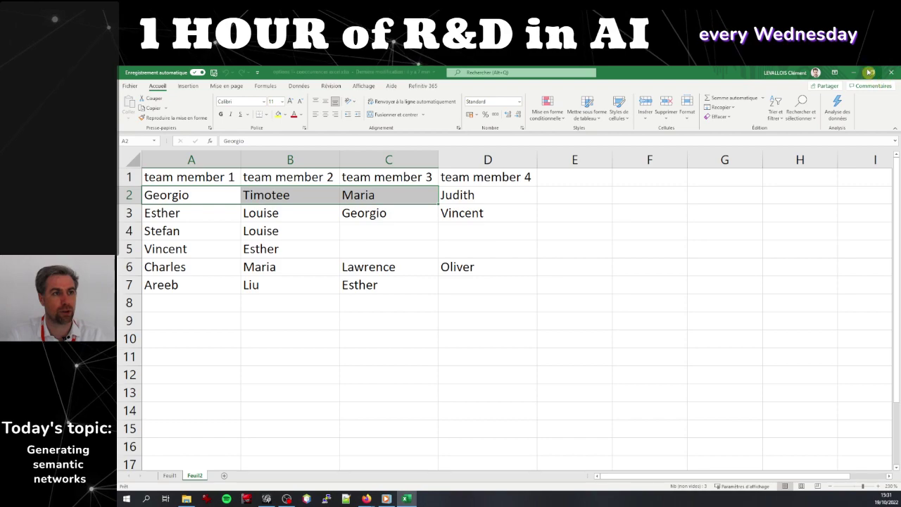
Close the co-occurrences workbook, and close the current Gephi project without saving it
left_click(889, 74)
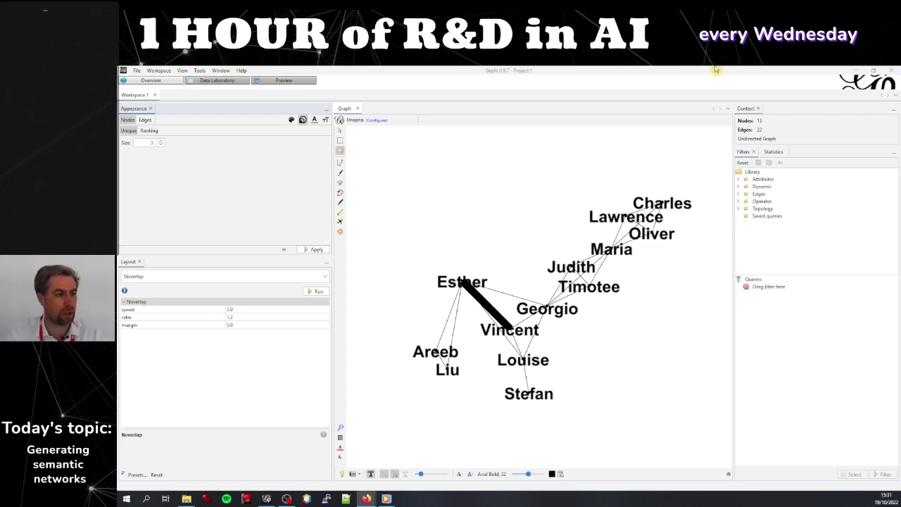
left_click(137, 71)
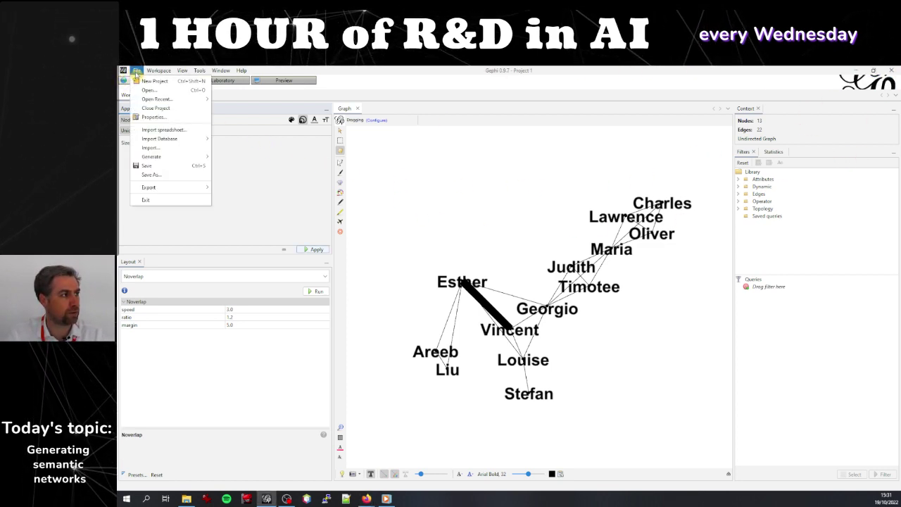
left_click(163, 110)
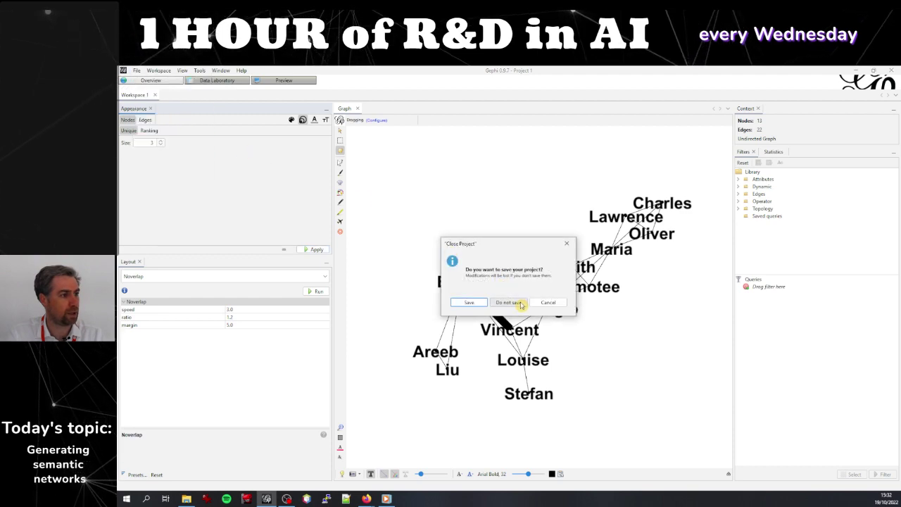
left_click(521, 304)
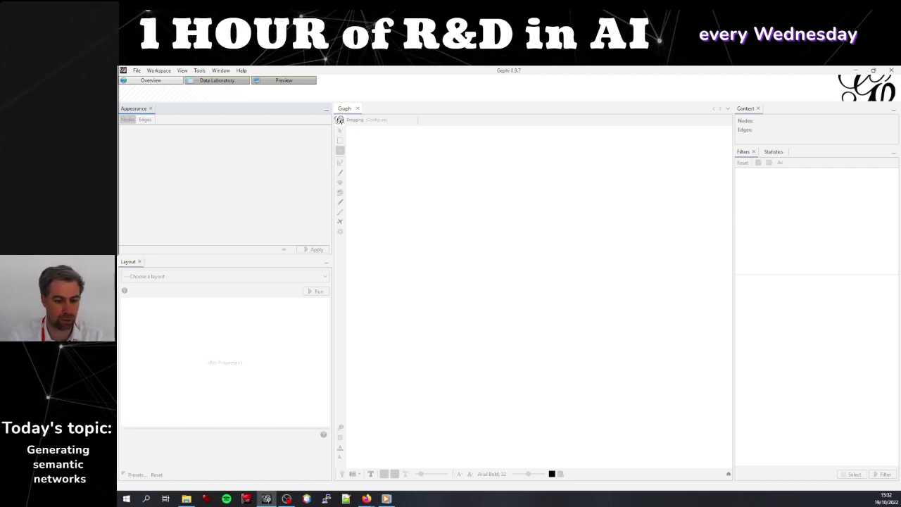
Switch to the browser, return to the Nocode functions home page and set the site language to English
key("alt+Tab")
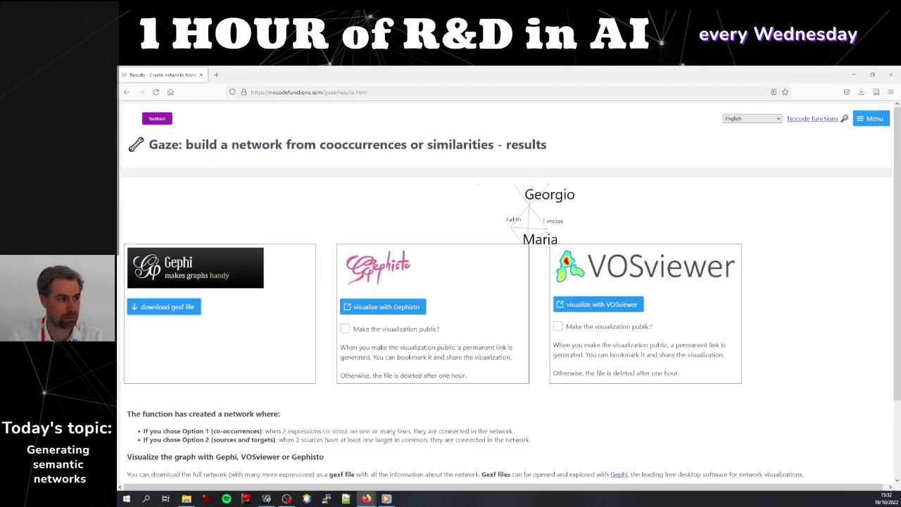
left_click(864, 124)
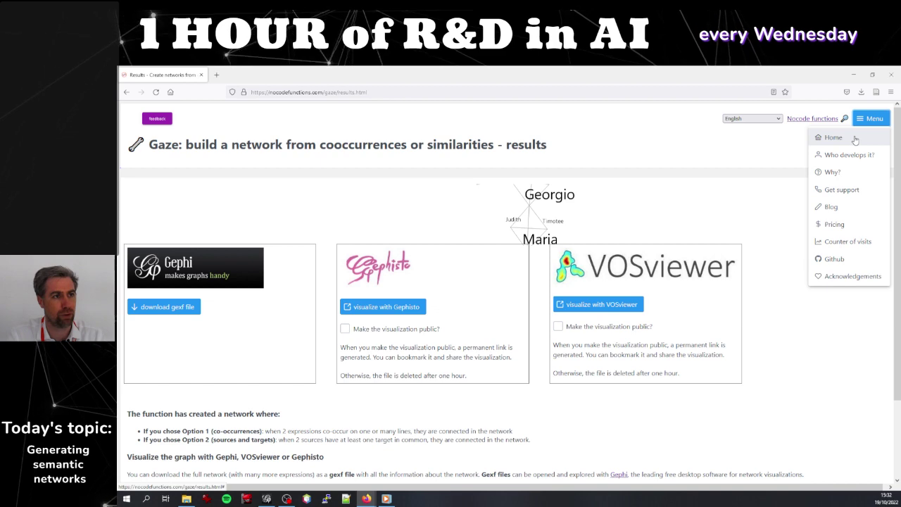
left_click(855, 139)
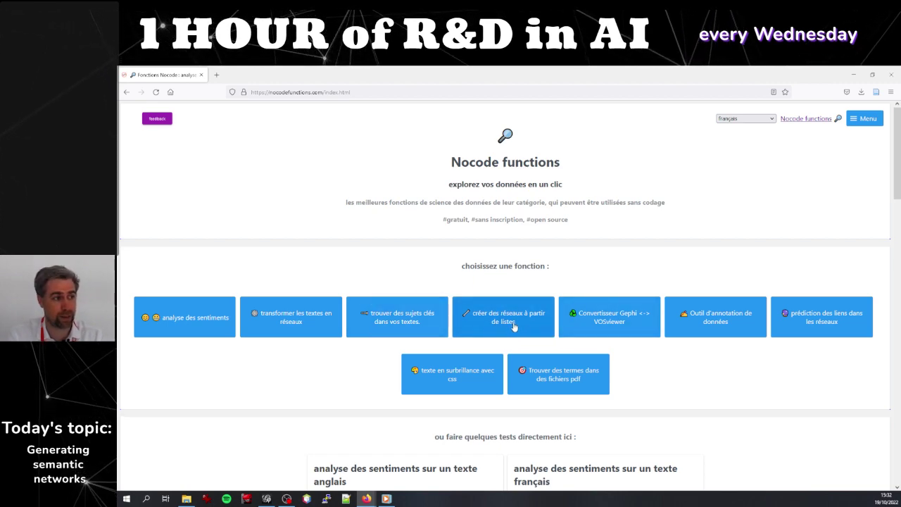
left_click(757, 119)
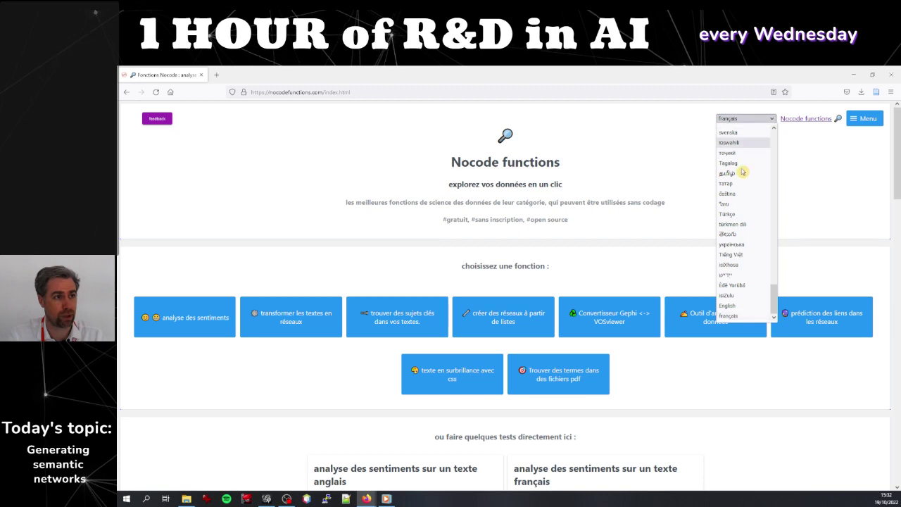
left_click(730, 312)
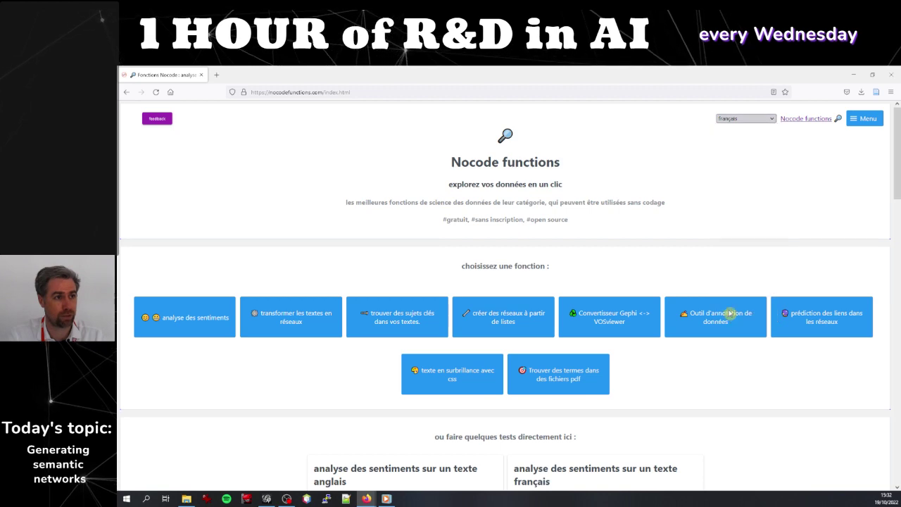
Open the tool for creating networks from lists and choose Option 2: sources and targets to network
left_click(500, 328)
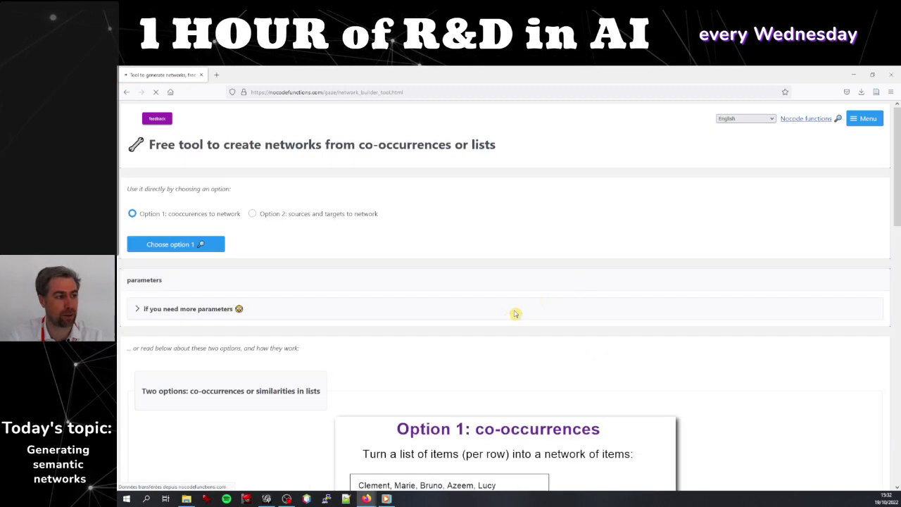
left_click(252, 213)
scroll(593, 228, "down", 1)
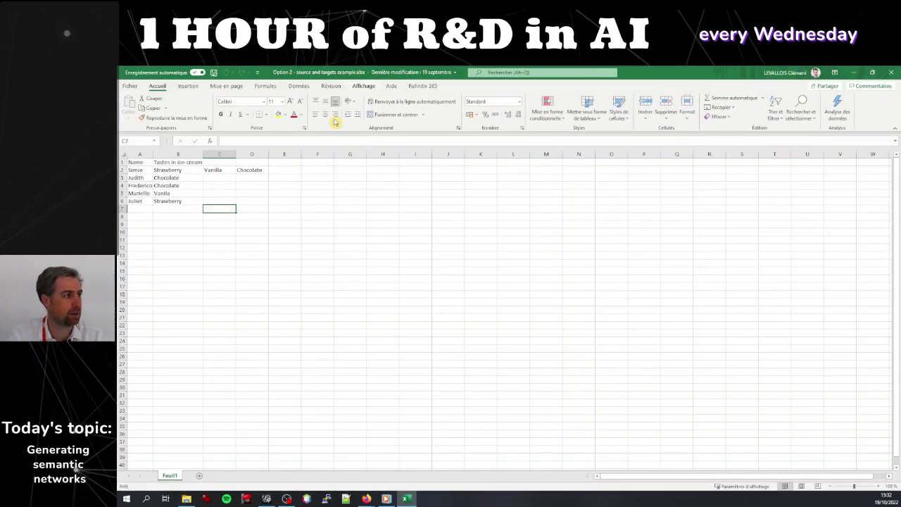
In Option 2 - source and targets example.xlsx, auto-fit column B and enlarge the sheet to 210%
left_click(210, 238)
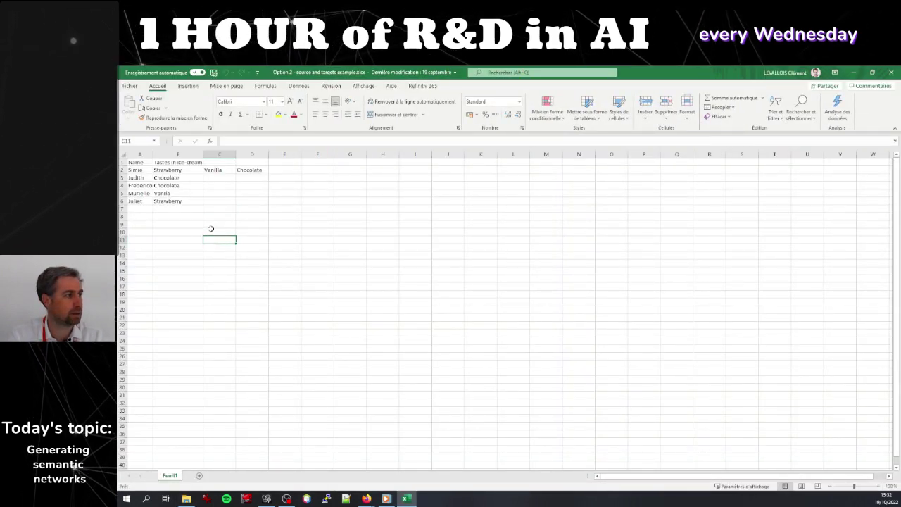
double_click(203, 154)
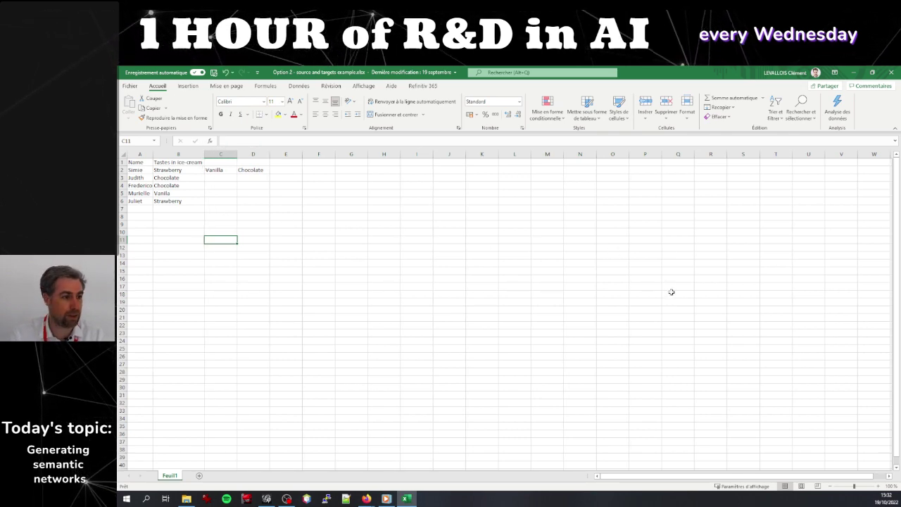
left_click(878, 485)
left_click(878, 485)
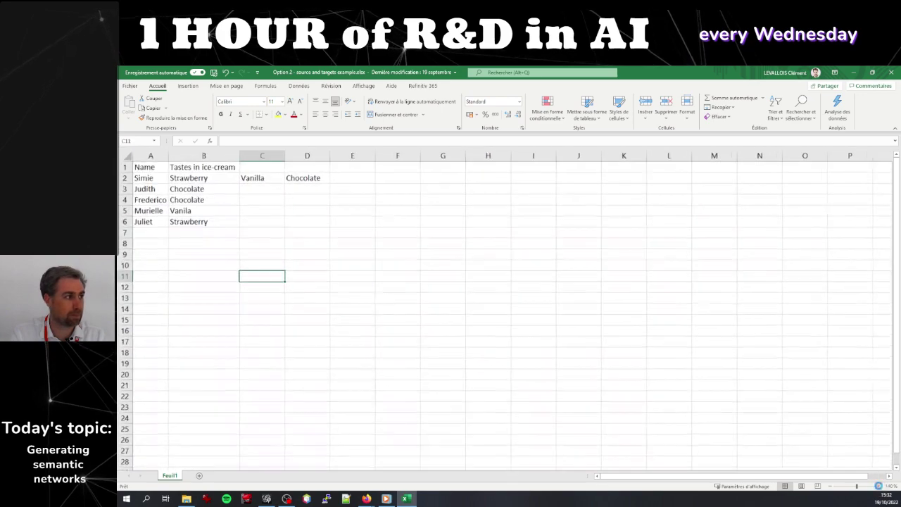
left_click(878, 486)
left_click(877, 486)
left_click(879, 486)
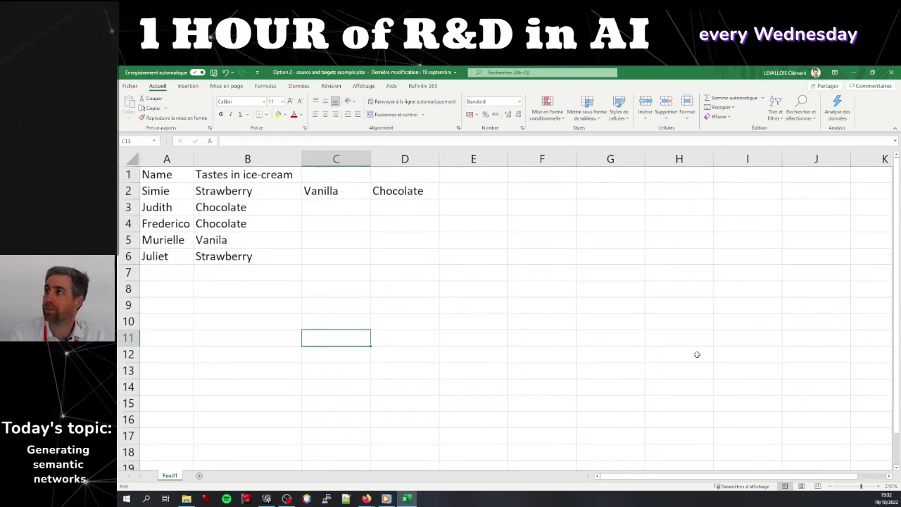
Examine the list of people in the Name column, selecting A2:A6 and then A2:A4
left_click(167, 191)
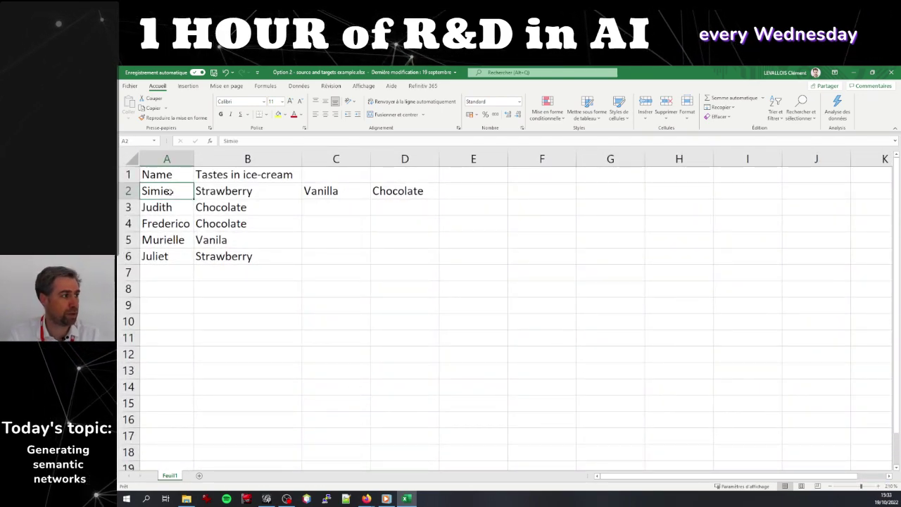
key("shift+Down")
key("shift+Down")
key("shift+Down")
key("shift+Down")
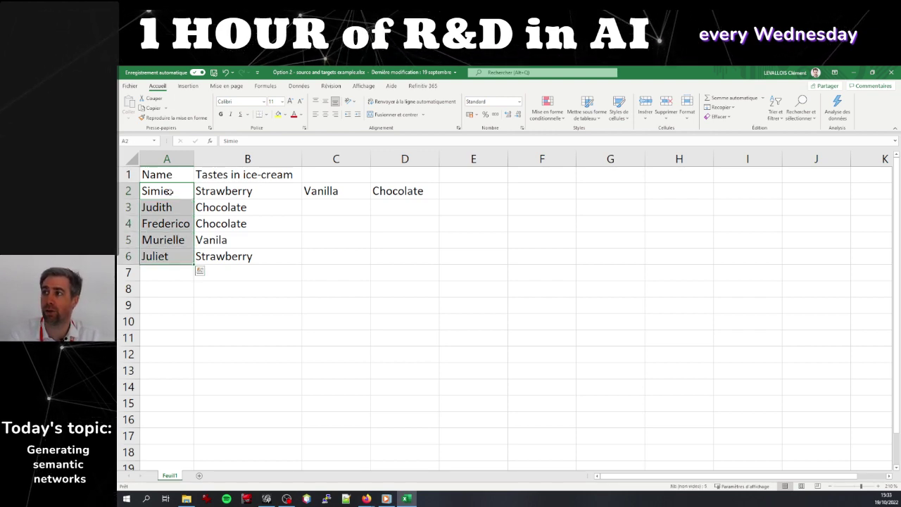
left_click(169, 190)
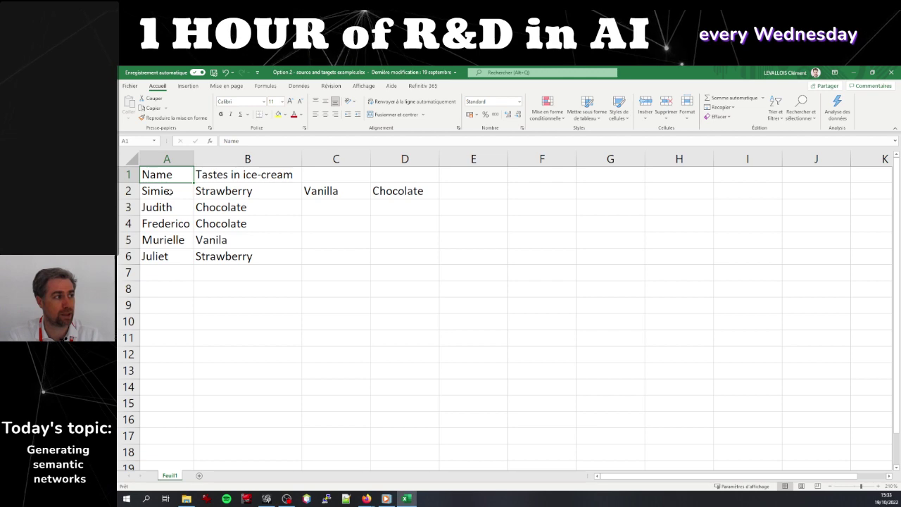
key("shift+Down")
key("shift+Down")
key("shift+Down")
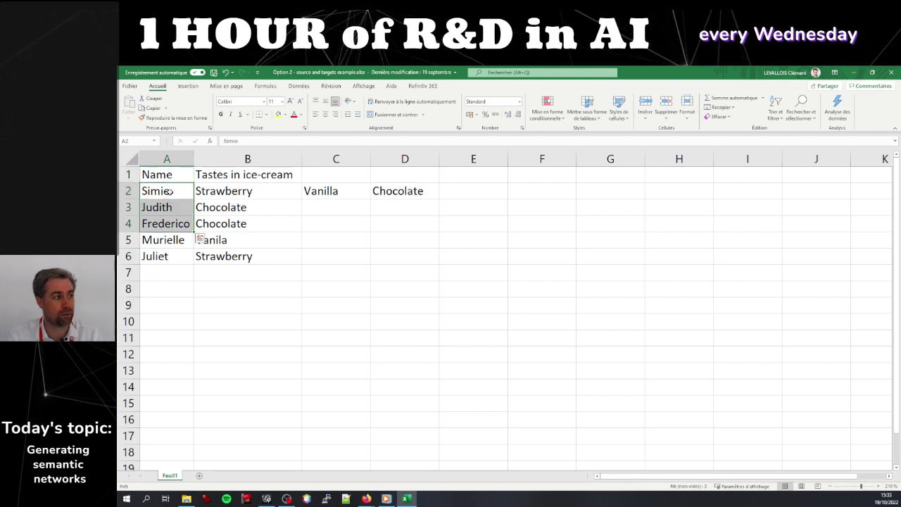
key("ctrl+Home")
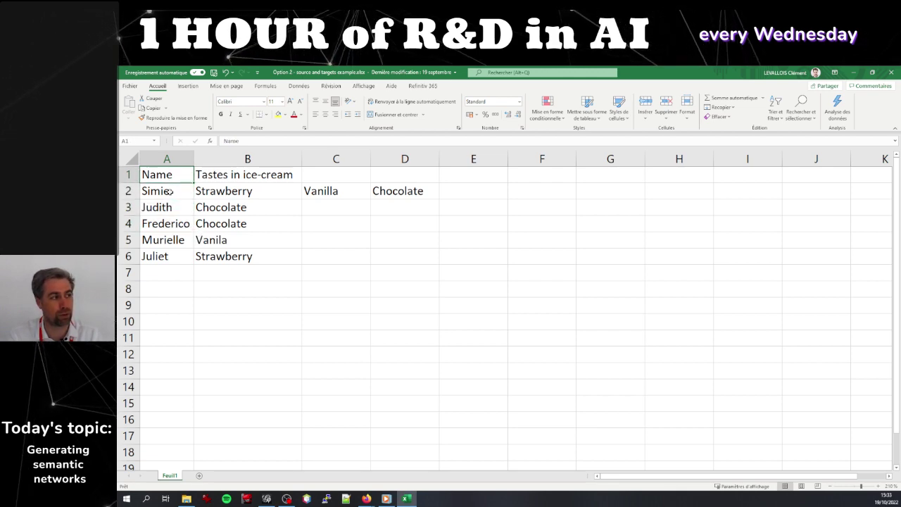
Select the ice-cream tastes in B2:D6 to examine the targets attached to each name
key("Down")
key("Right")
key("shift+Right")
key("shift+Right")
key("shift+Down")
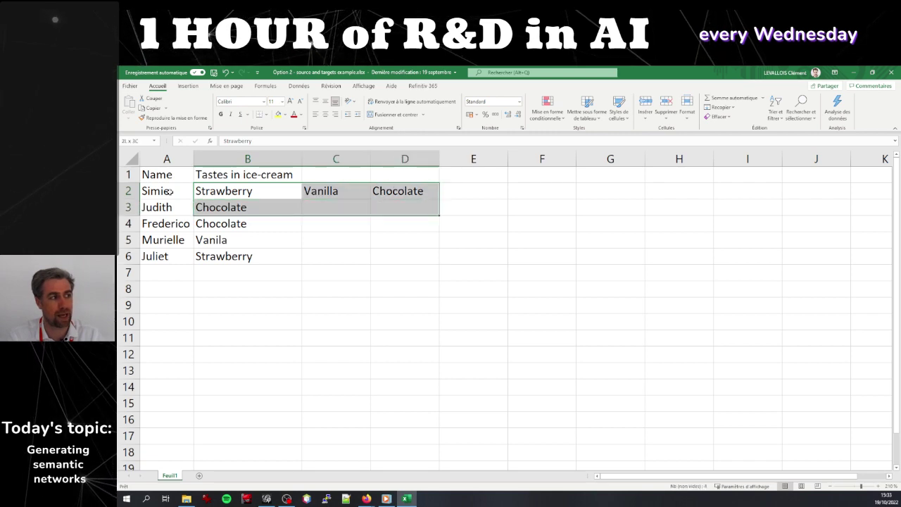
key("shift+Down")
key("shift+Down")
key("shift+Down")
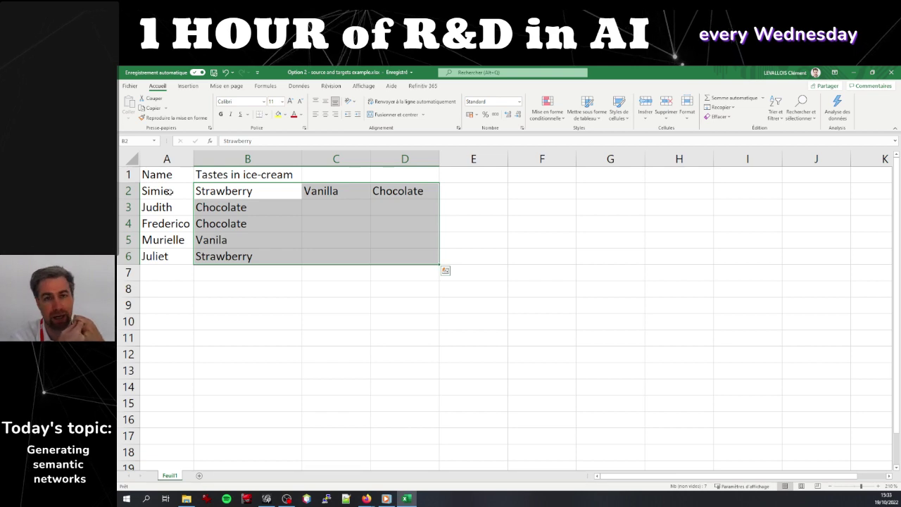
Review the sources by selecting the whole Name column, then the first three names in A2:A4
left_click(164, 153)
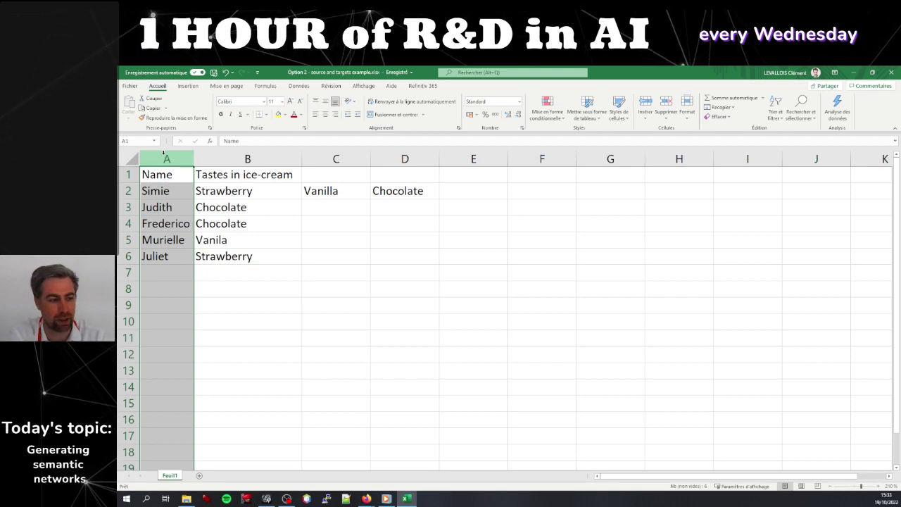
left_click(180, 175)
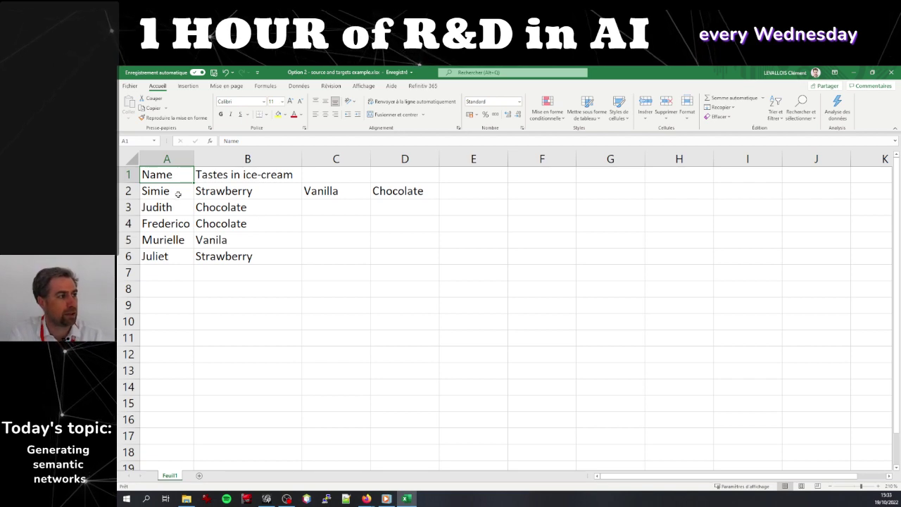
left_click(178, 193)
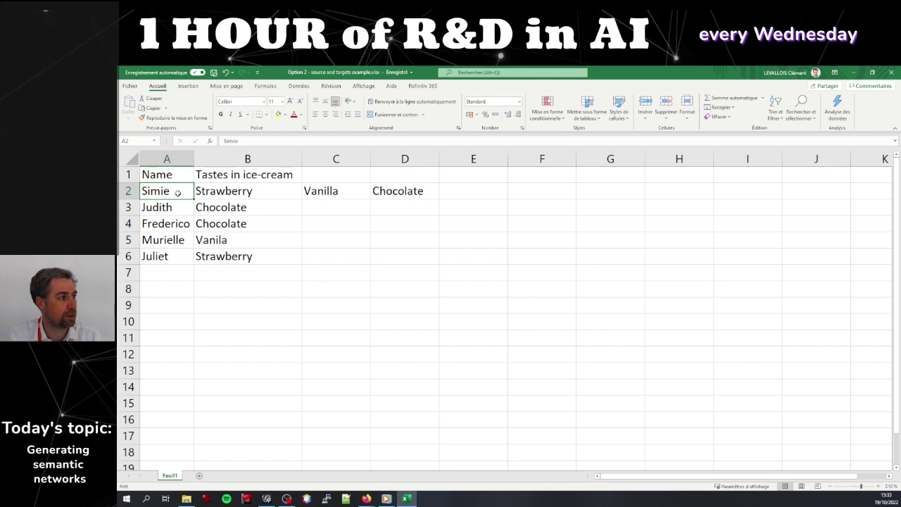
key("shift+Down")
key("shift+Down")
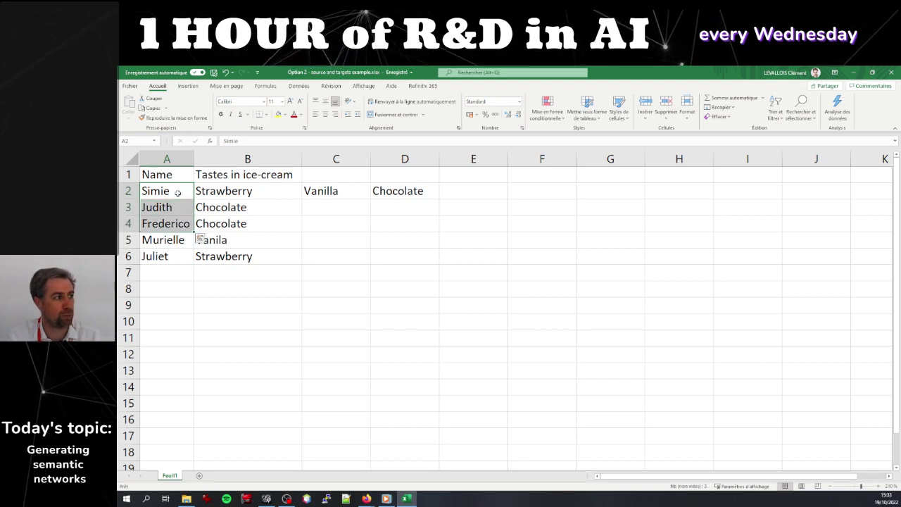
key("Right")
key("Left")
key("shift+Down")
key("shift+Down")
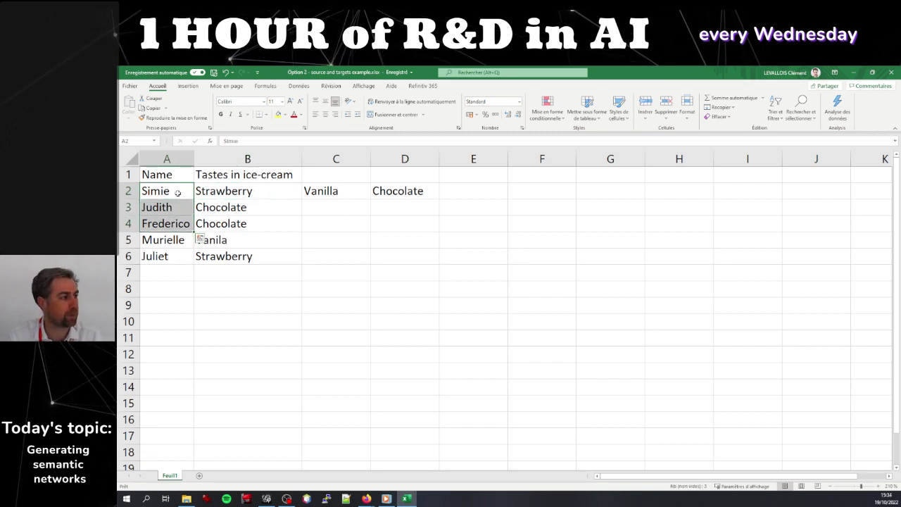
Go through the names in column A one by one from A2 down to A5
key("Down")
key("Up")
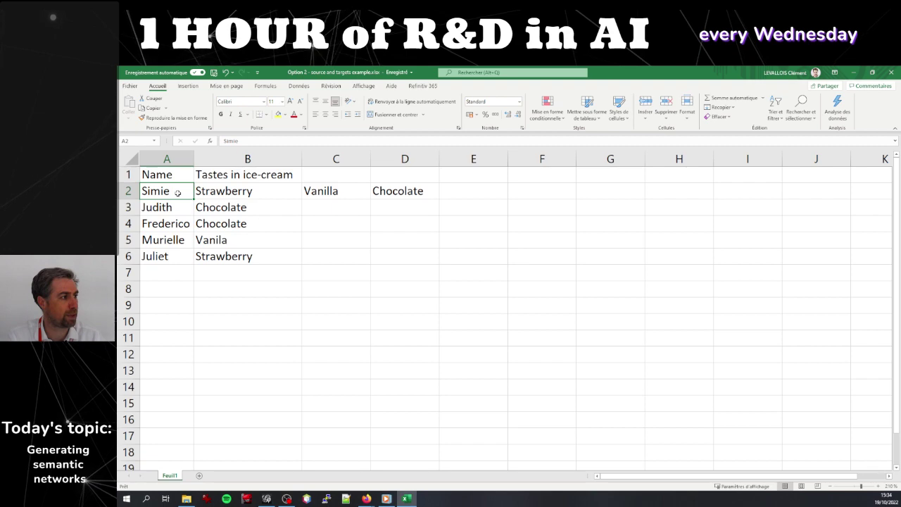
key("Down")
key("Down")
key("Down")
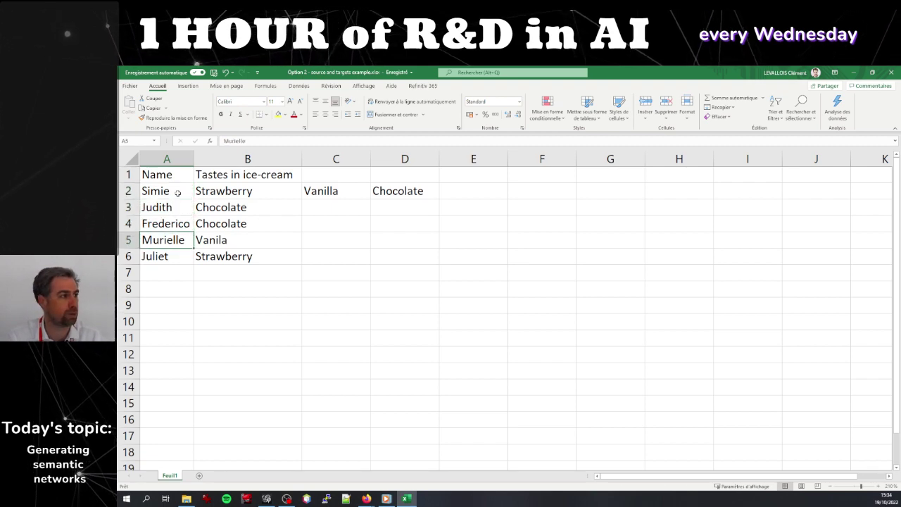
Compare the name in A5 with its ice-cream taste in B5
key("Right")
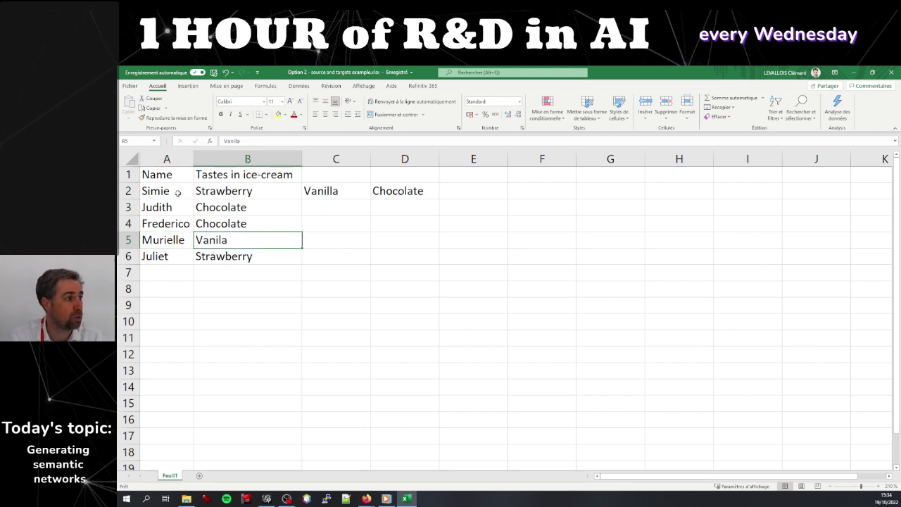
key("Left")
key("Right")
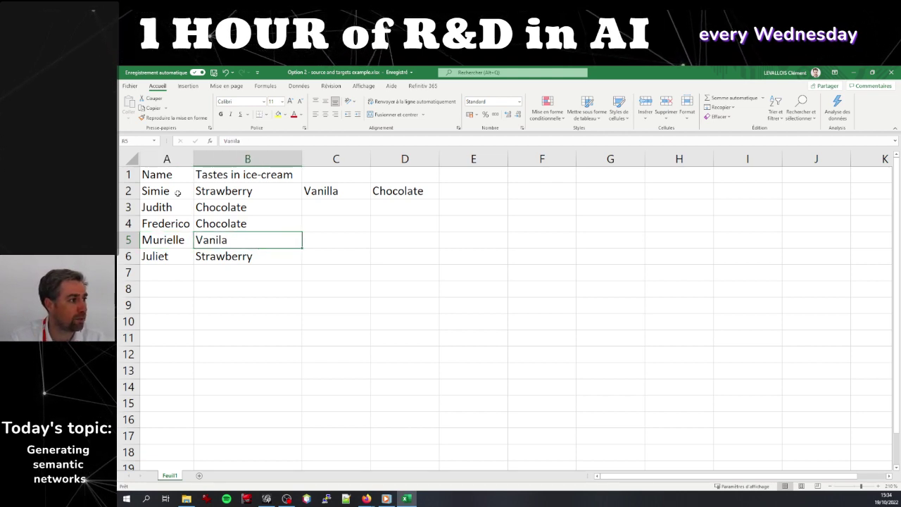
key("Left")
key("Right")
Go back and forth through the ice-cream tastes in B2 to B5 to compare the targets the names share
key("Up")
key("Up")
key("Up")
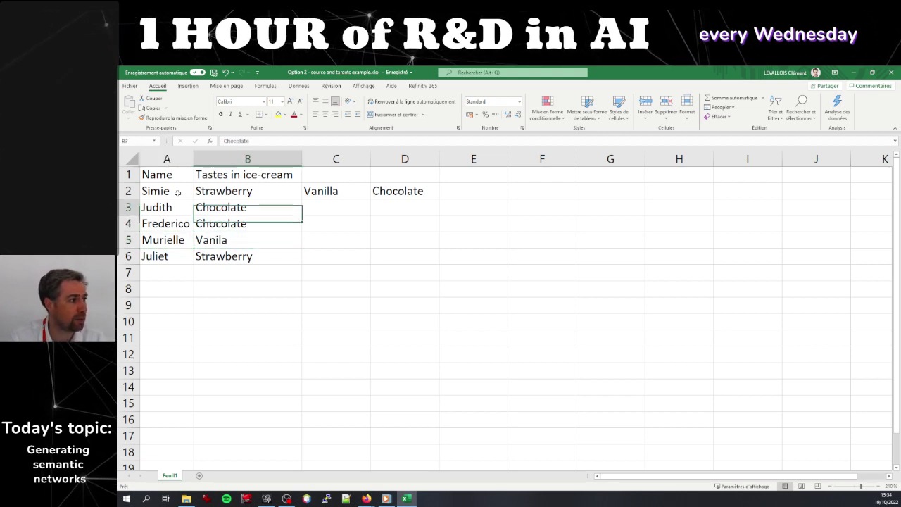
key("Right")
key("Left")
key("Down")
key("Down")
key("Down")
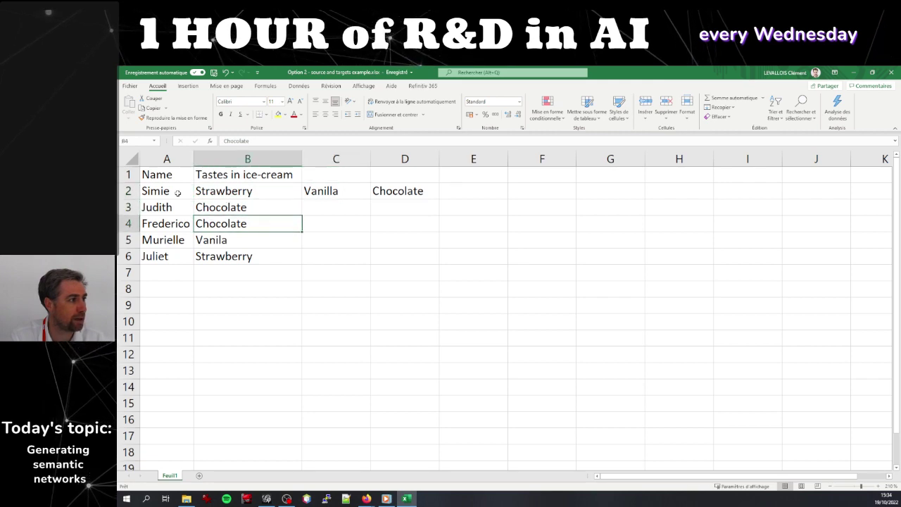
key("Up")
key("Up")
key("Up")
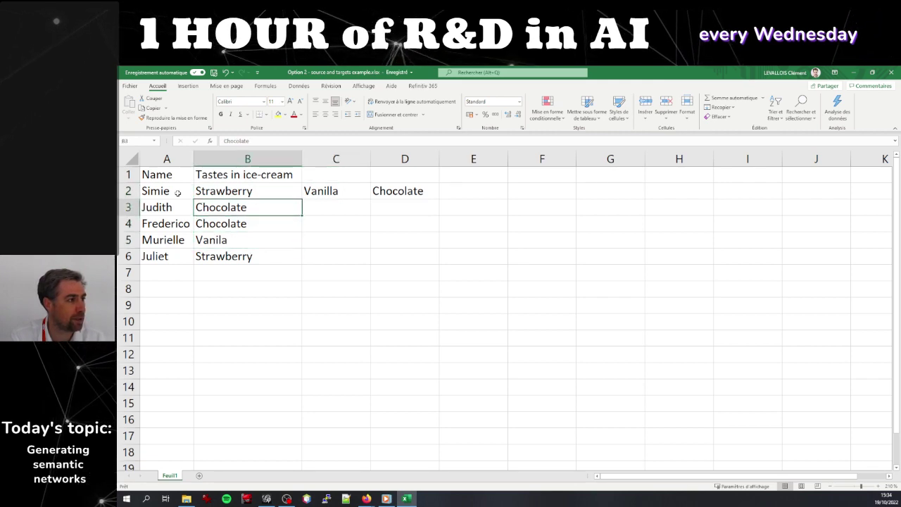
key("Right")
key("Left")
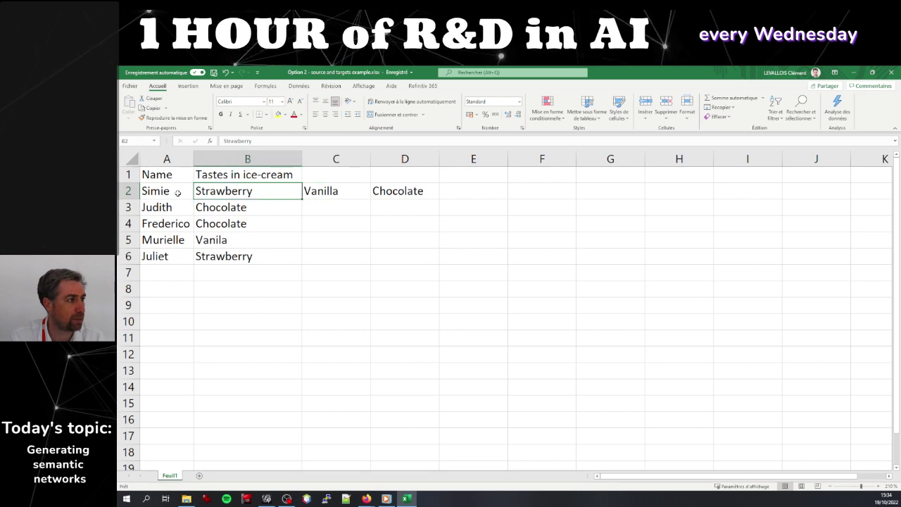
key("Down")
key("Down")
key("Down")
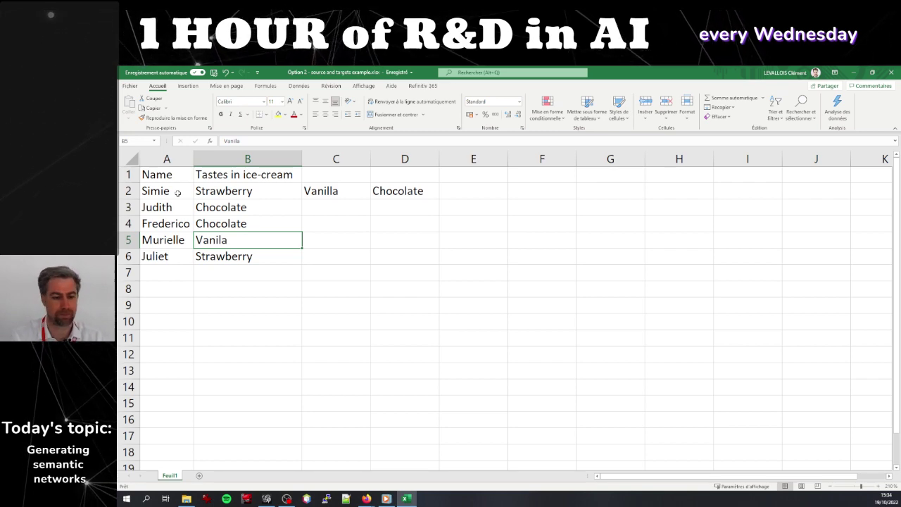
Close the workbook and upload "Option 2 - source and targets example.xlsx" to the sources and targets option of the network builder
left_click(891, 73)
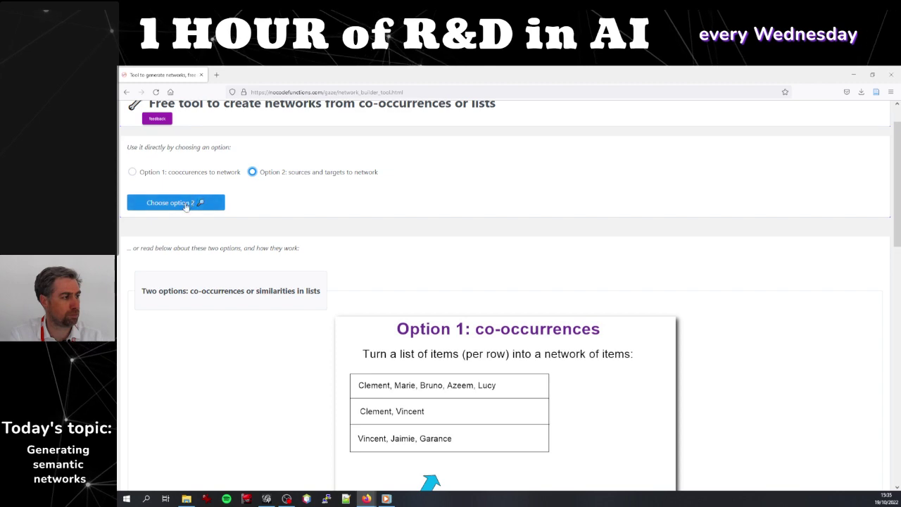
left_click(211, 203)
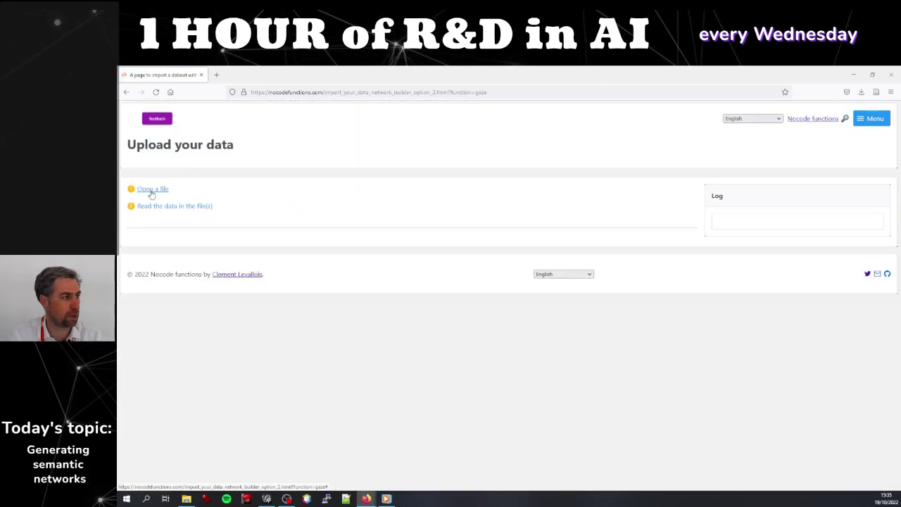
left_click(151, 190)
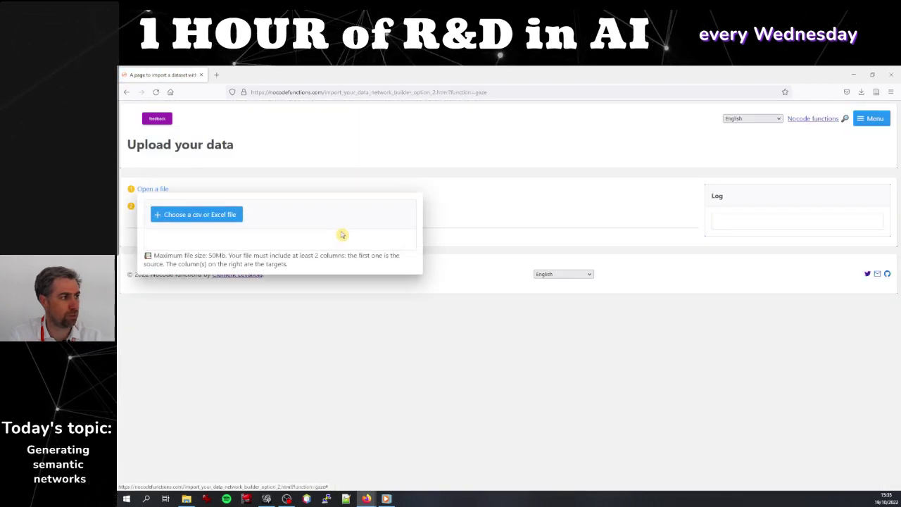
left_click(212, 217)
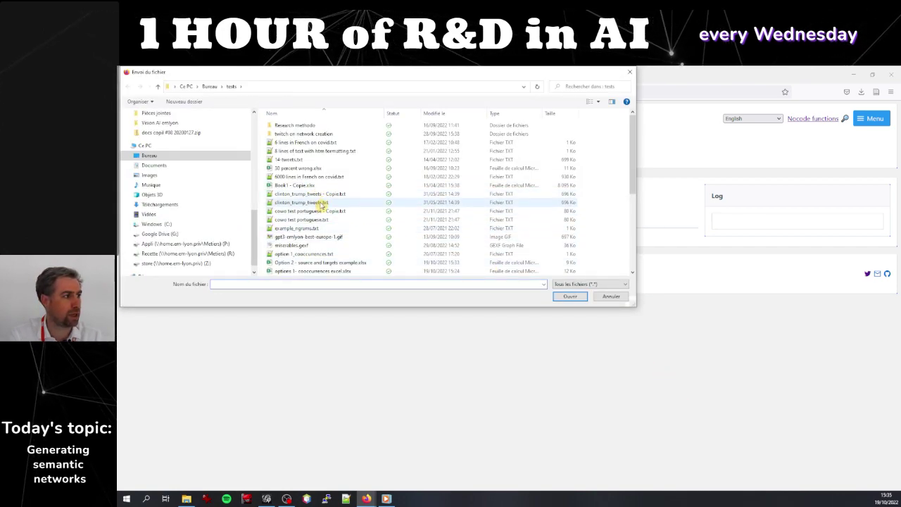
left_click(344, 263)
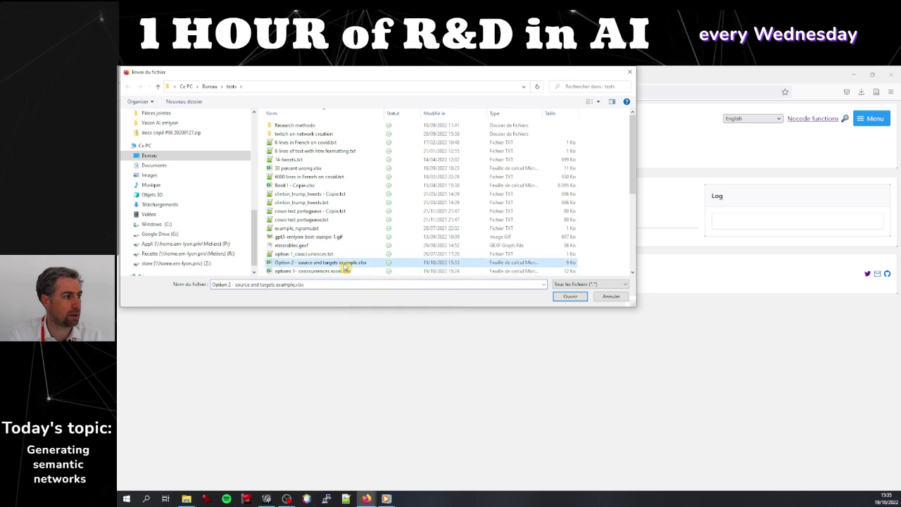
left_click(571, 297)
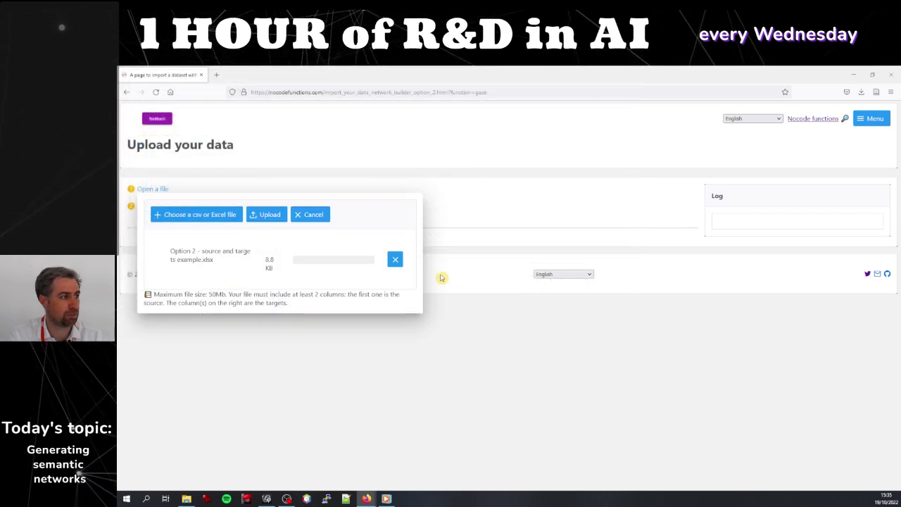
left_click(267, 215)
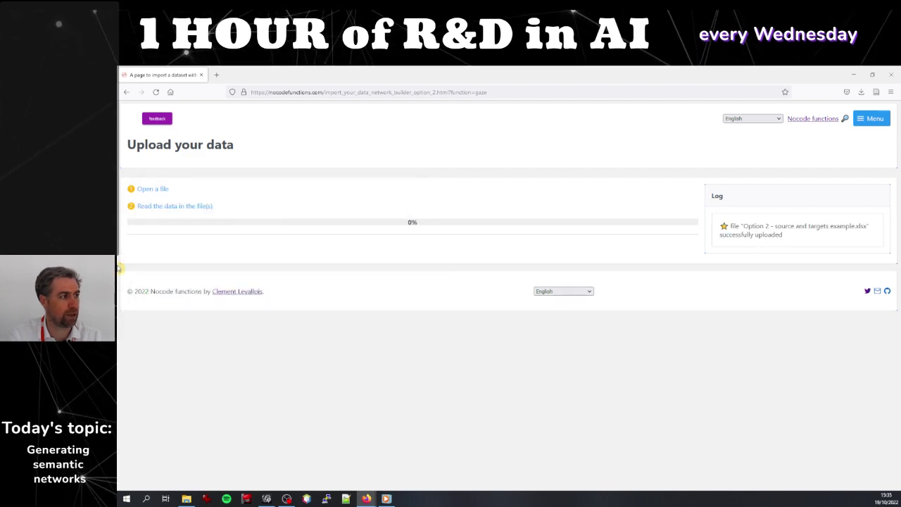
Read the data in the uploaded file and mark it as having headers
left_click(157, 206)
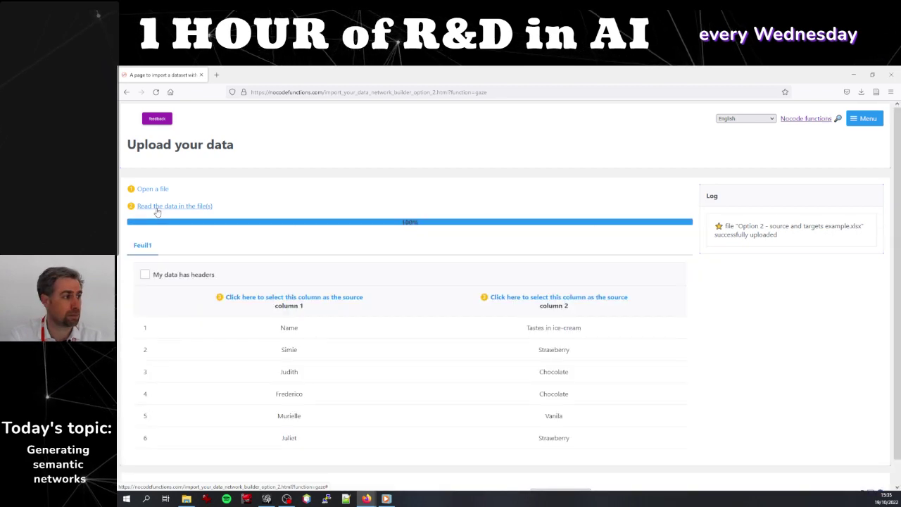
scroll(378, 204, "down", 1)
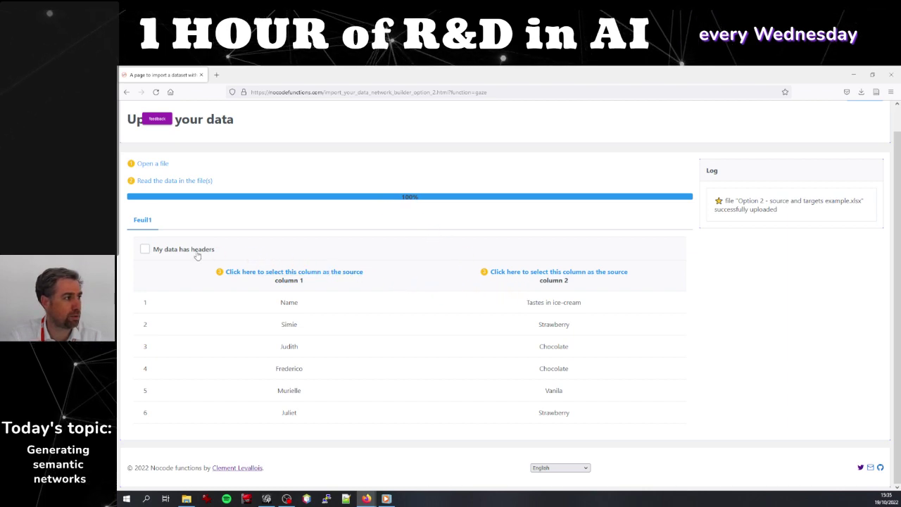
left_click(145, 251)
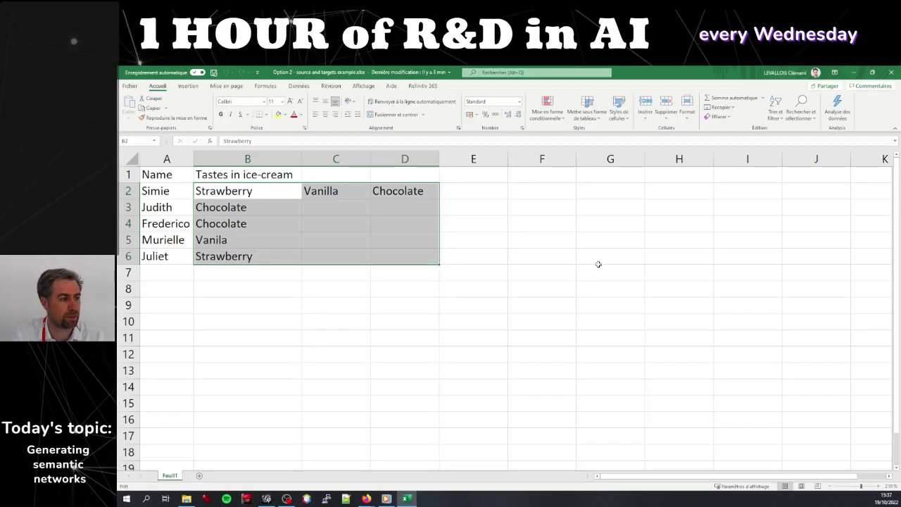
Examine the extra tastes in C2 and D2 and the header cells C1 and D1 above them in the workbook
left_click(599, 262)
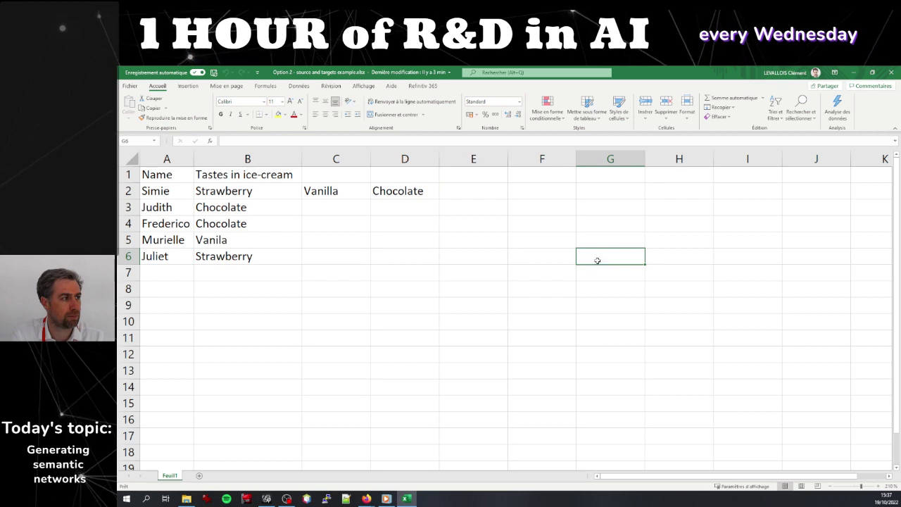
left_click(335, 181)
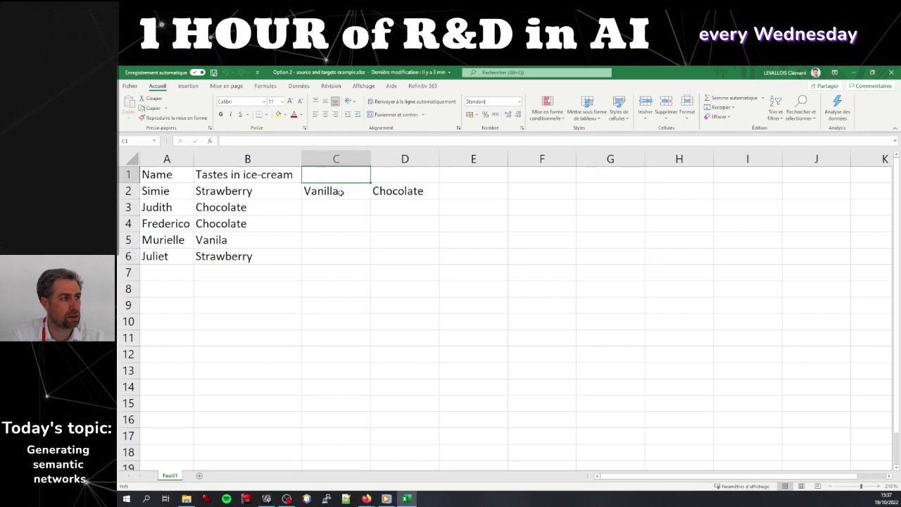
left_click(340, 192)
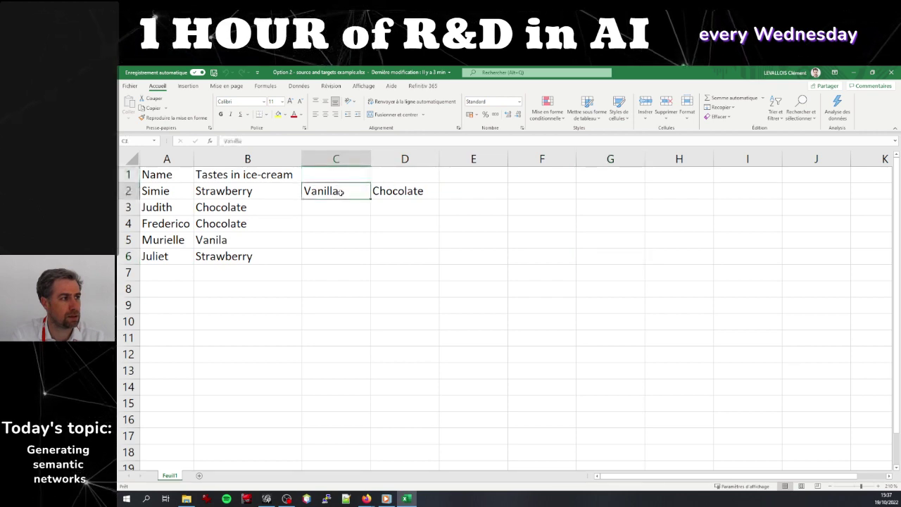
left_click(384, 192)
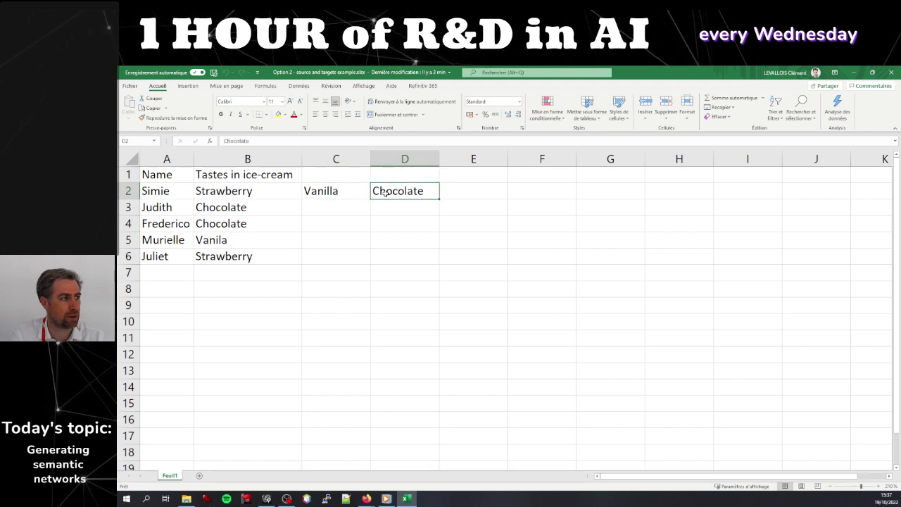
left_click(363, 191)
left_click(339, 177)
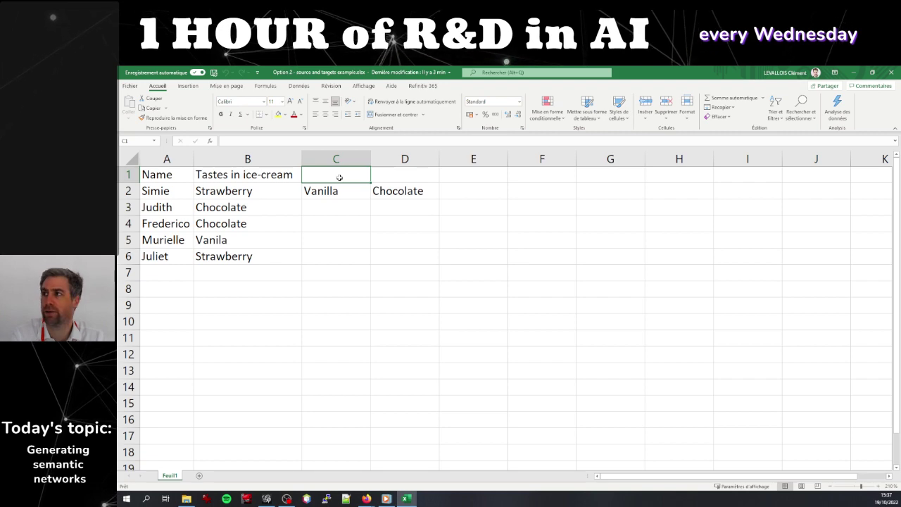
left_click(377, 178)
Enter the placeholder headers X and Y in C1 and D1
left_click(337, 179)
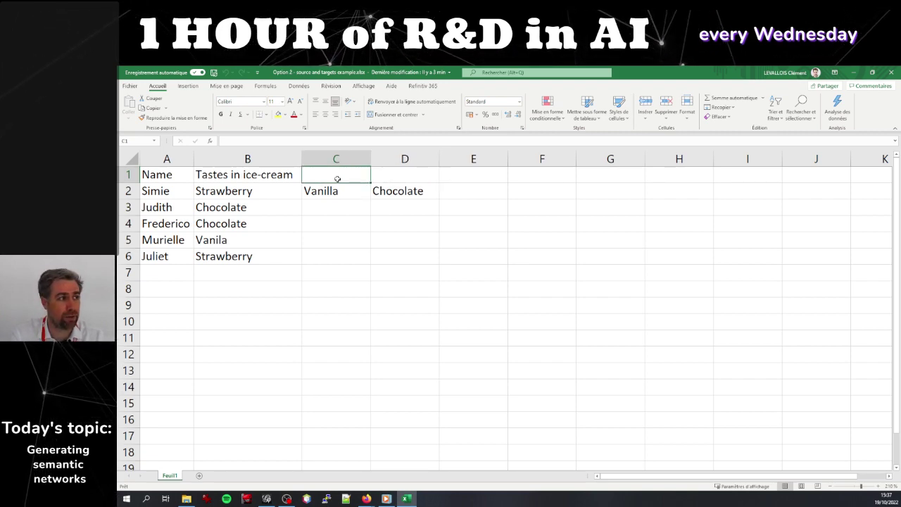
type("X")
key("Tab")
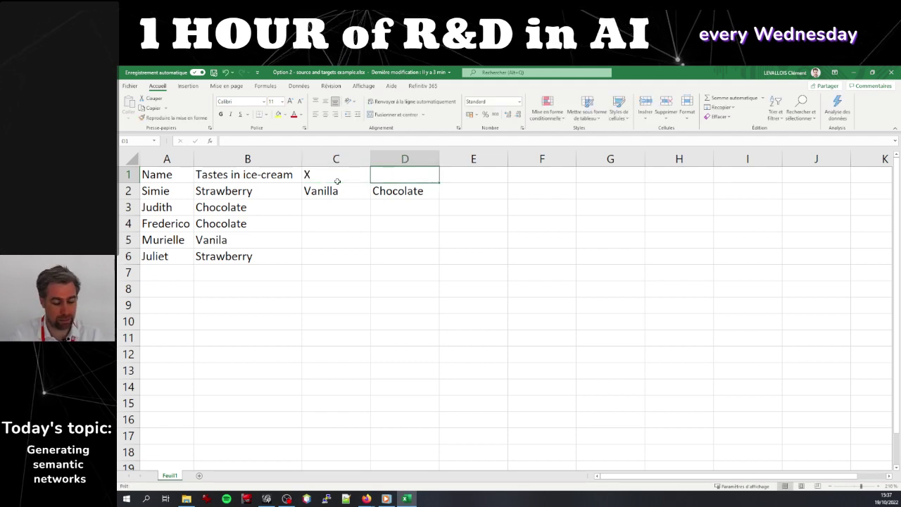
type("Y")
key("Return")
left_click(337, 181)
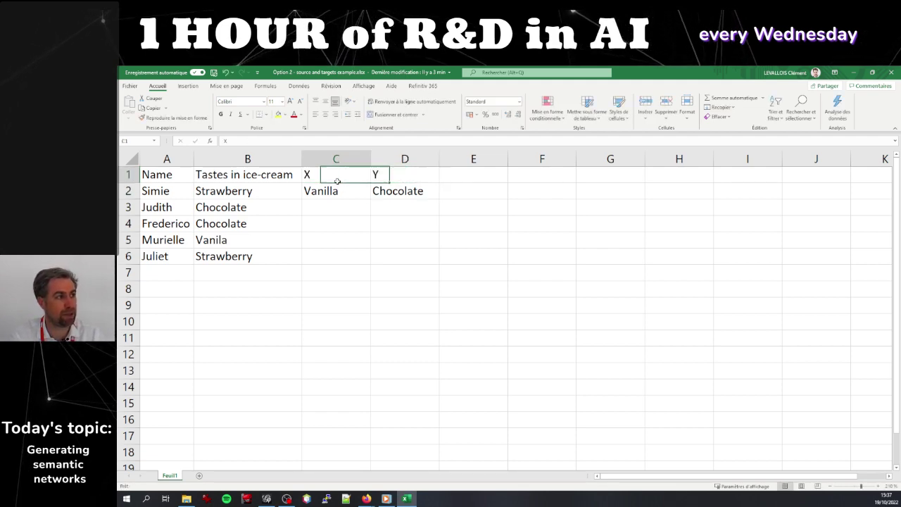
key("Return")
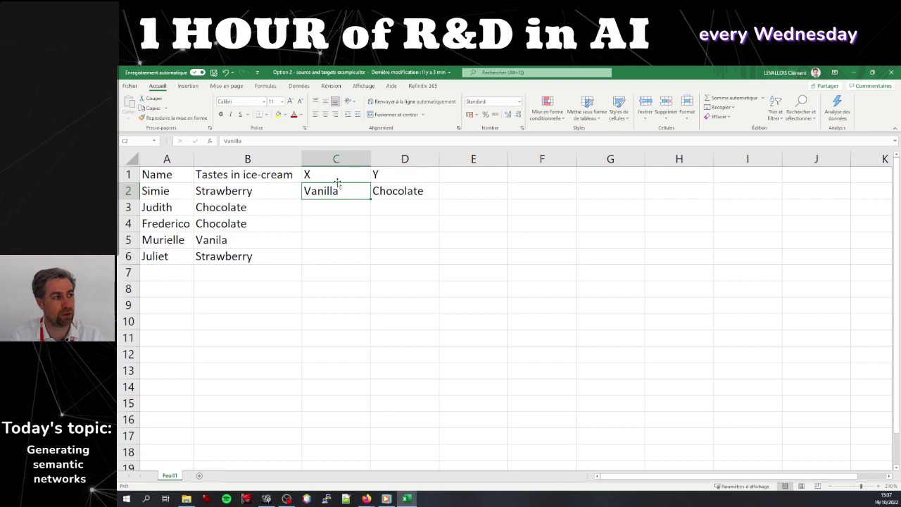
key("Tab")
key("Up")
left_click(338, 182)
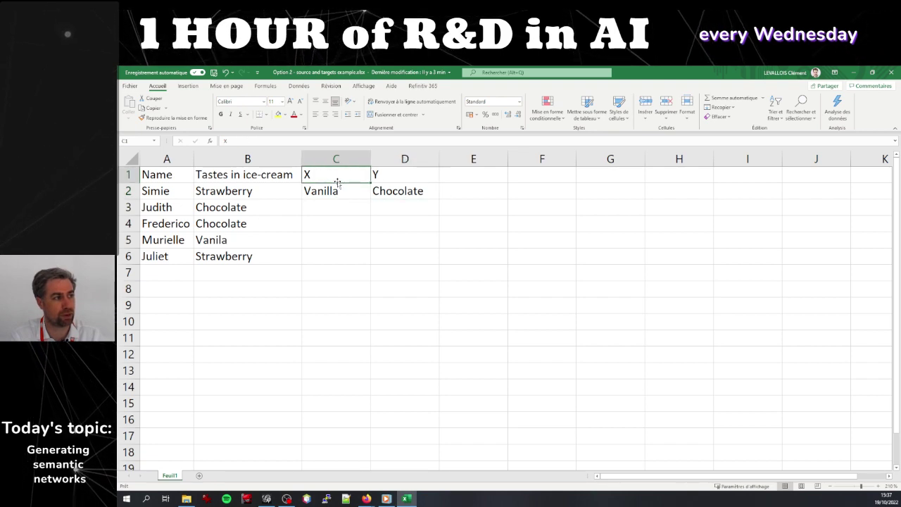
Delete the placeholder headers from C1:D1 and return to cell A1
key("Caps_Lock")
key("shift+Right")
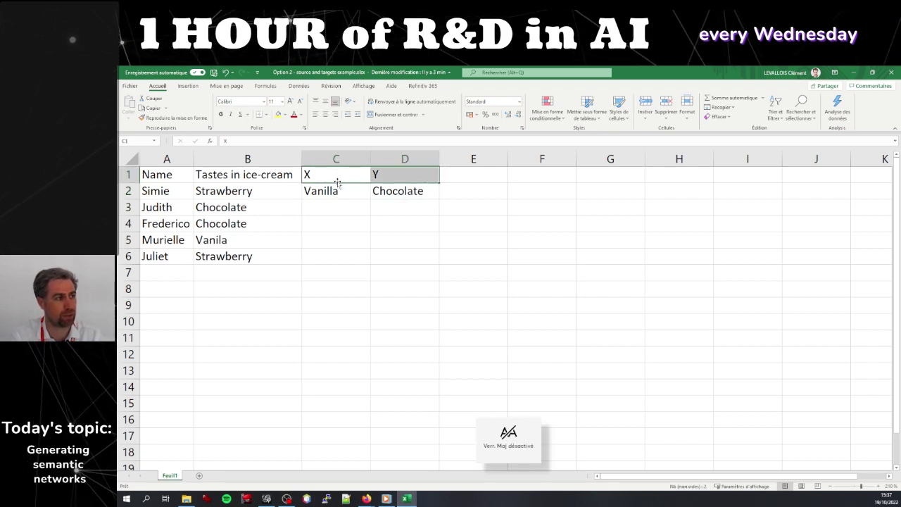
key("Delete")
key("Caps_Lock")
key("ctrl+Home")
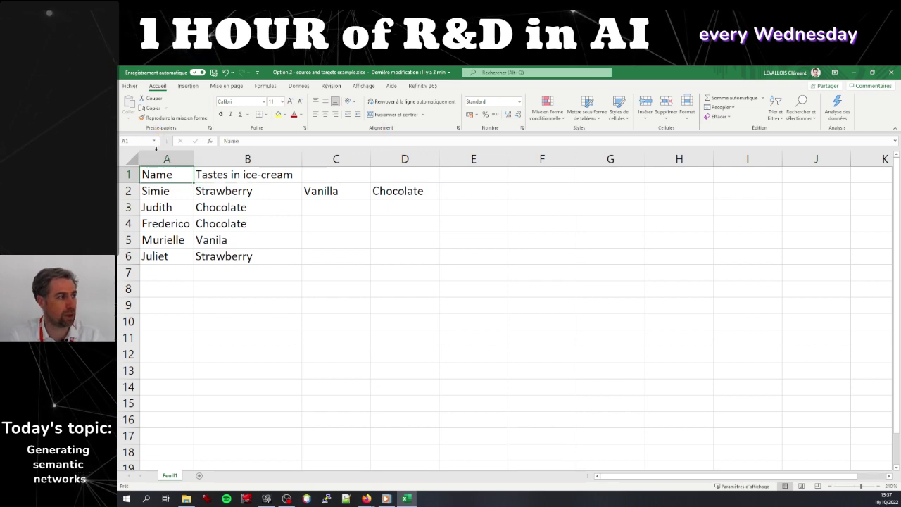
Review column A, switch back to the Firefox data import page, and launch the analysis with the Name column as the source
left_click(158, 157)
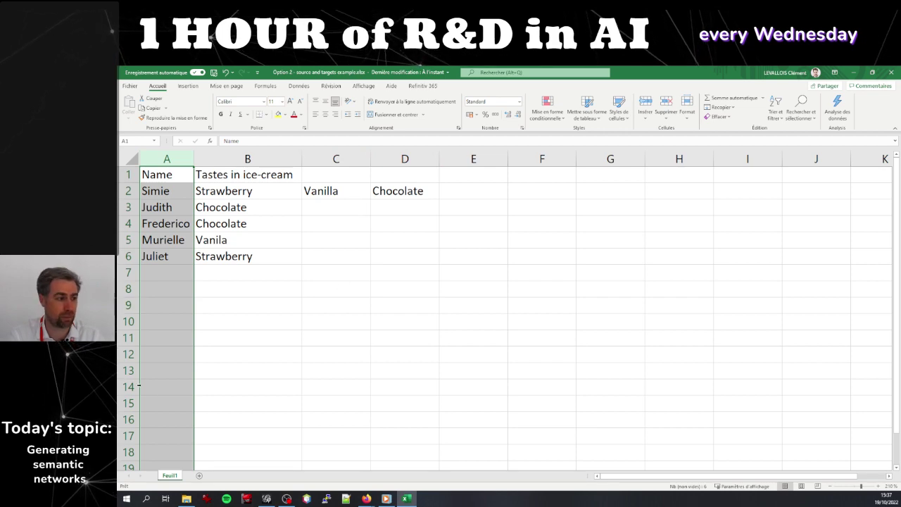
left_click(366, 497)
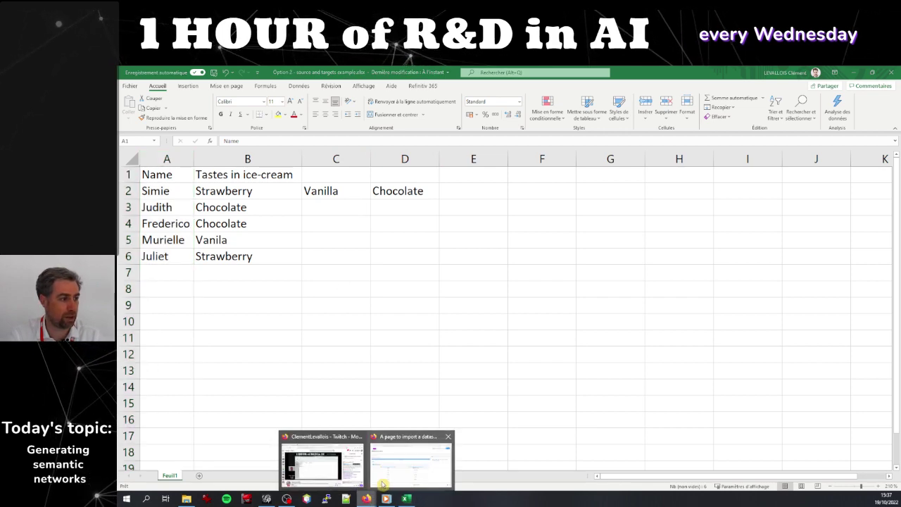
left_click(384, 484)
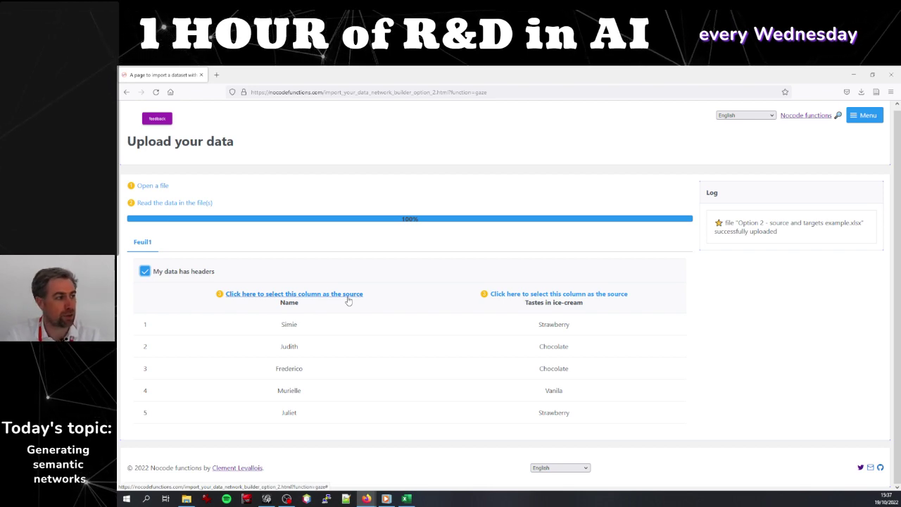
left_click(348, 298)
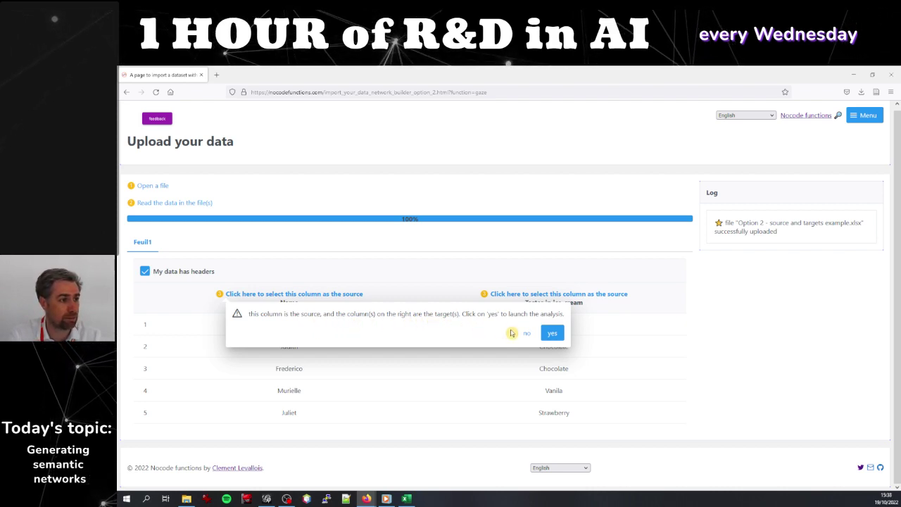
left_click(552, 335)
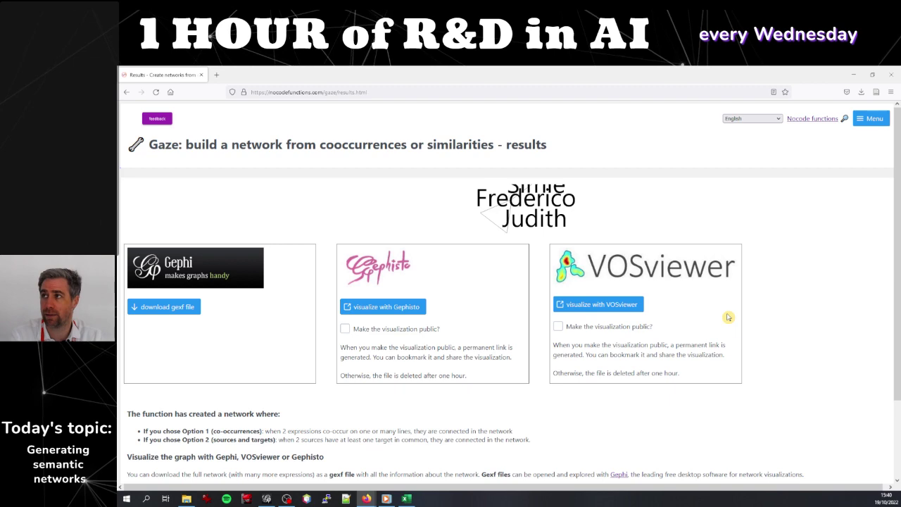
Visualize the resulting network with VOSviewer
left_click(629, 305)
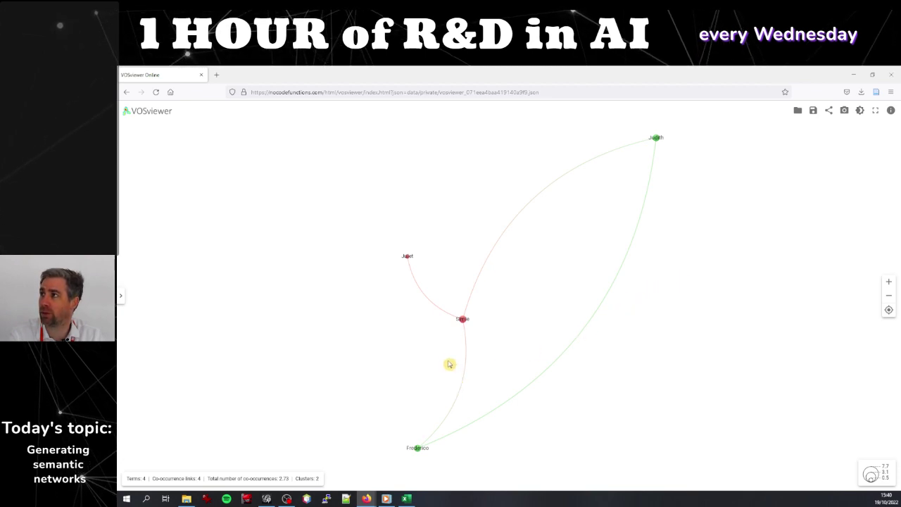
Enlarge the network's nodes and labels by raising the visualization scale close to its maximum
scroll(449, 364, "up", 5)
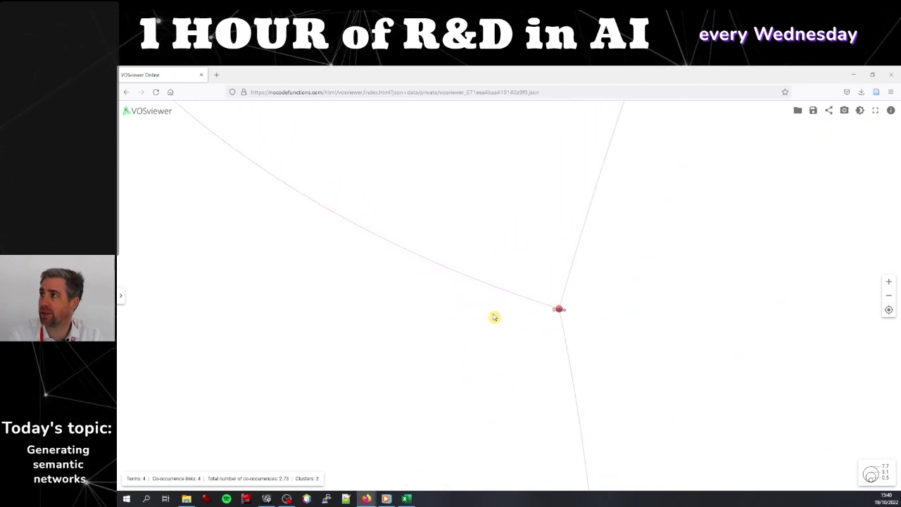
scroll(583, 309, "down", 3)
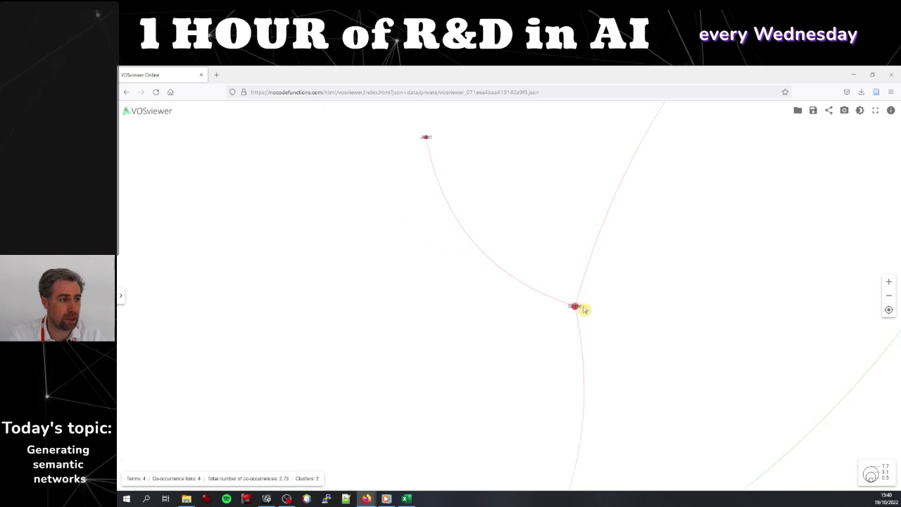
scroll(588, 308, "down", 4)
scroll(590, 305, "up", 1)
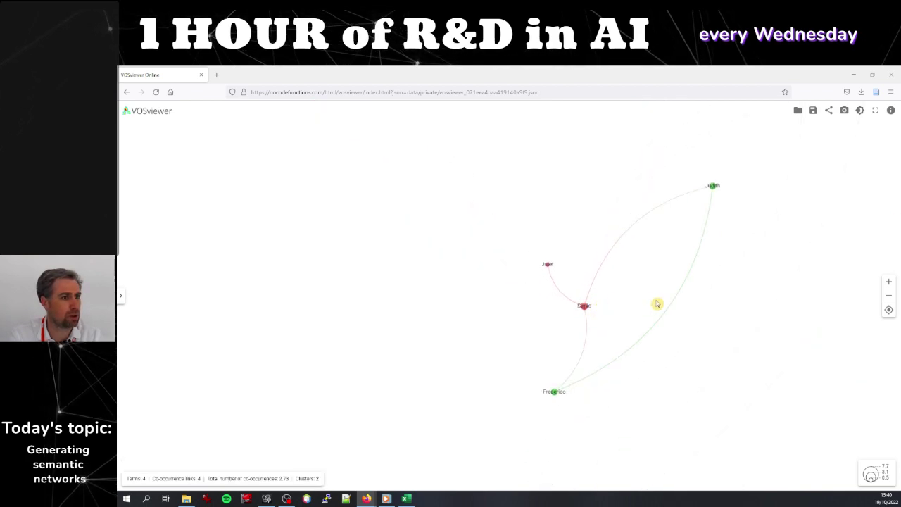
left_click(888, 282)
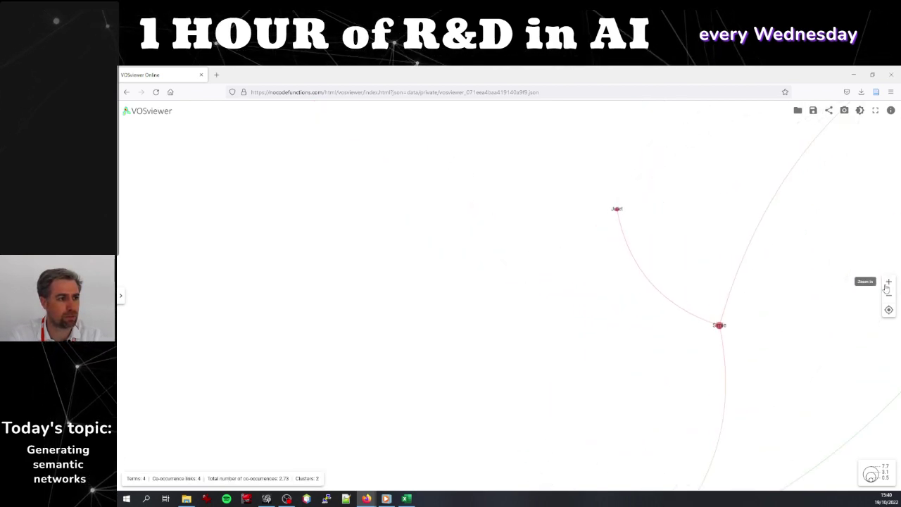
scroll(834, 288, "down", 4)
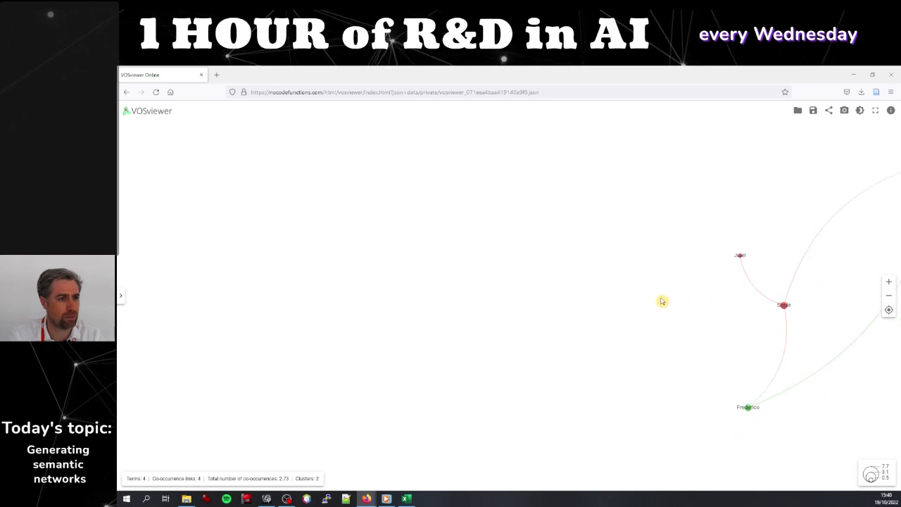
left_click_drag(662, 301, 333, 298)
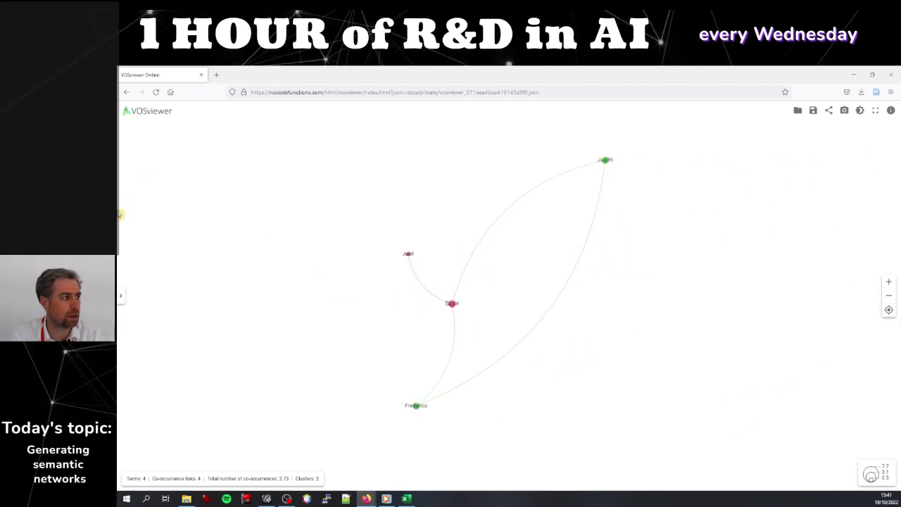
left_click(120, 296)
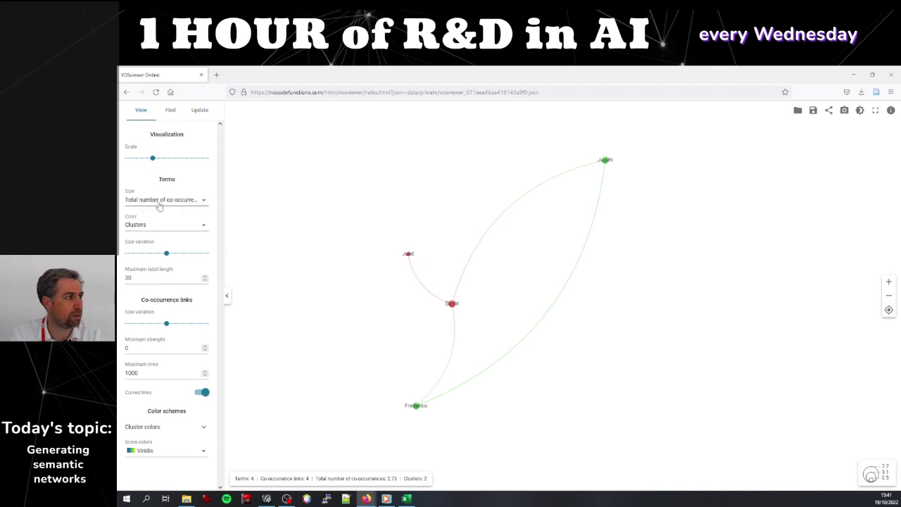
left_click_drag(152, 157, 202, 175)
left_click(226, 297)
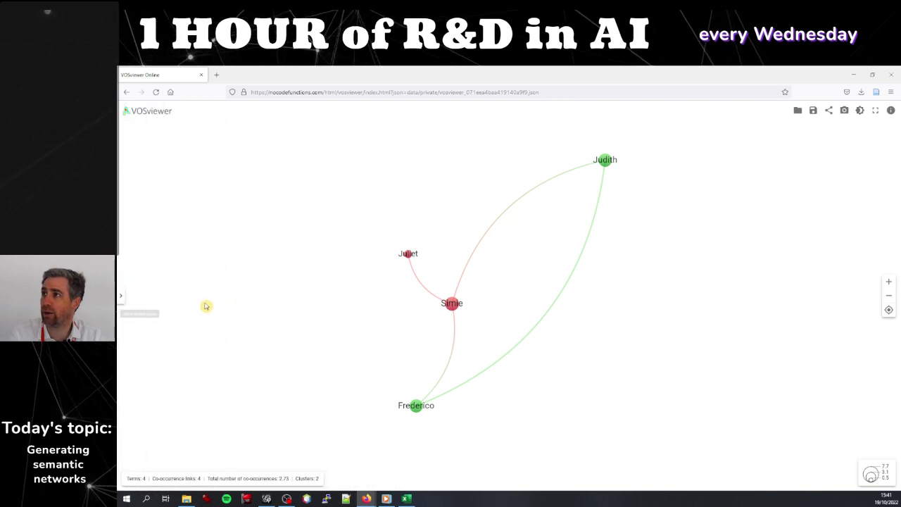
Compare the network's nodes and links with the Name and Tastes in ice-cream columns in Excel, returning to Firefox
left_click(121, 296)
scroll(370, 286, "up", 1)
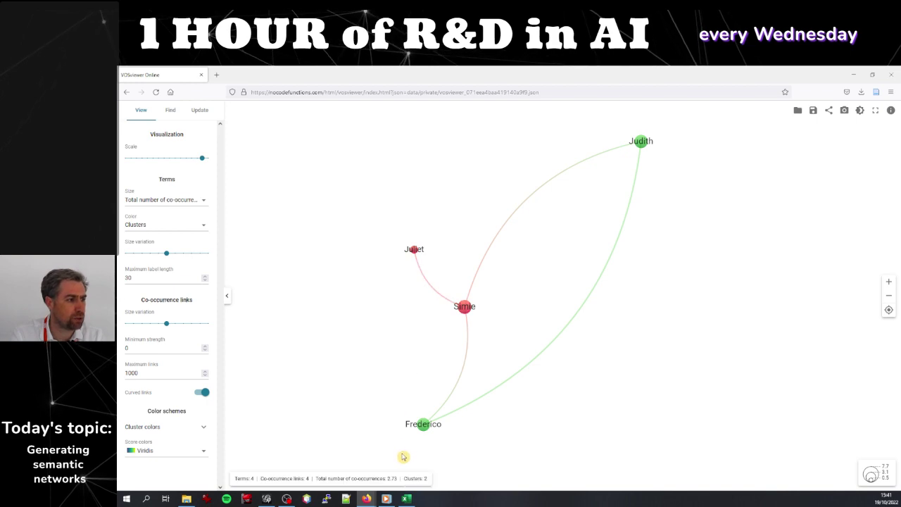
left_click(407, 499)
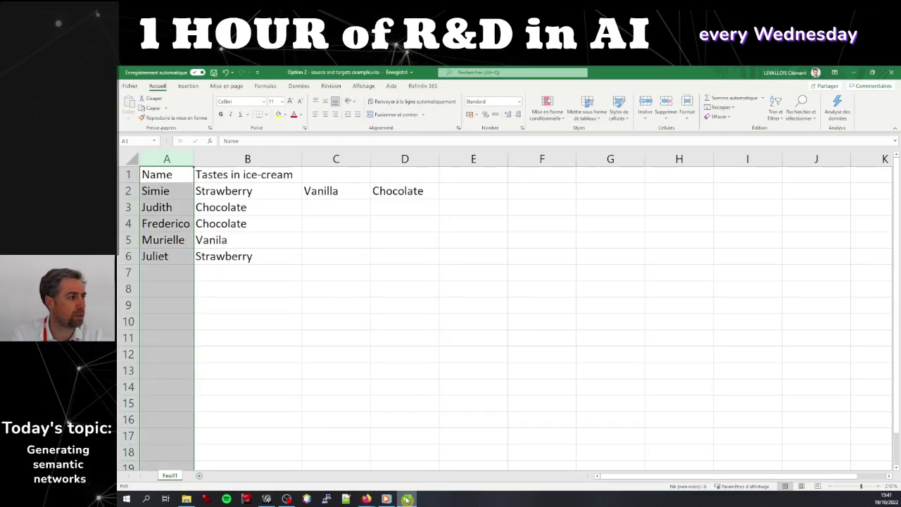
left_click(407, 499)
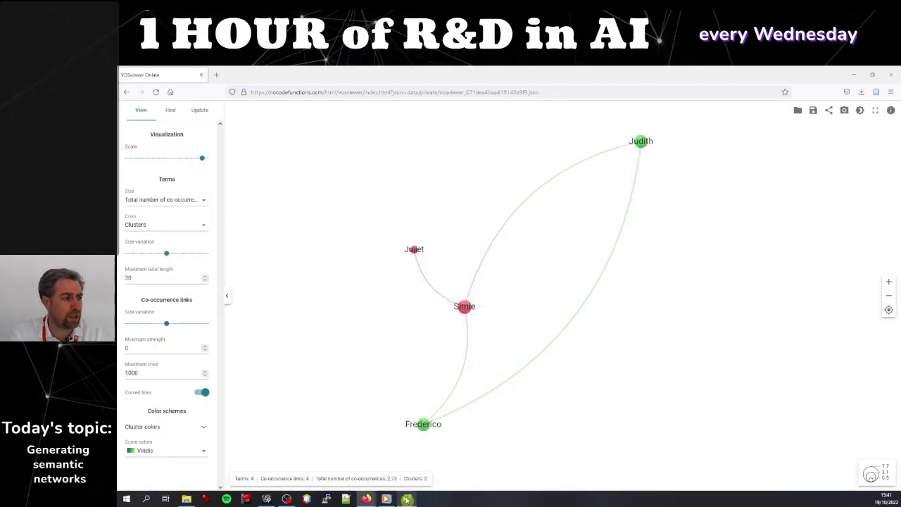
left_click(407, 499)
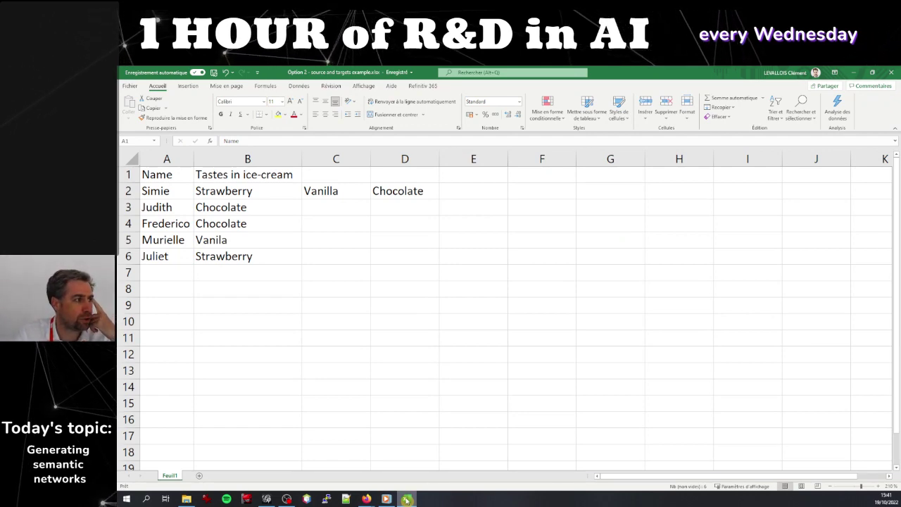
left_click(407, 499)
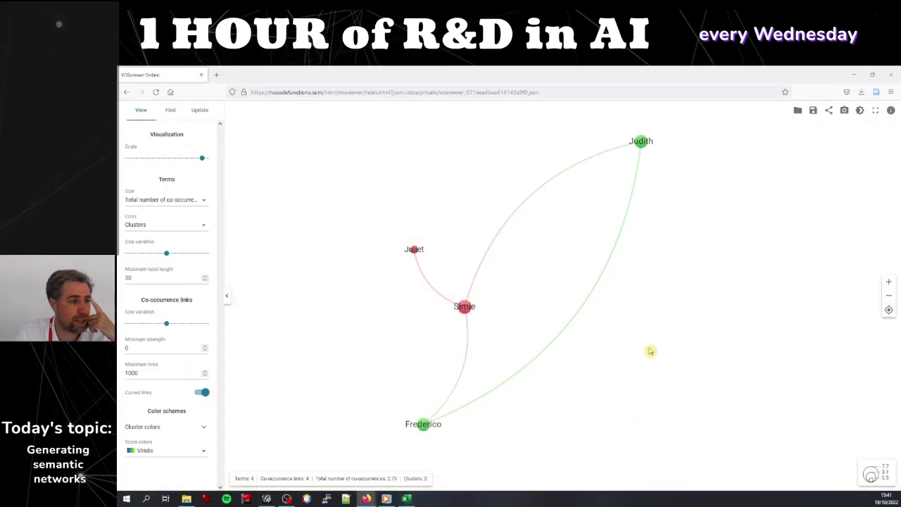
Open the save dialog for exporting the network as VOSviewer-network.json and cancel it
scroll(651, 346, "down", 3)
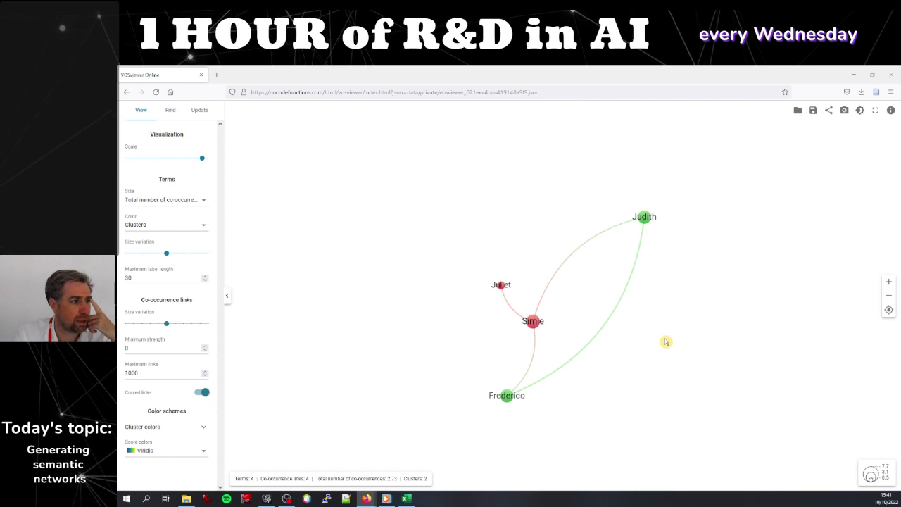
right_click(666, 341)
right_click(642, 324)
left_click(632, 309)
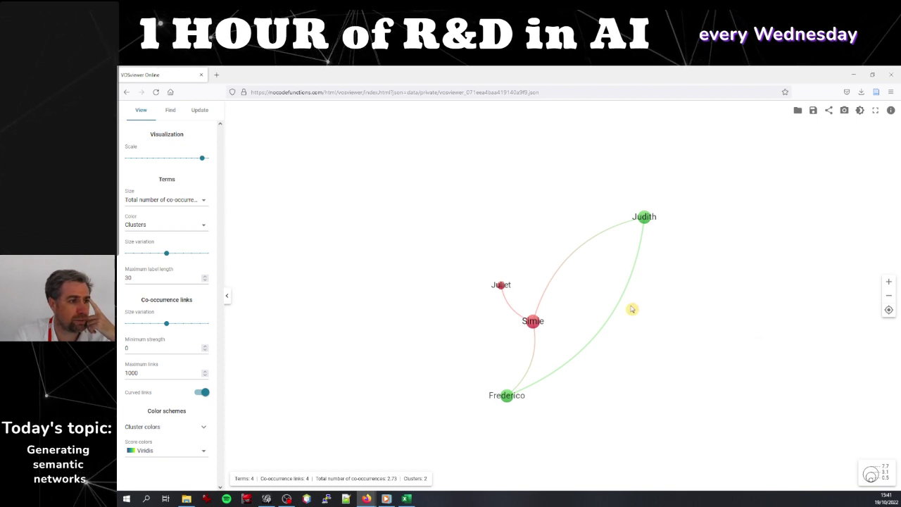
left_click_drag(632, 309, 604, 288)
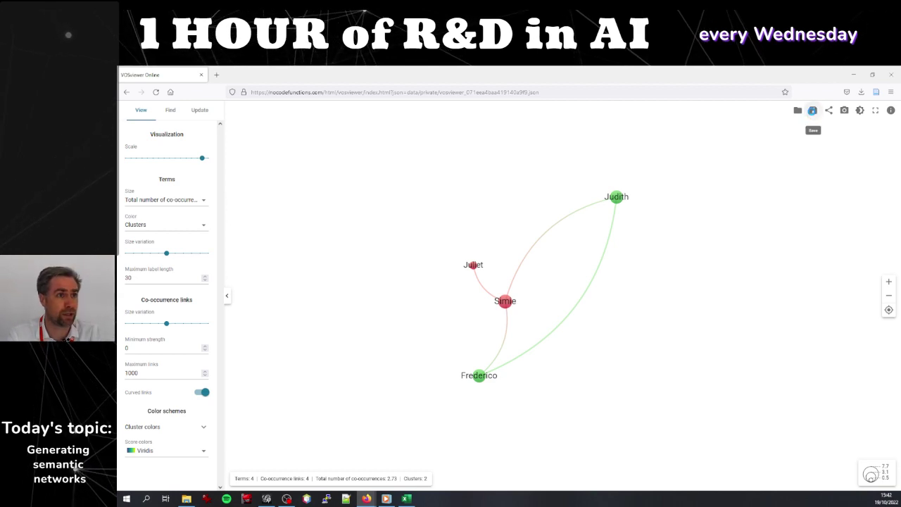
left_click(813, 112)
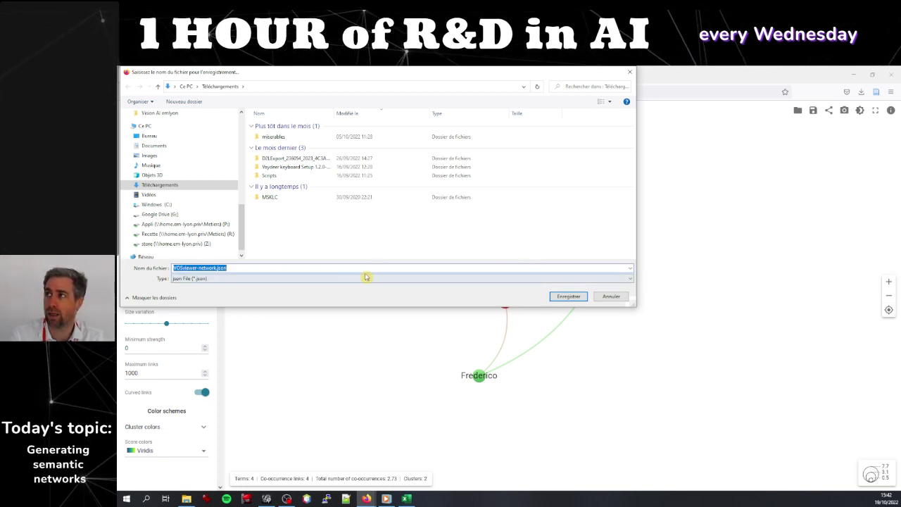
left_click(612, 296)
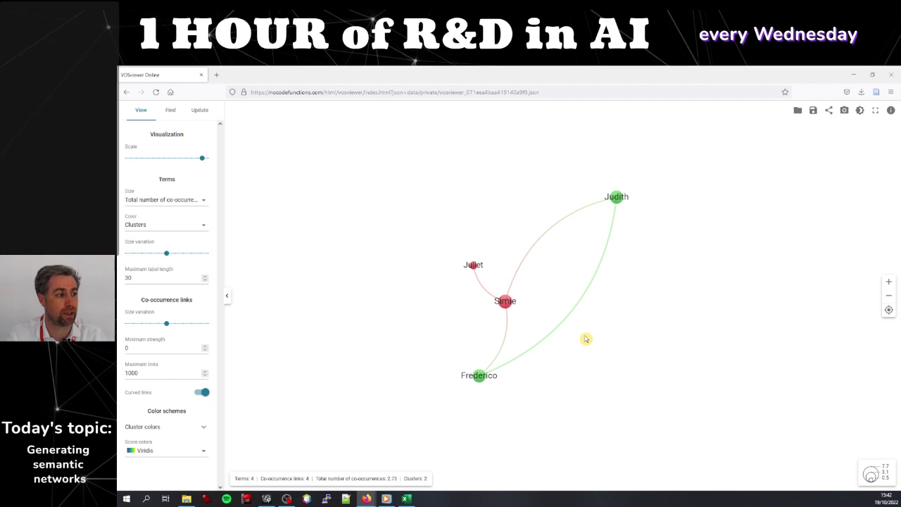
Go back to the Gaze results page, review its visualization options, and open the Nocode functions home page
left_click(126, 92)
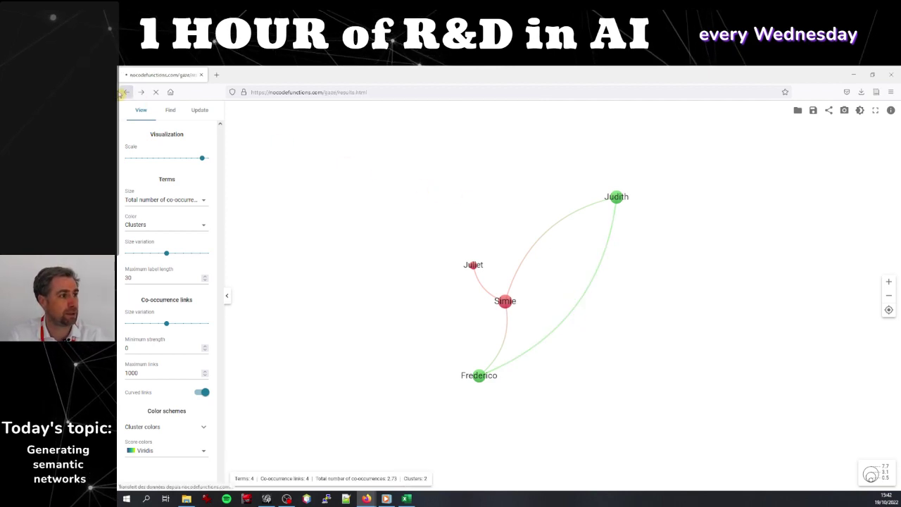
scroll(553, 250, "down", 1)
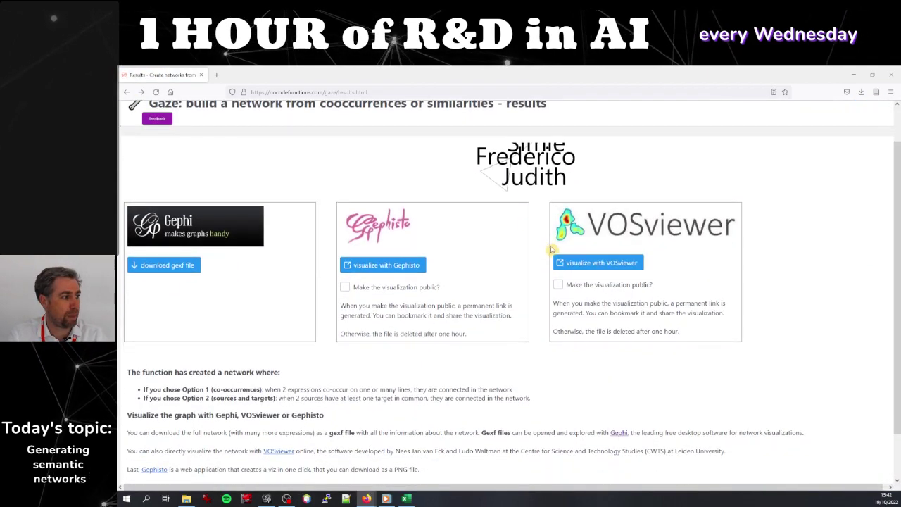
scroll(553, 250, "down", 1)
scroll(564, 254, "up", 3)
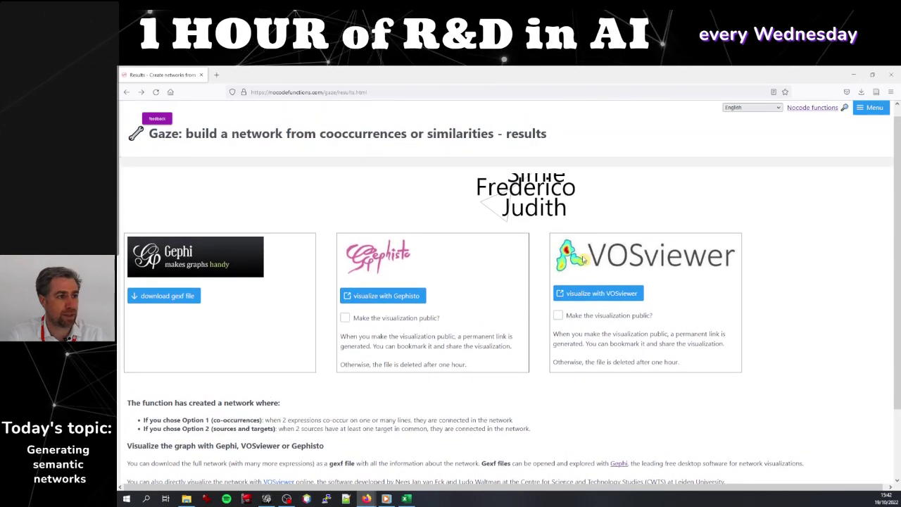
scroll(873, 301, "up", 1)
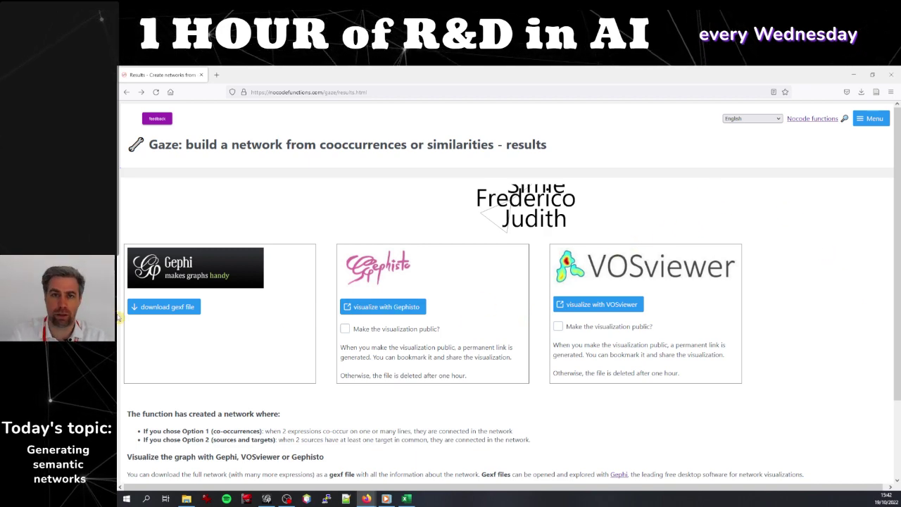
mouse_move(366, 498)
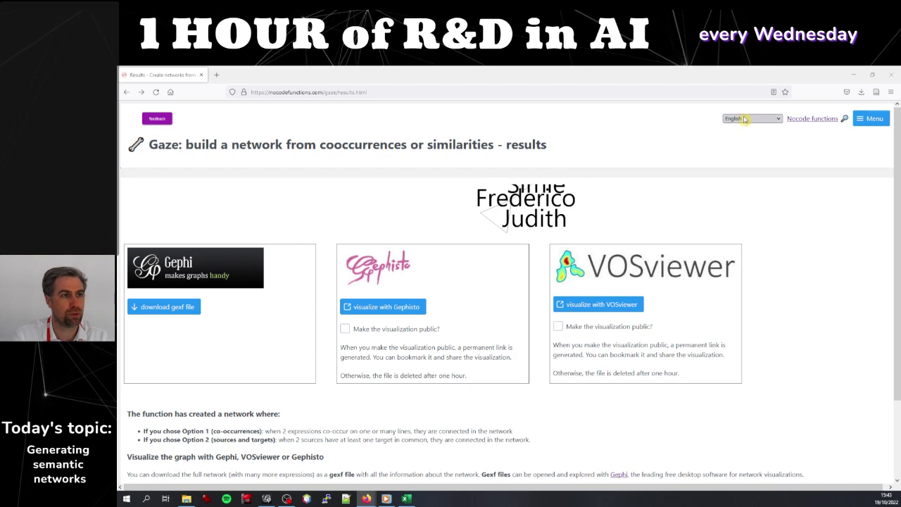
left_click(872, 118)
left_click(834, 137)
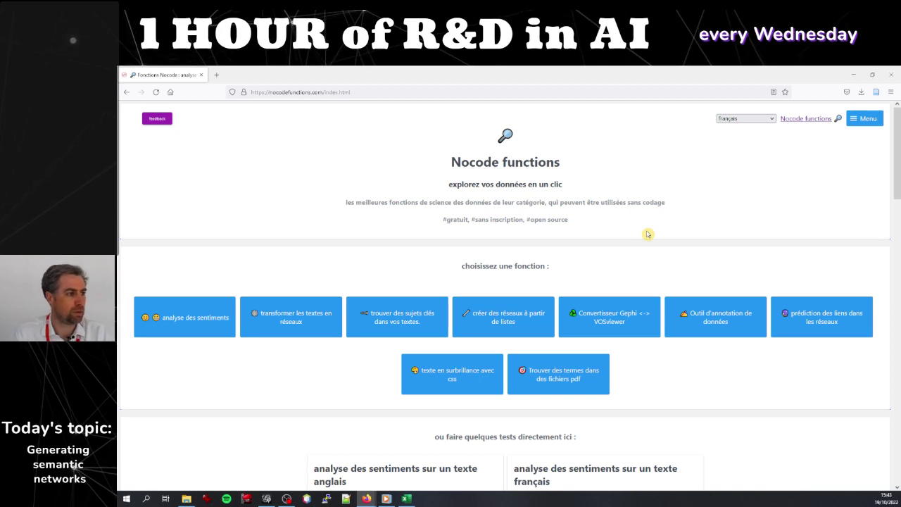
Switch the site language to English and open the function that transforms texts into networks
left_click(770, 119)
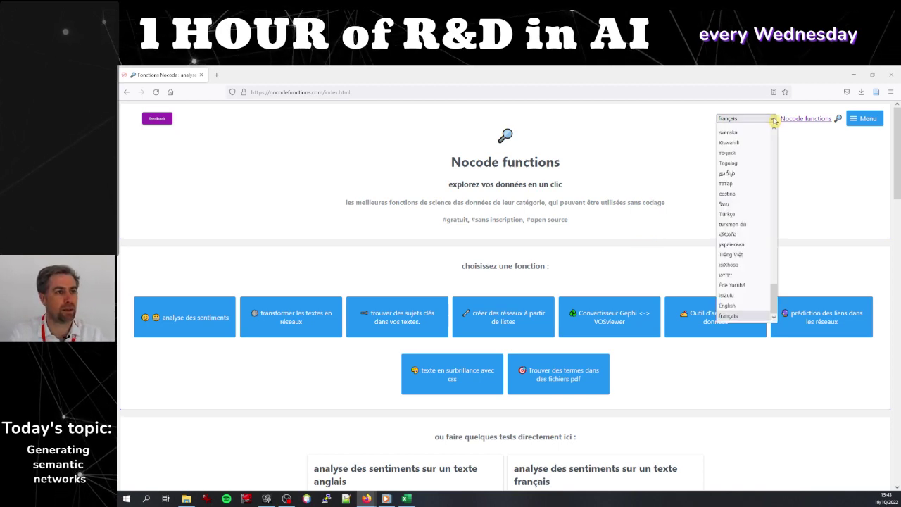
left_click(740, 312)
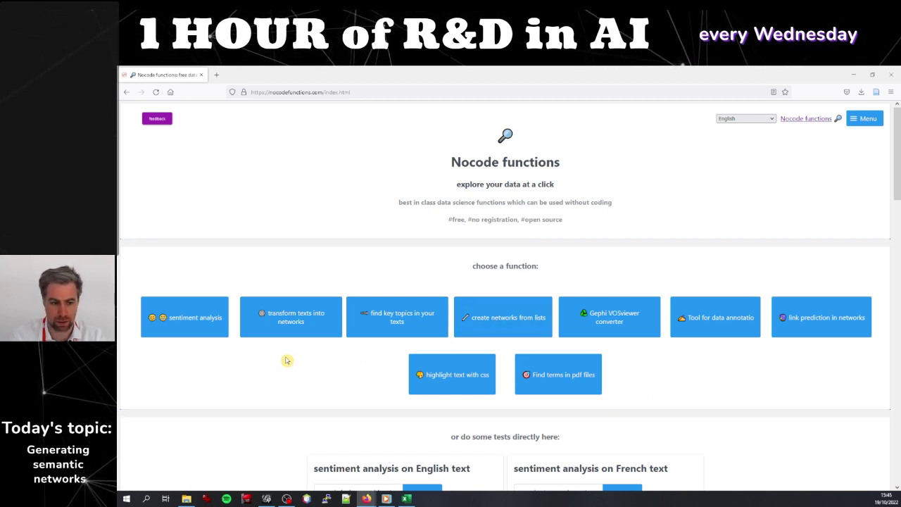
scroll(399, 350, "down", 3)
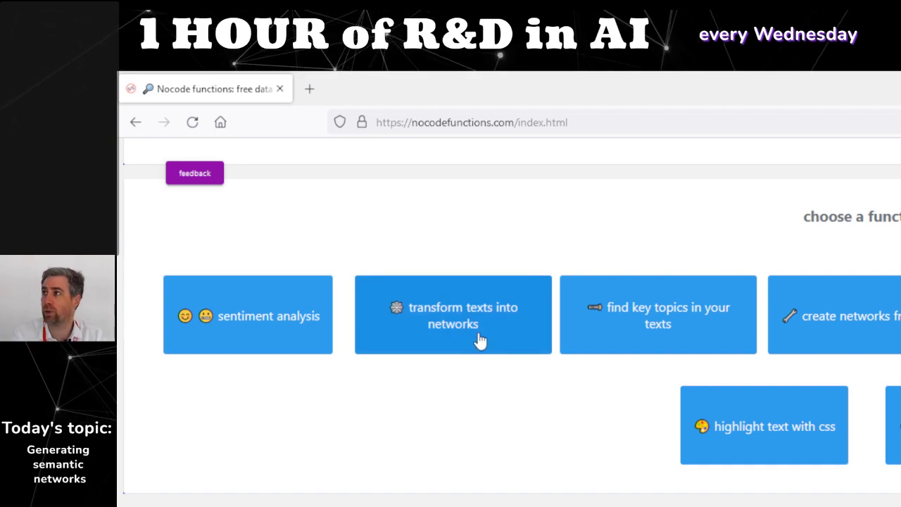
left_click(478, 336)
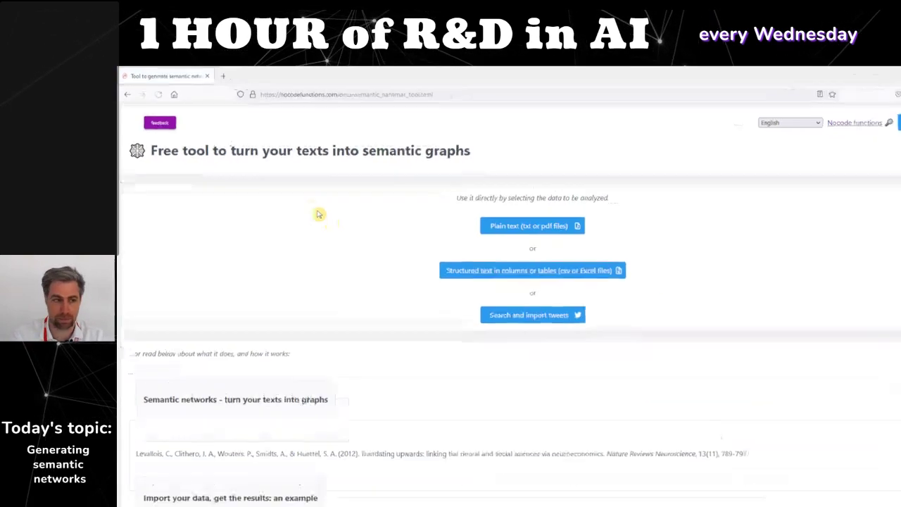
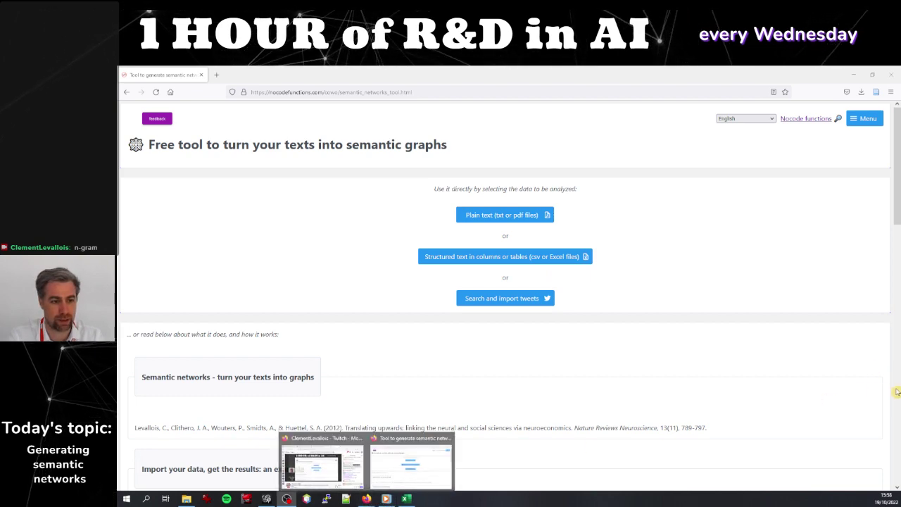
Bring up the Web of Science results for "explainable artificial intelligence" and open the query for editing
left_click(895, 73)
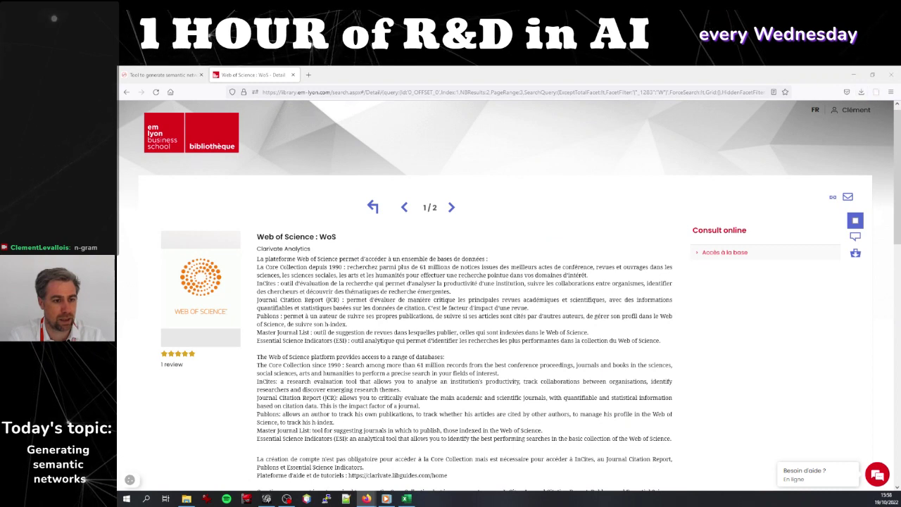
left_click_drag(879, 108, 311, 74)
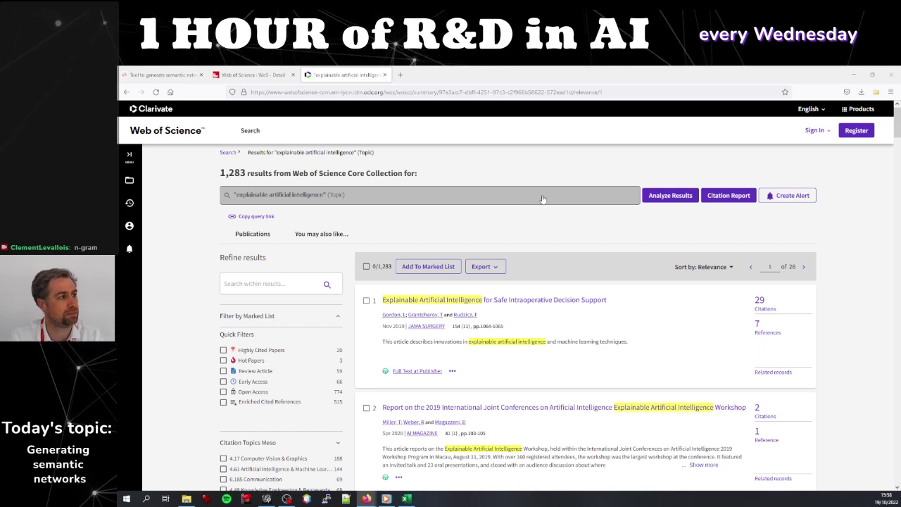
left_click(542, 200)
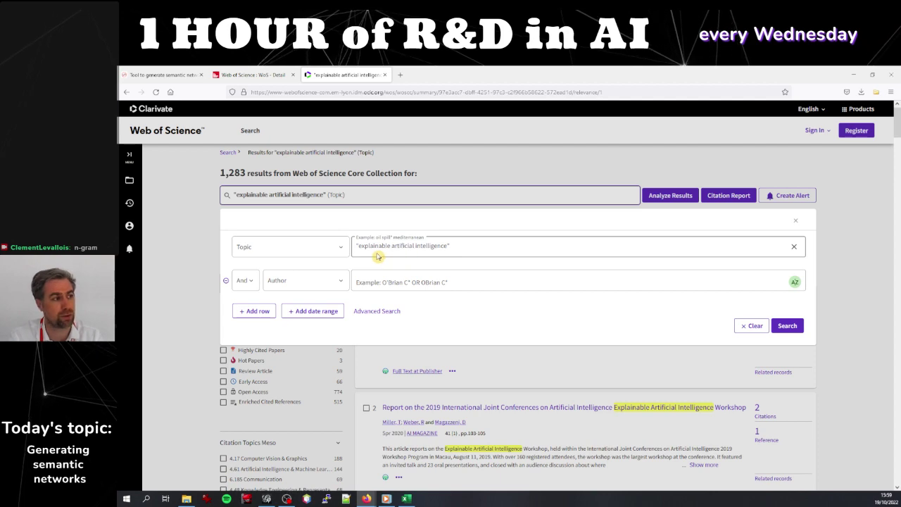
Review the searchable fields, keep Topic for the exact phrase "explainable artificial intelligence", and rerun the search
left_click_drag(359, 246, 449, 246)
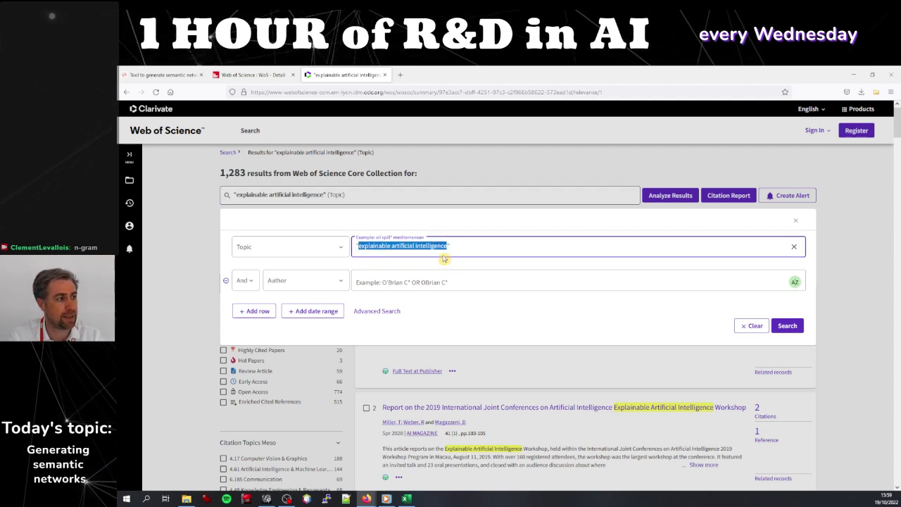
left_click(343, 251)
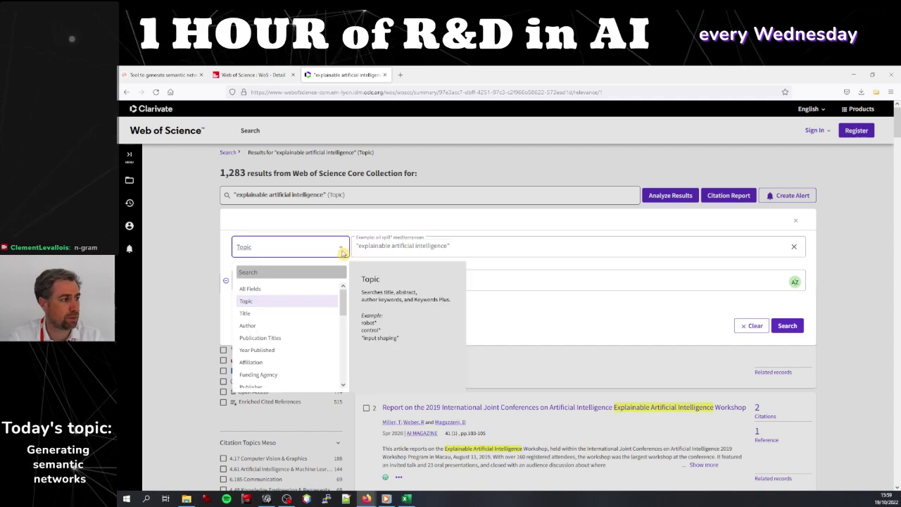
scroll(299, 331, "down", 2)
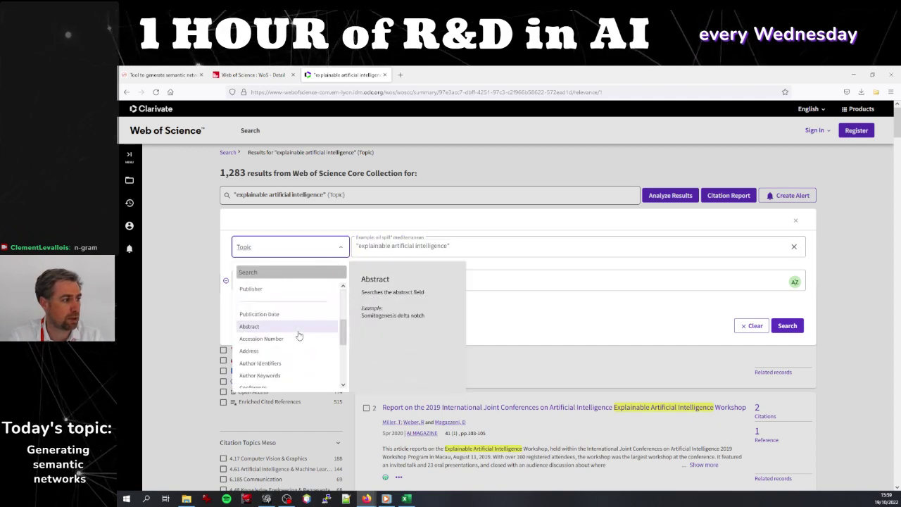
scroll(288, 330, "up", 2)
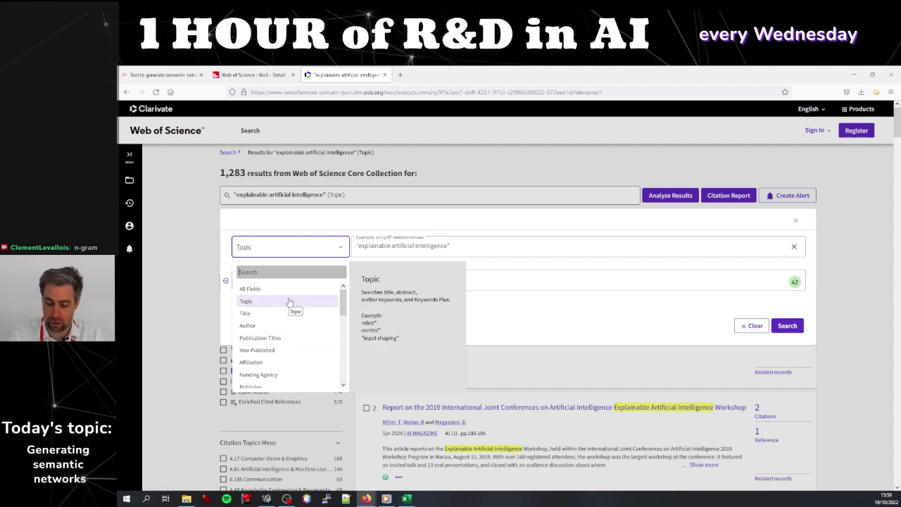
type("4")
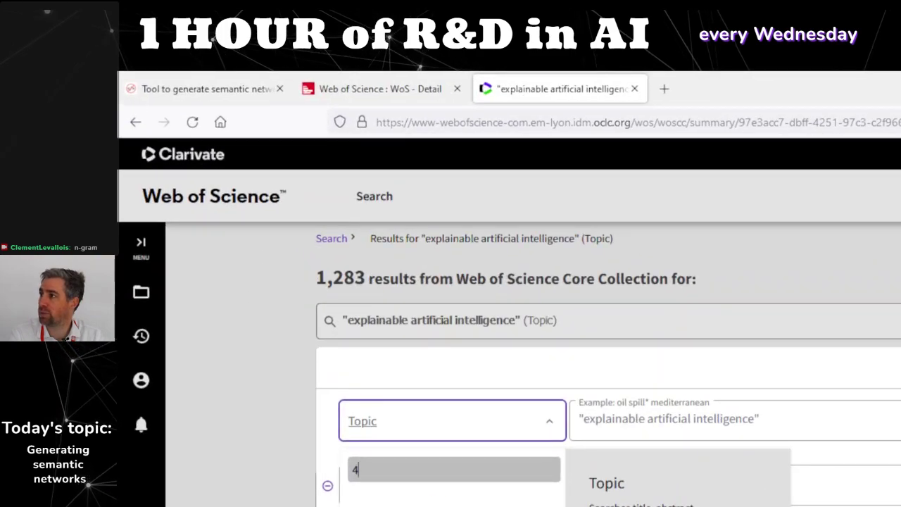
type("10")
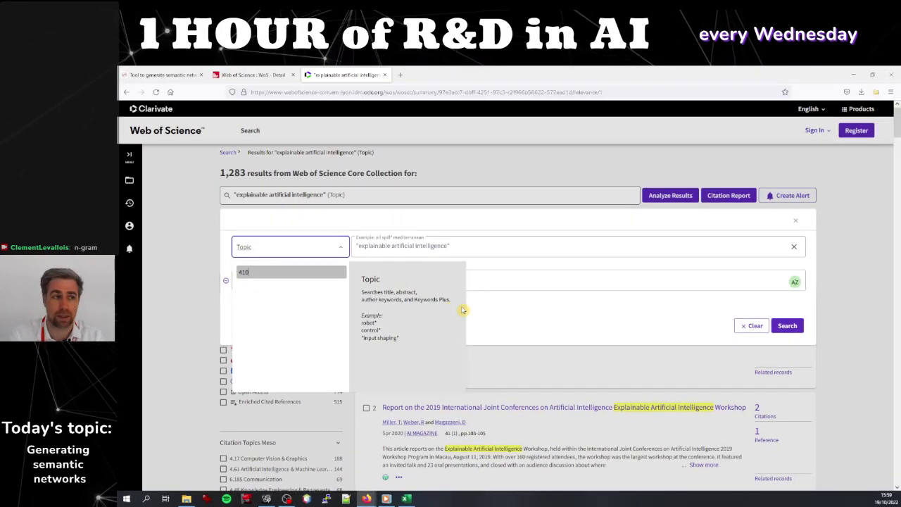
left_click(557, 247)
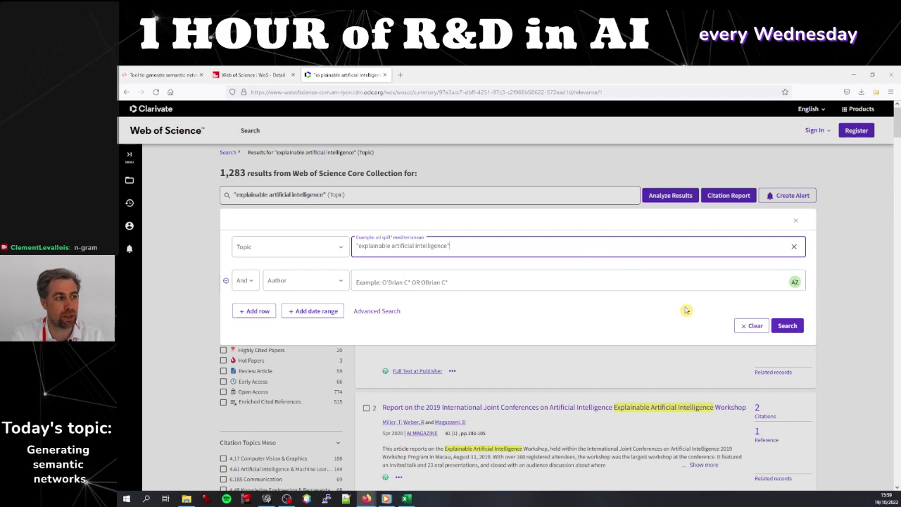
left_click(794, 329)
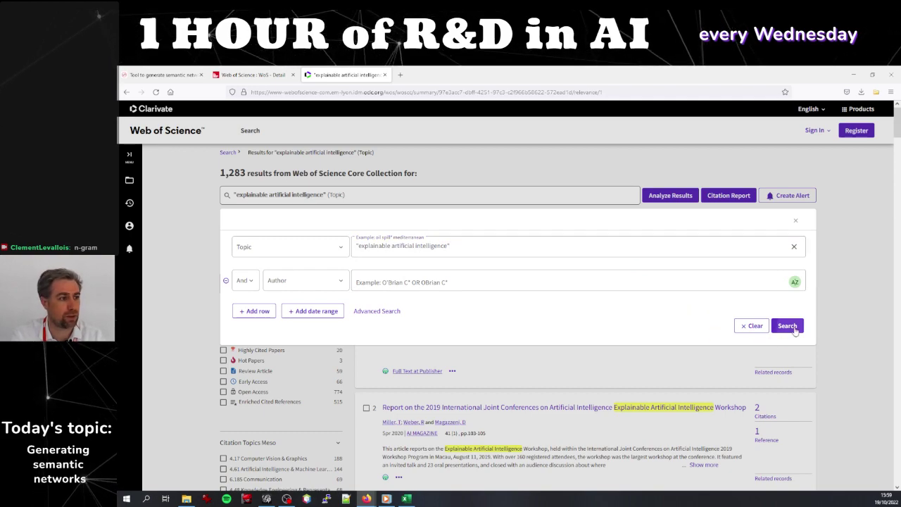
Review the export formats offered for the search results, including Excel, and switch to savedrecs_.xlsx in Excel
scroll(834, 318, "down", 1)
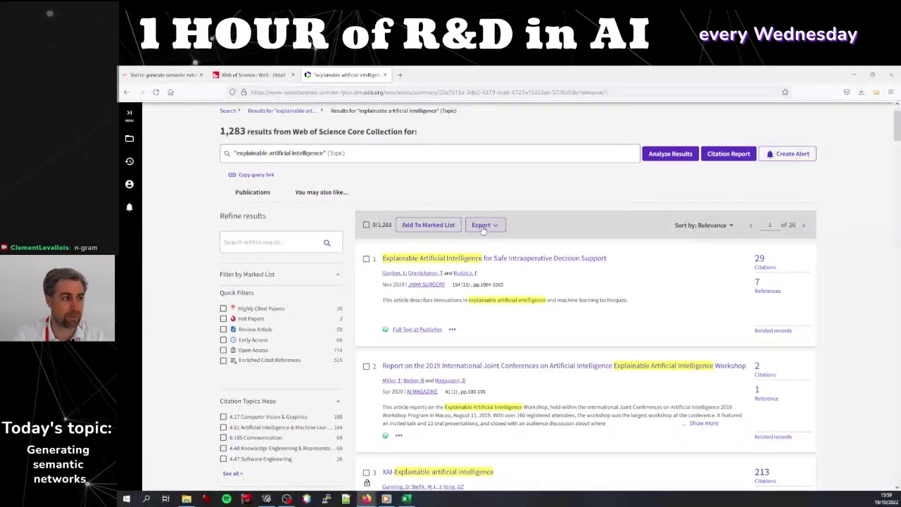
left_click(482, 225)
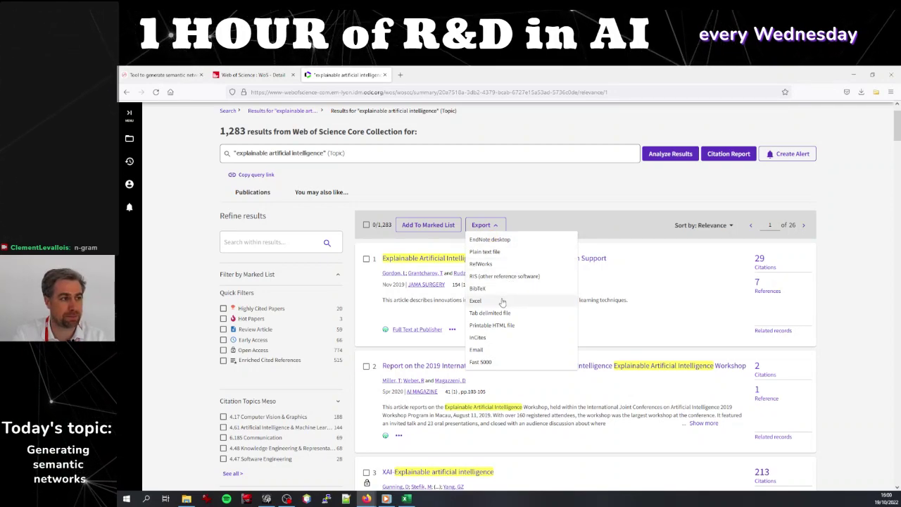
left_click(510, 190)
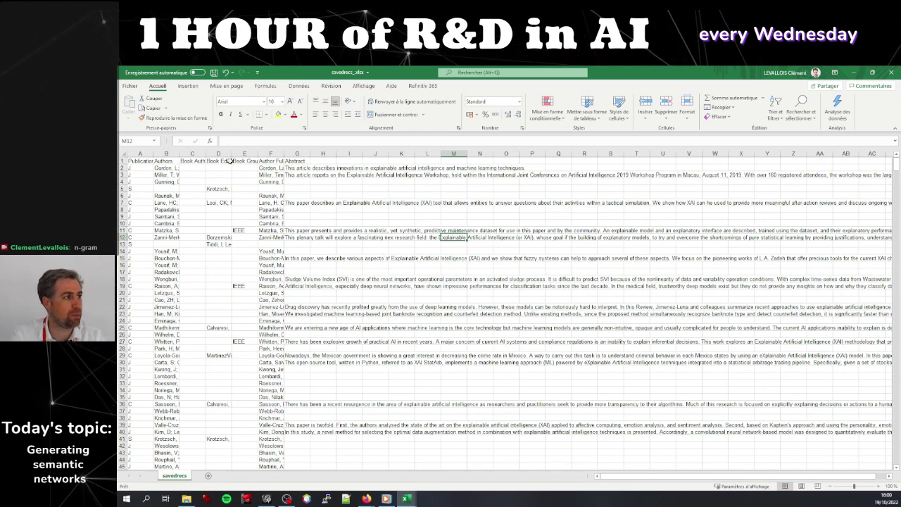
Widen the Author Full Names column and fit the Book Group Authors column to its contents
left_click_drag(282, 152, 321, 152)
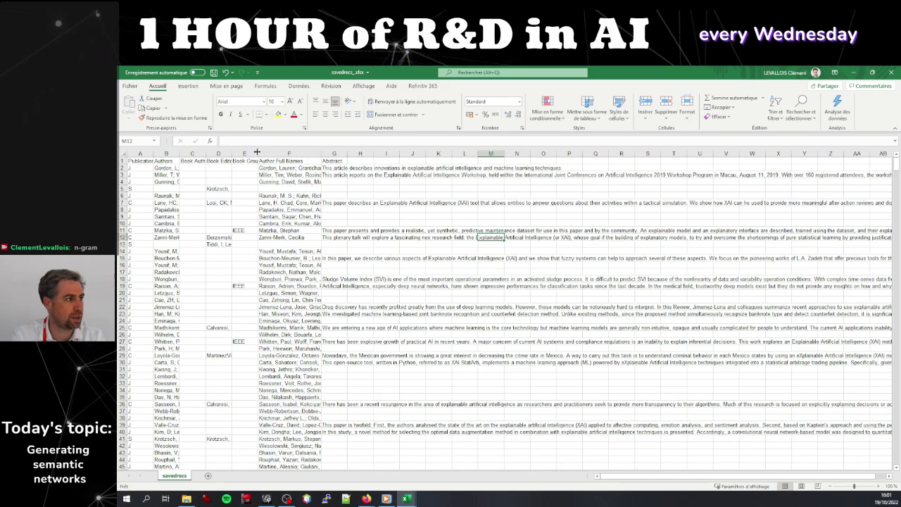
double_click(259, 152)
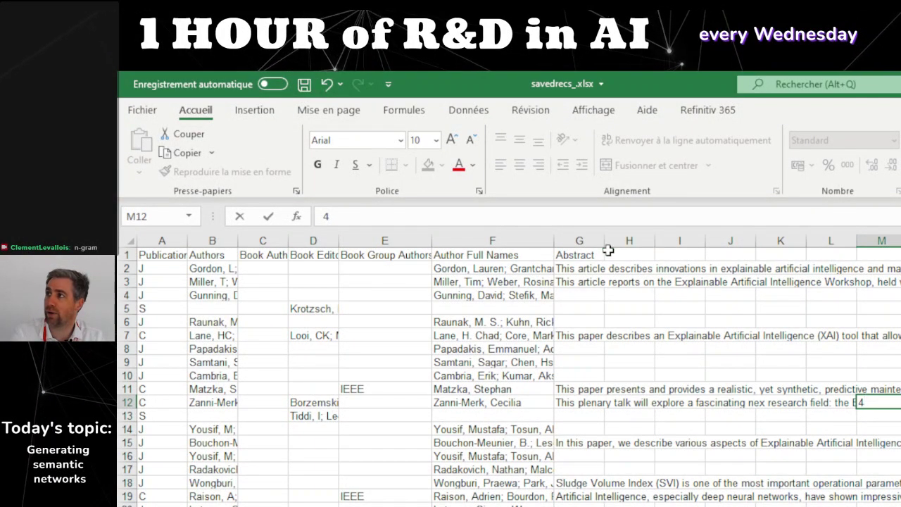
Examine the first cells of the Abstract column for filled and empty abstracts, ending on G2
left_click(583, 240)
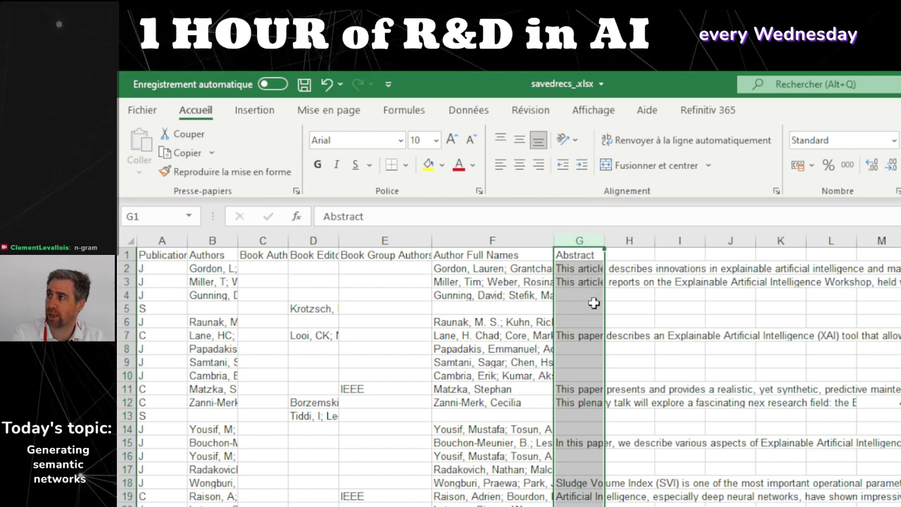
left_click(594, 305)
left_click(595, 293)
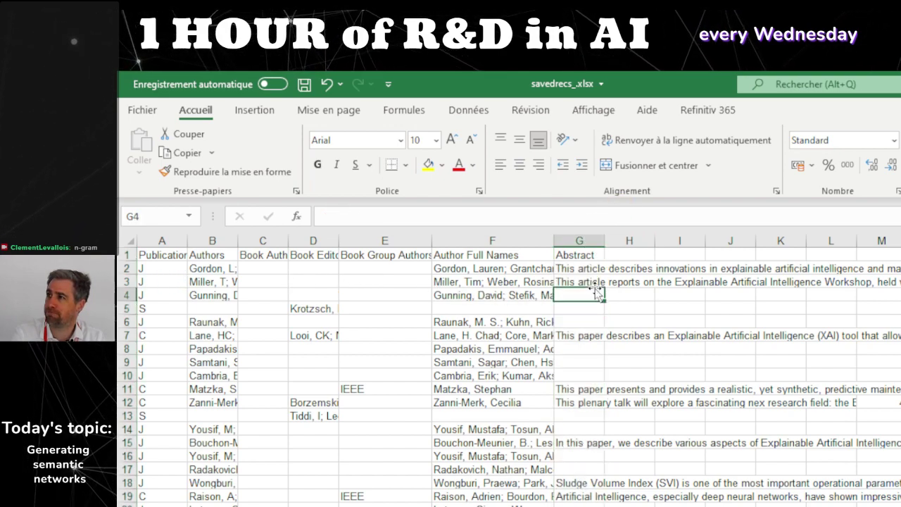
key("Down")
key("Down")
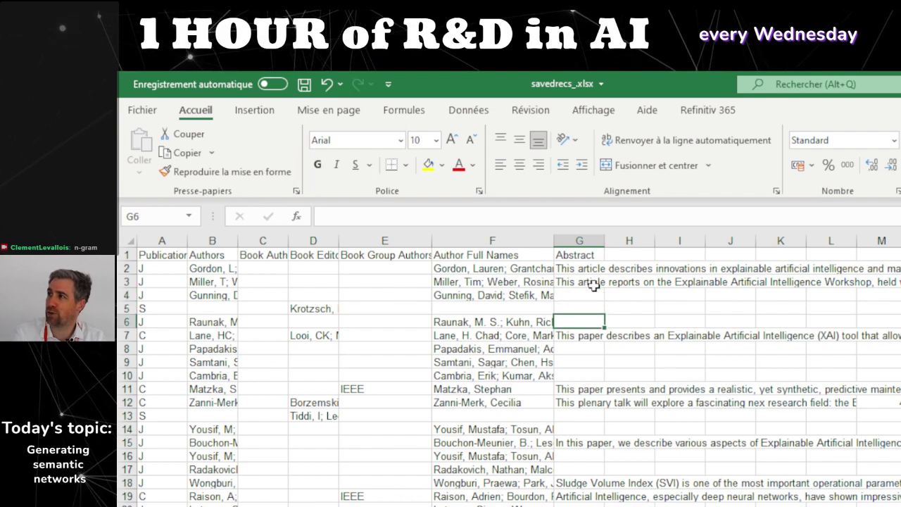
key("Up")
key("Up")
key("Up")
key("Up")
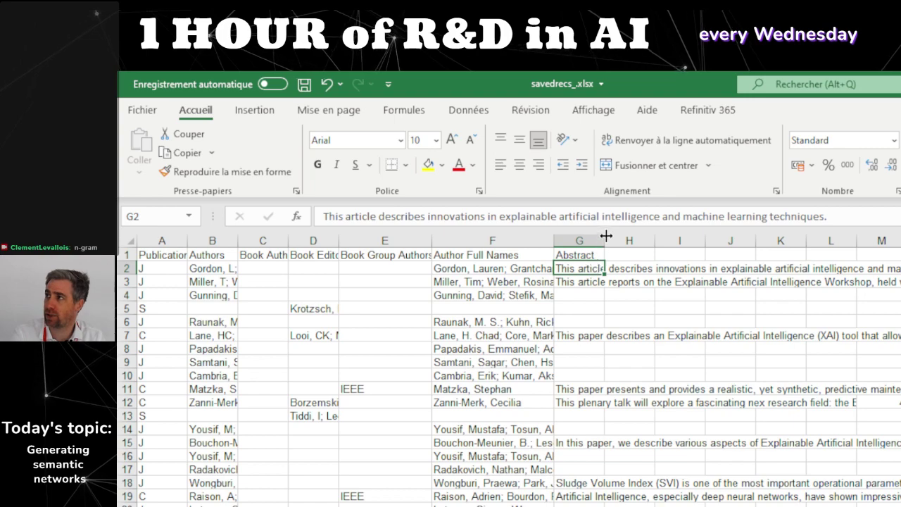
Widen the Abstract column and turn on text wrapping for the whole sheet
left_click_drag(605, 236, 835, 236)
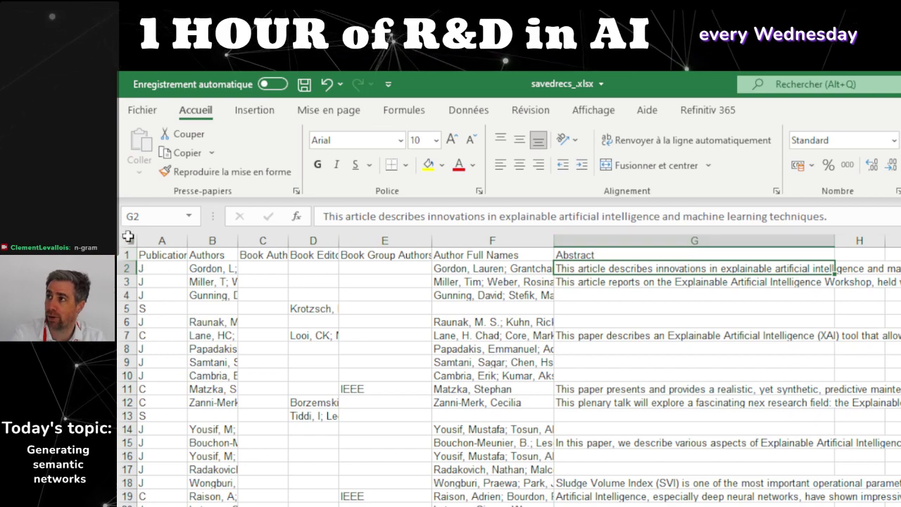
left_click(127, 237)
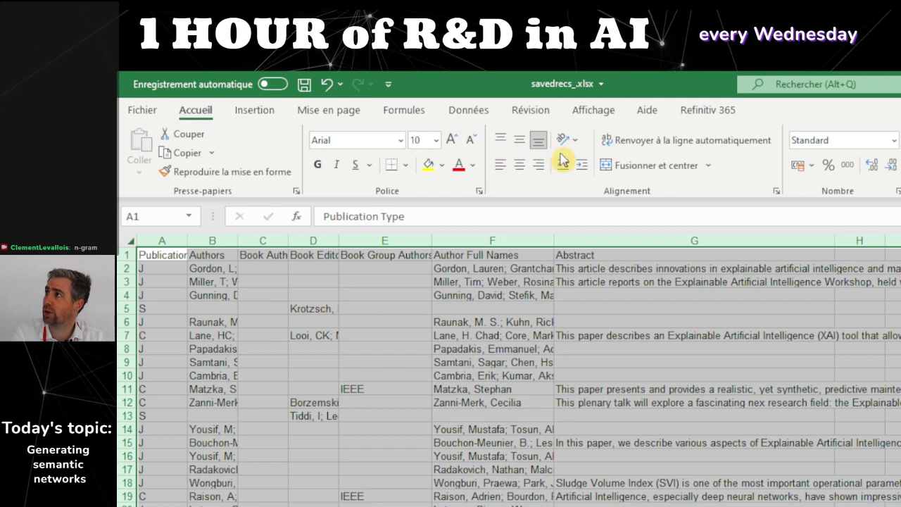
left_click(605, 140)
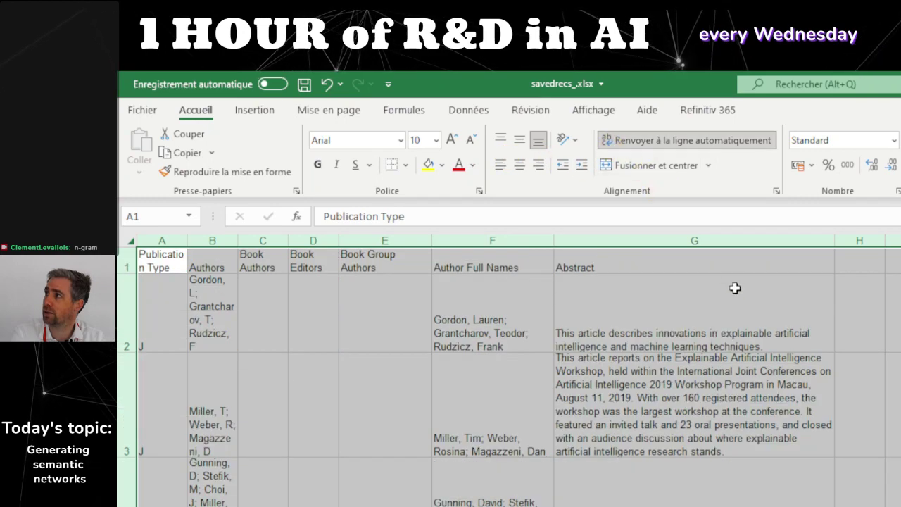
Browse the wrapped article abstracts down the Abstract column from row 2 to row 25
left_click(736, 347)
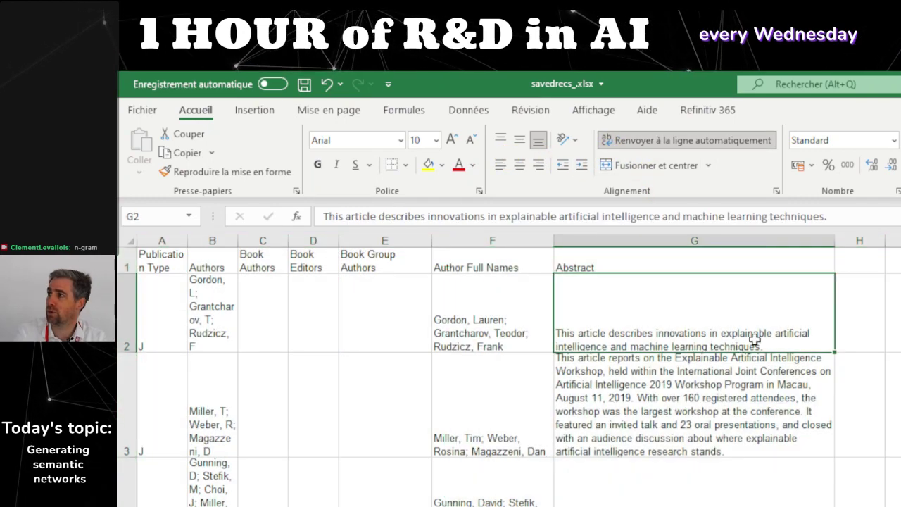
key("Down")
key("Down")
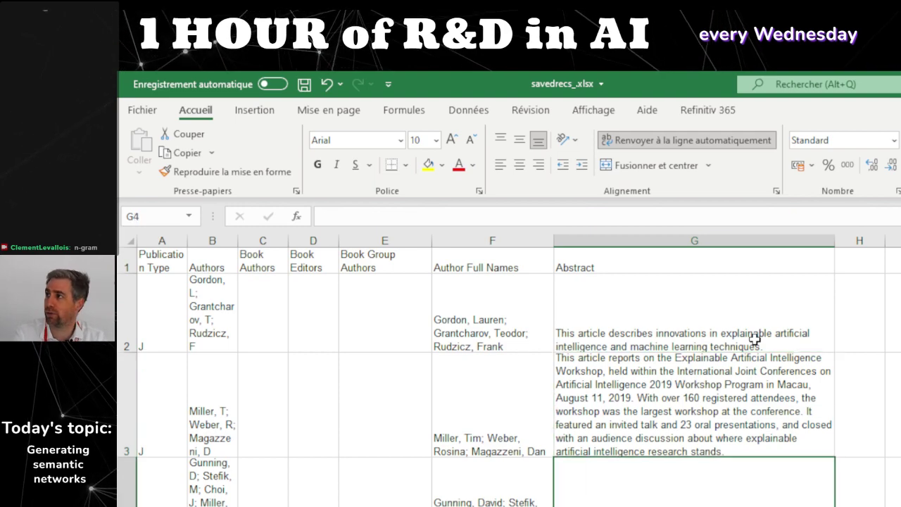
key("Down")
key("Down")
key("Down")
key("Down")
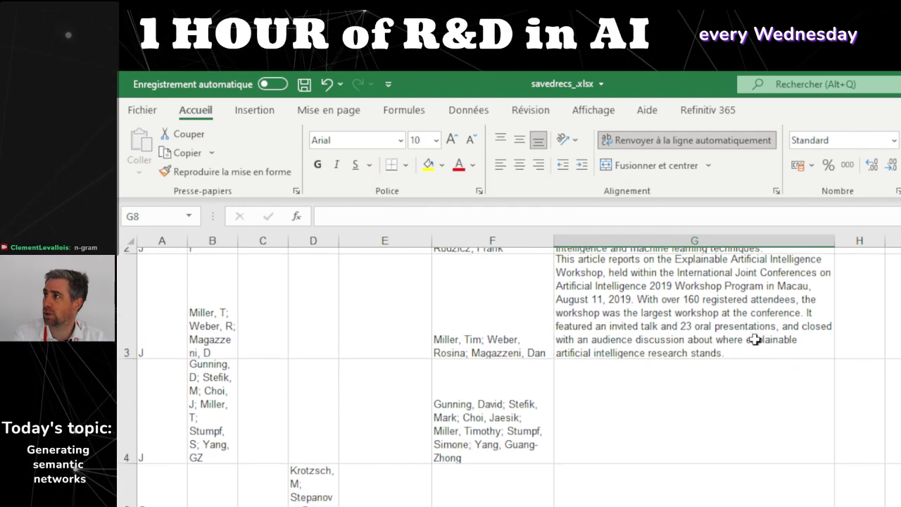
key("Down")
key("Down")
key("Down")
key("Down")
key("Down")
key("Down")
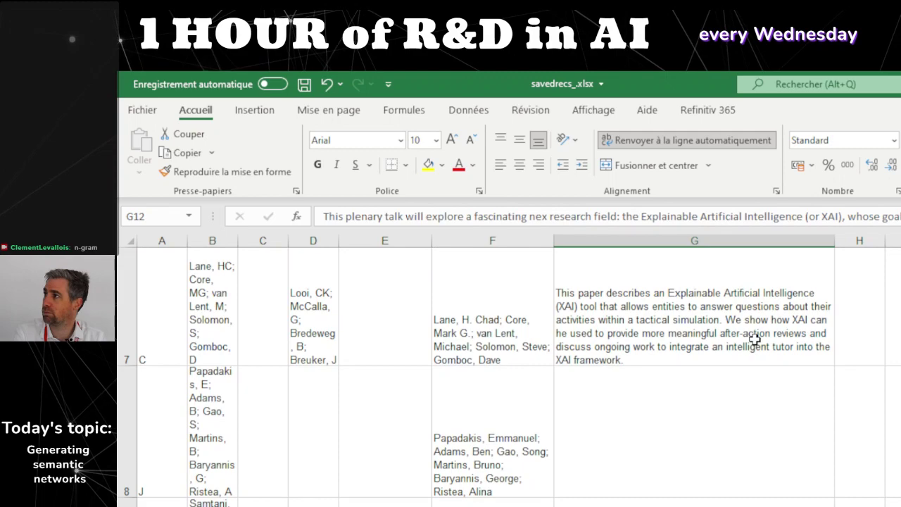
key("Up")
key("Up")
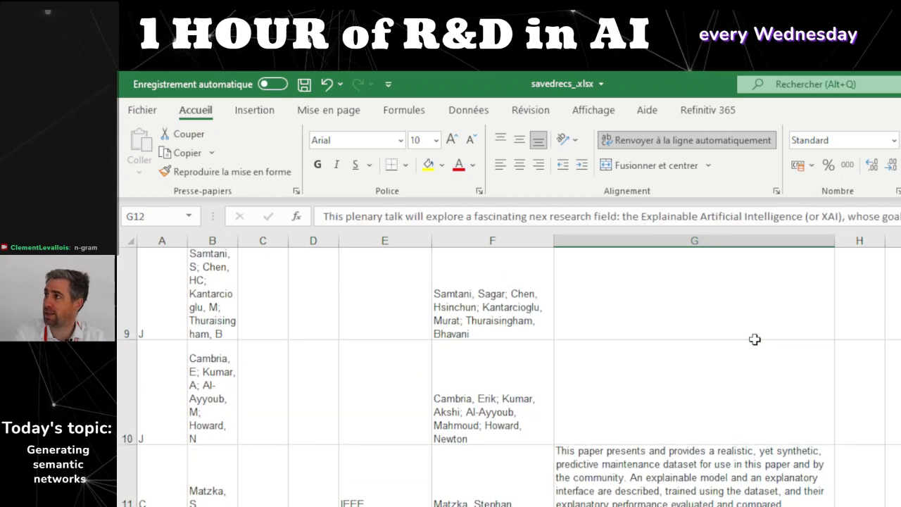
key("Down")
key("Down")
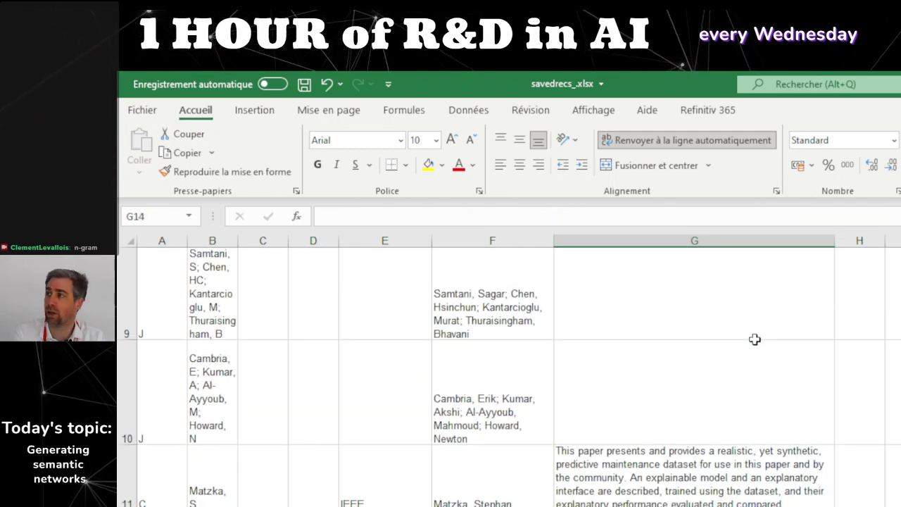
key("Down")
key("Down")
key("Down")
key("Down")
key("Down")
key("Down")
key("Down")
key("Down")
key("Down")
key("Down")
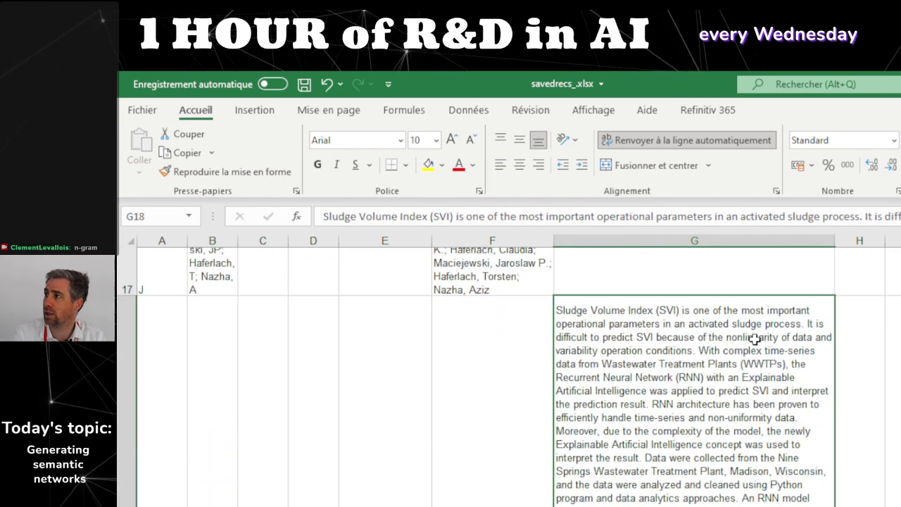
key("Down")
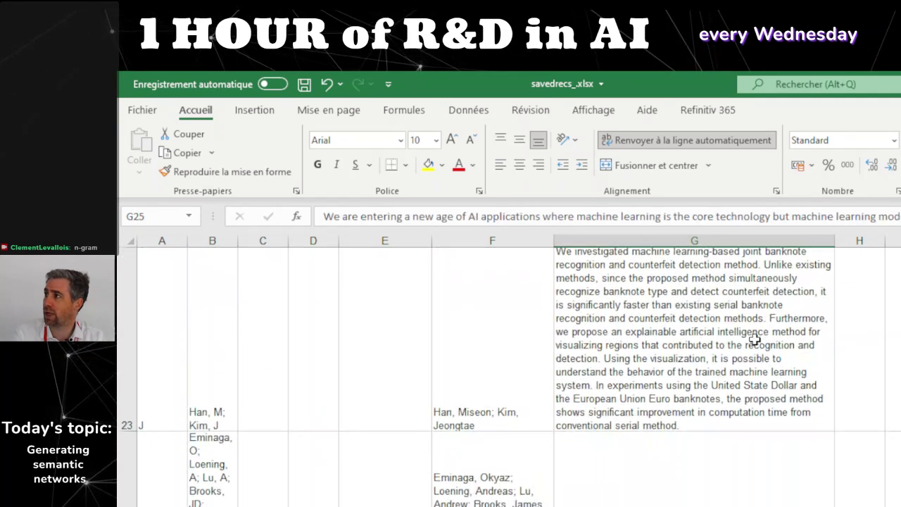
Return to the drug discovery abstract in G22 and select its entire text inside the cell
key("Up")
key("Up")
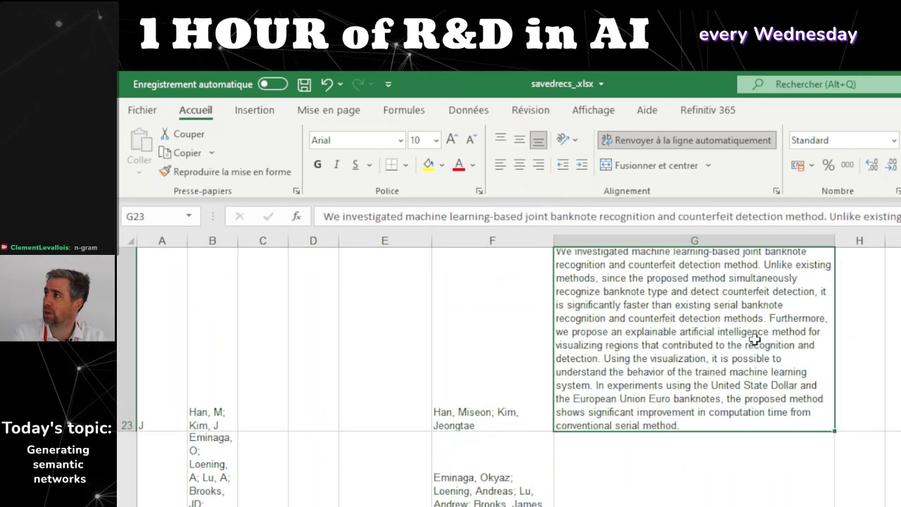
key("Up")
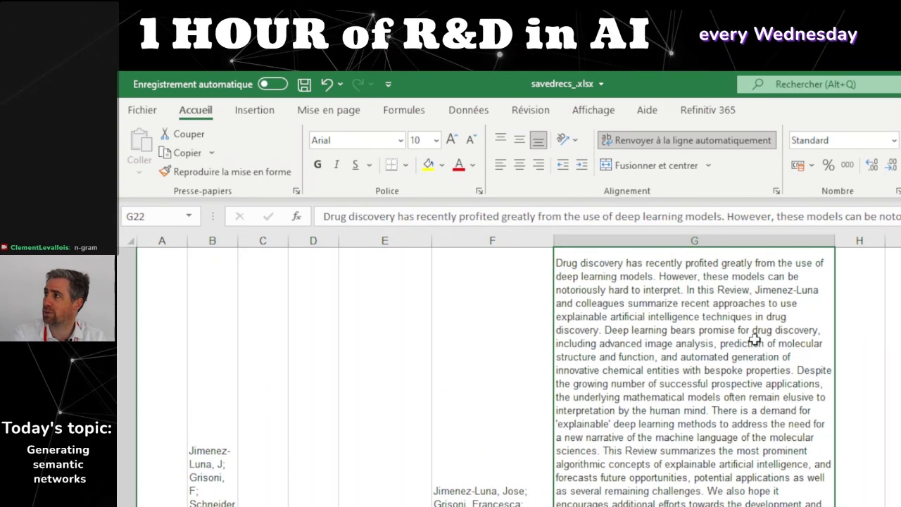
double_click(736, 308)
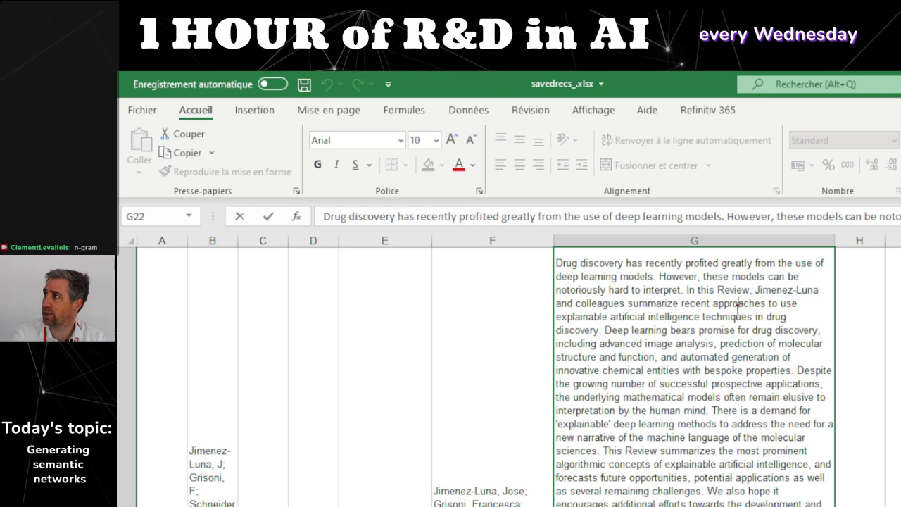
triple_click(737, 308)
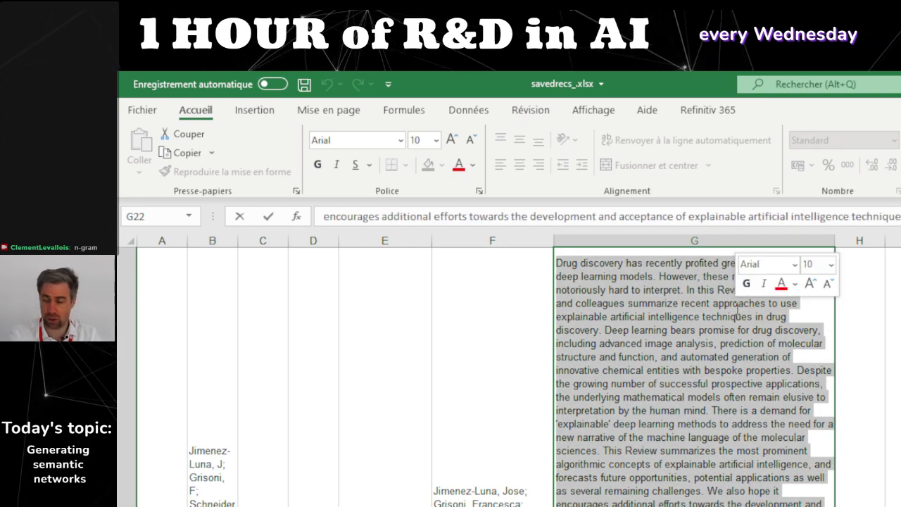
Copy the drug discovery abstract into a new Notepad++ document, enlarge the text and remove the stray 0 at its end
key("ctrl+c")
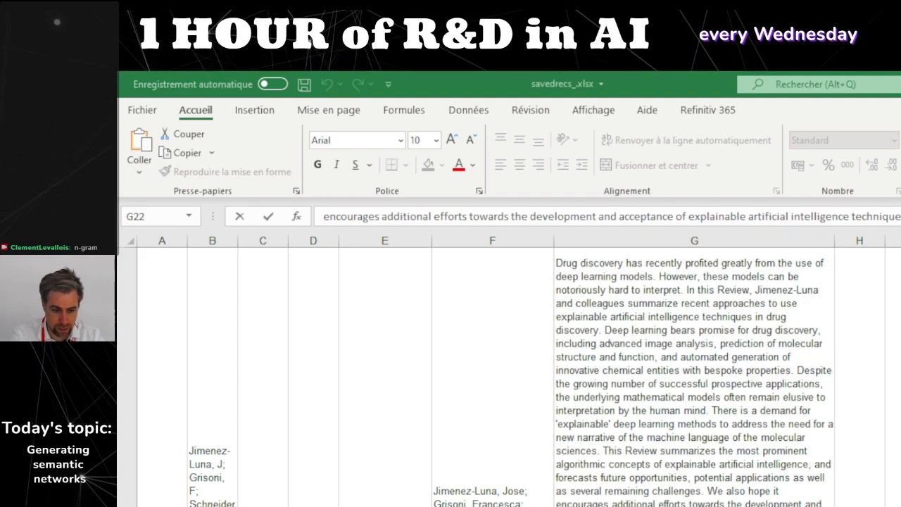
key("alt+Tab")
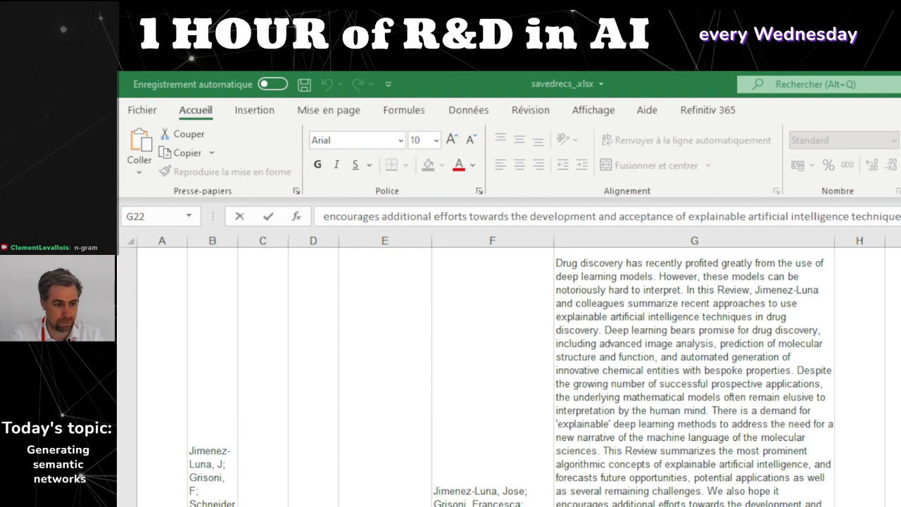
left_click_drag(900, 92, 523, 159)
double_click(524, 159)
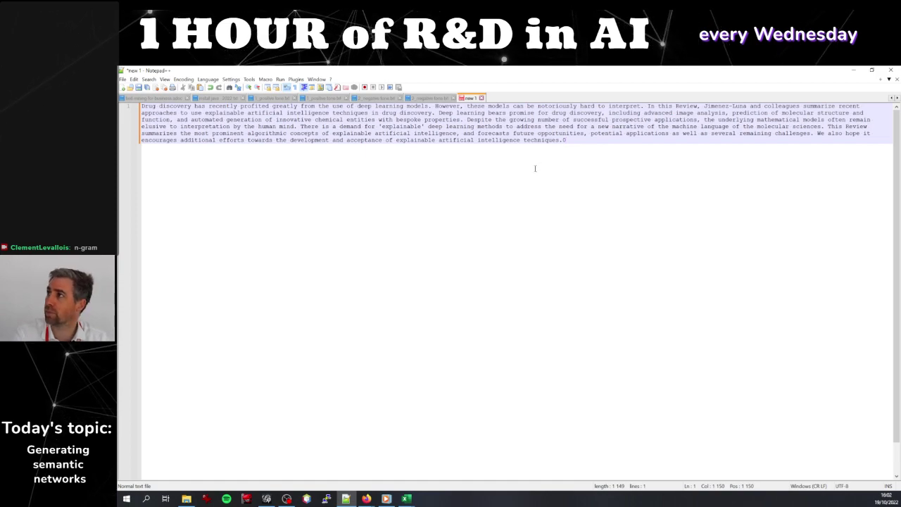
scroll(533, 167, "up", 5)
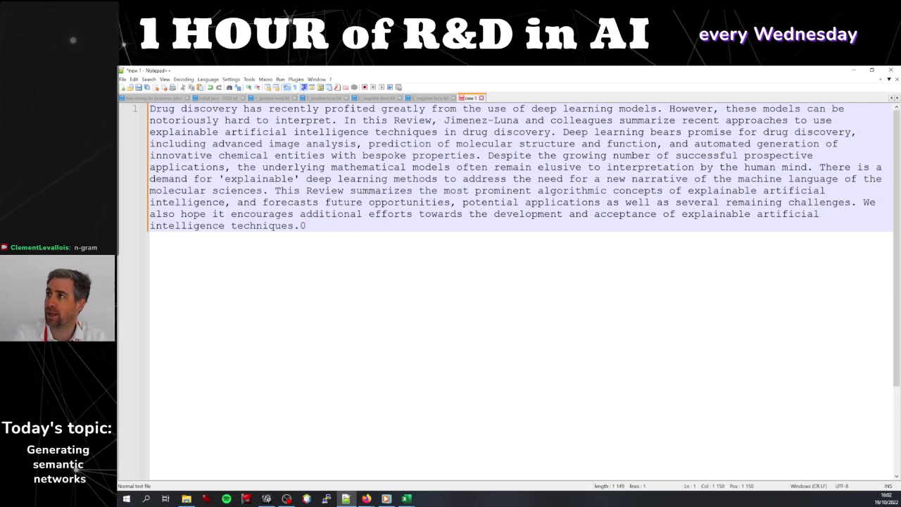
key("BackSpace")
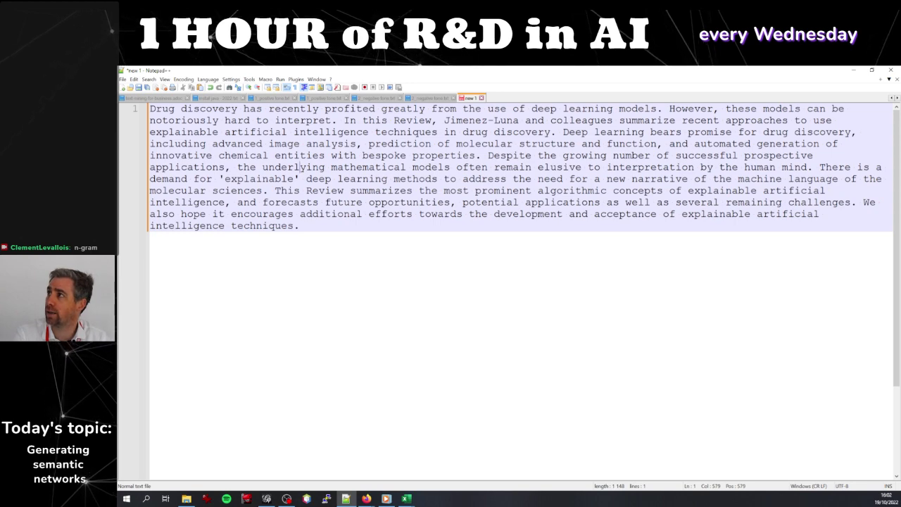
Examine the abstract sentence by sentence by highlighting its opening sentences, and finally the entire text
left_click(287, 499)
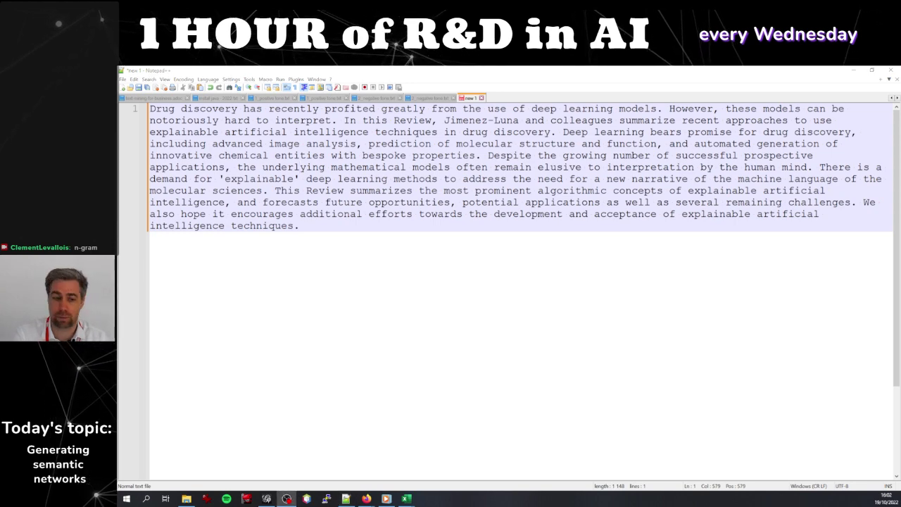
left_click(447, 110)
left_click_drag(661, 110, 149, 109)
left_click_drag(663, 109, 407, 121)
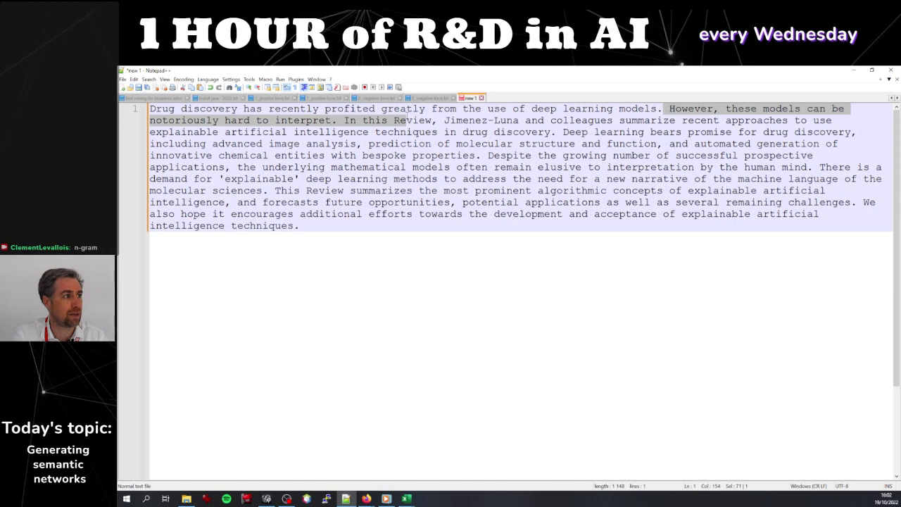
left_click(345, 120)
left_click_drag(344, 120, 558, 132)
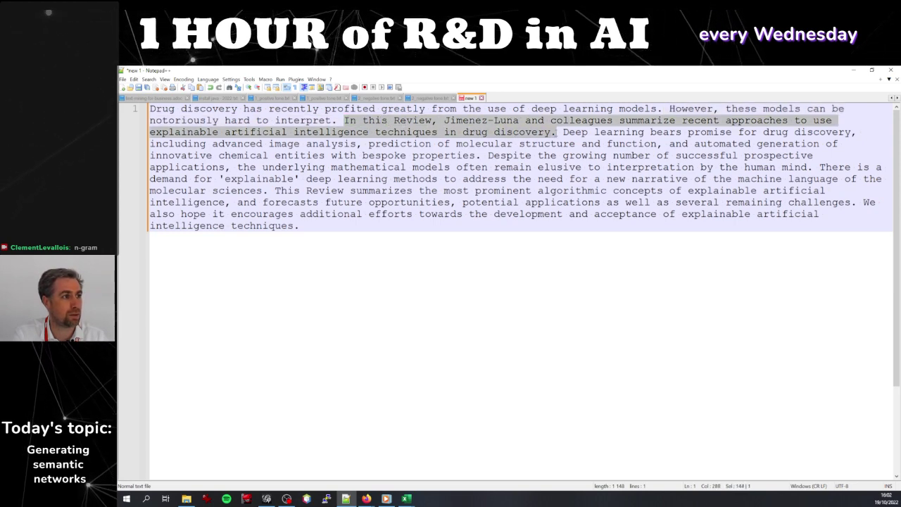
left_click(557, 133)
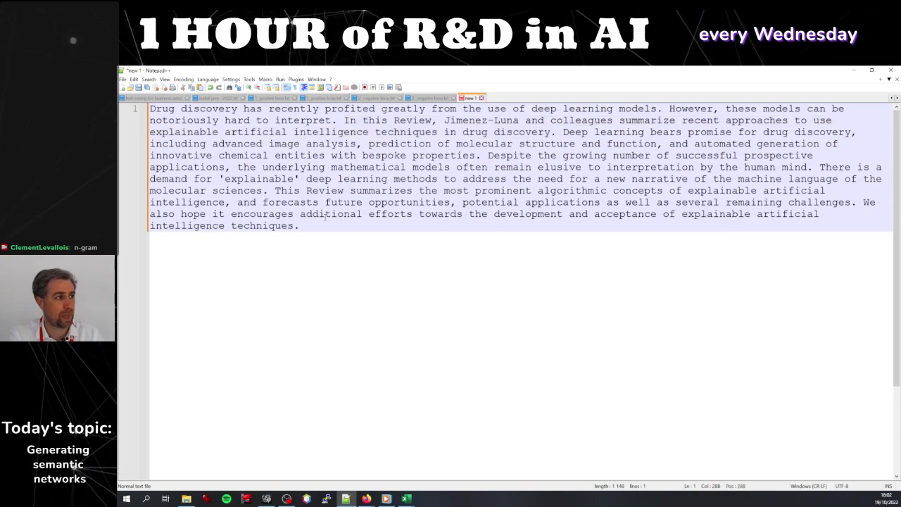
left_click_drag(316, 227, 143, 109)
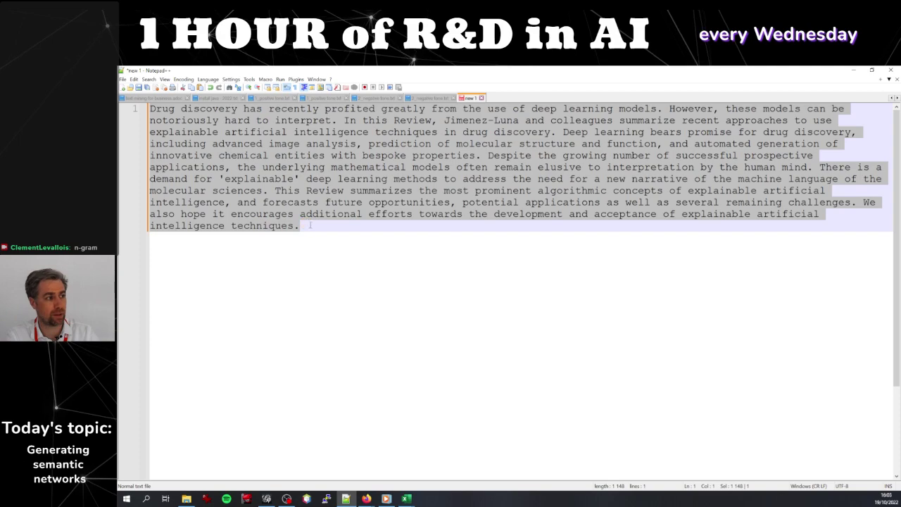
left_click_drag(310, 225, 140, 98)
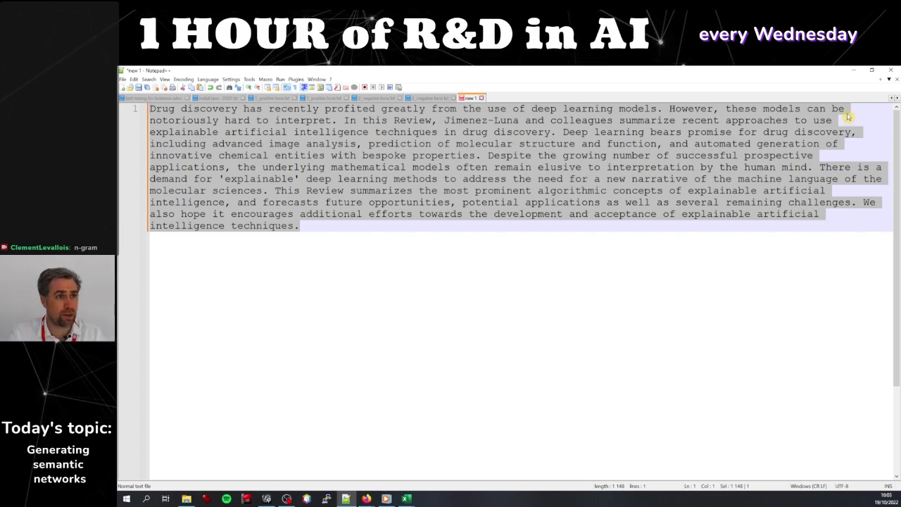
Switch to the browser, minimizing the text editor and both workbooks, and reload the Nocode functions semantic graph tool page
left_click(852, 72)
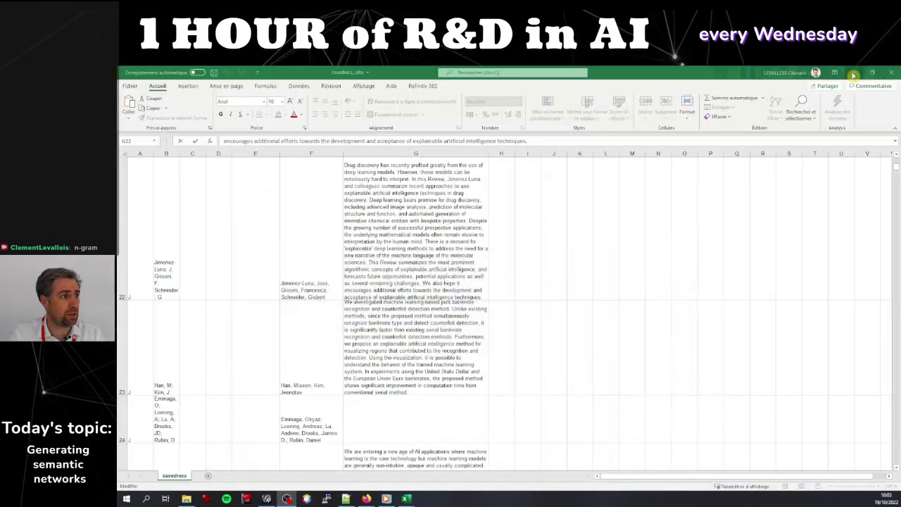
left_click(852, 72)
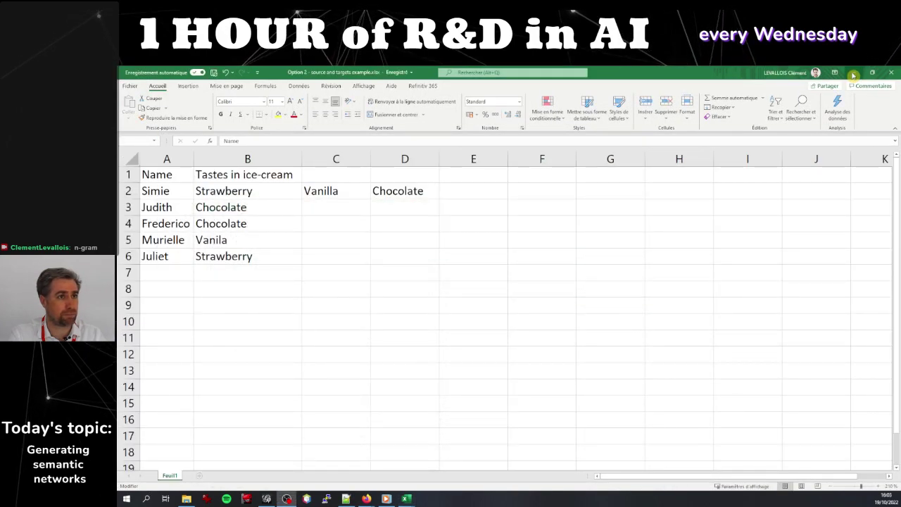
left_click(853, 74)
left_click(162, 75)
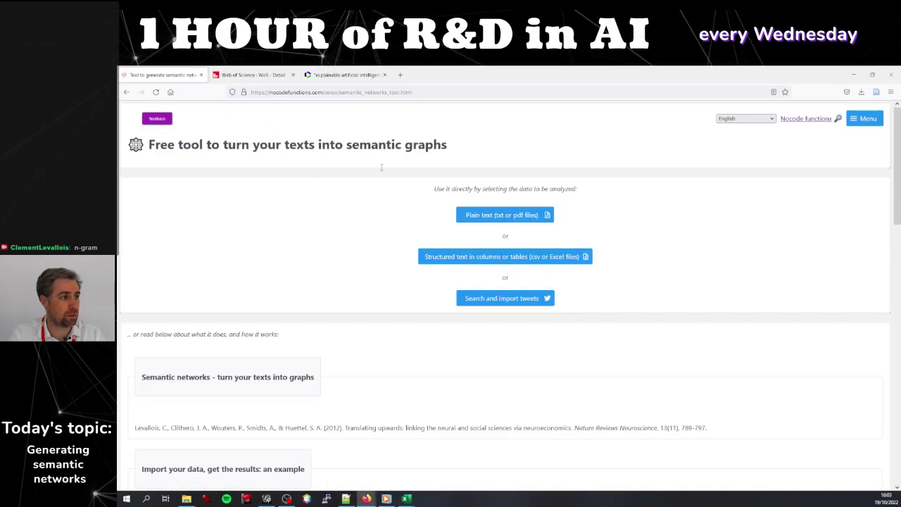
left_click(860, 124)
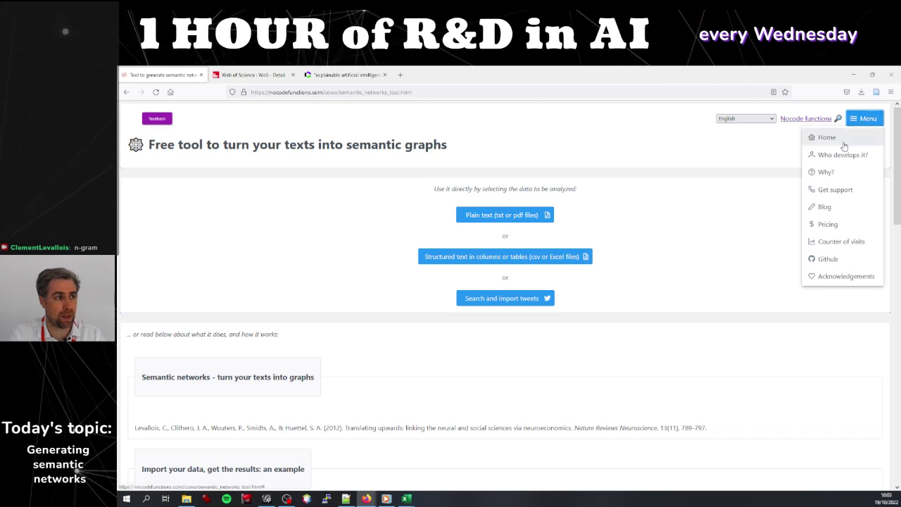
left_click(732, 209)
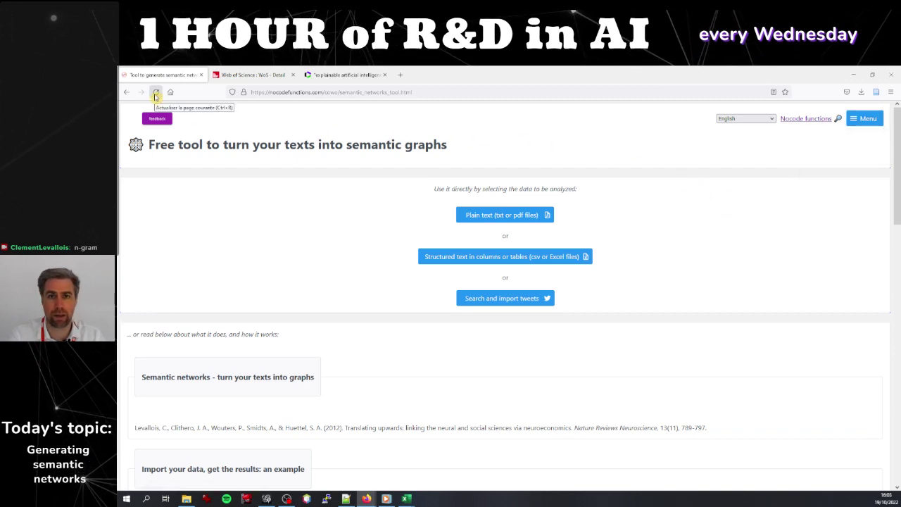
left_click(155, 94)
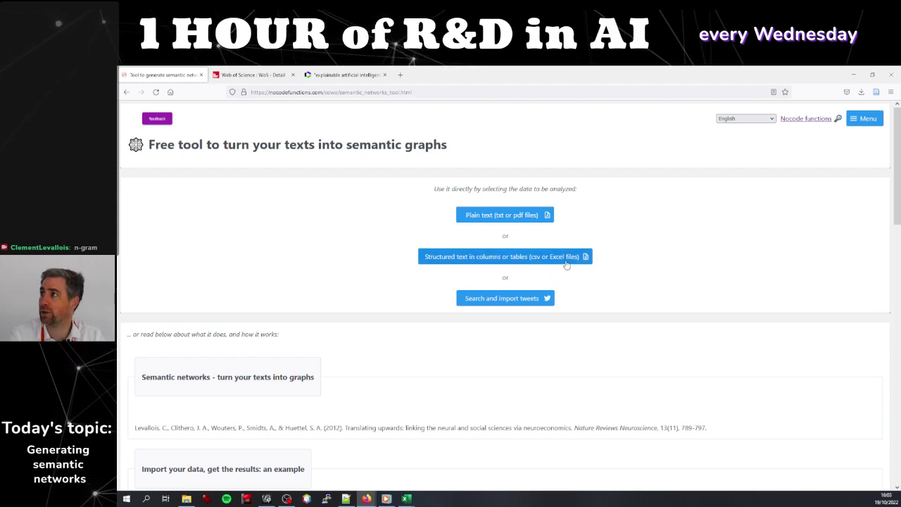
Upload savedrecs_.xlsx as a structured text dataset for the semantic network tool and read its data
left_click(560, 257)
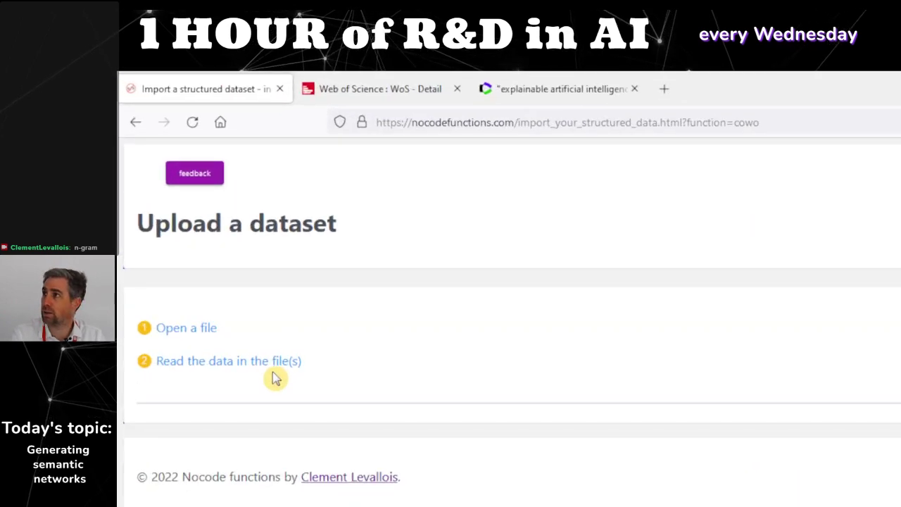
left_click(167, 331)
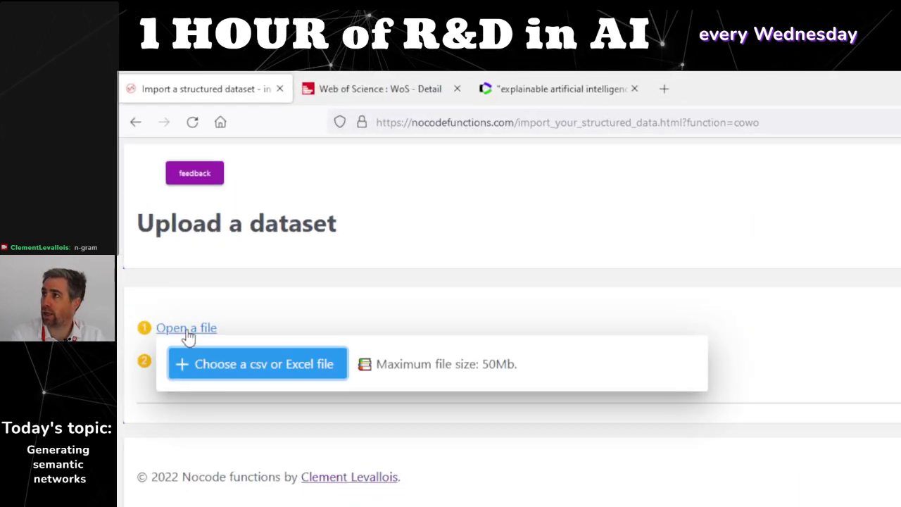
left_click(221, 362)
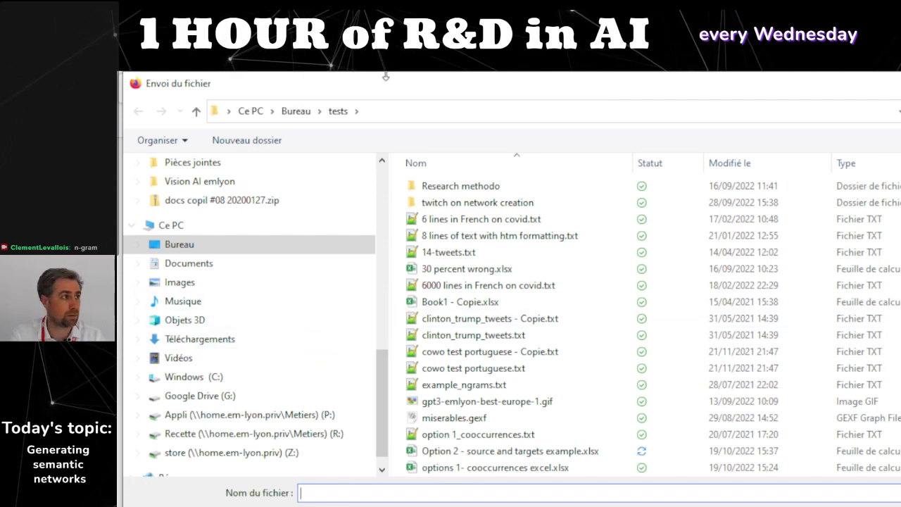
key("Escape")
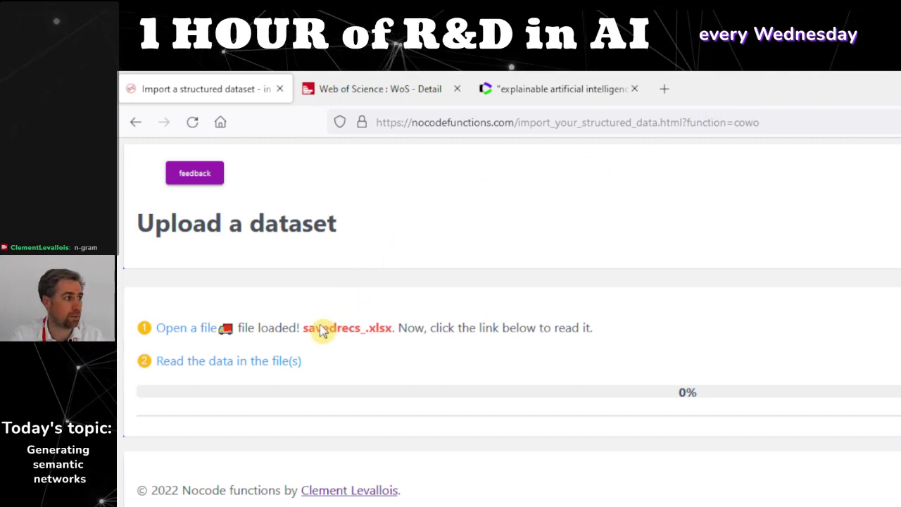
left_click(245, 366)
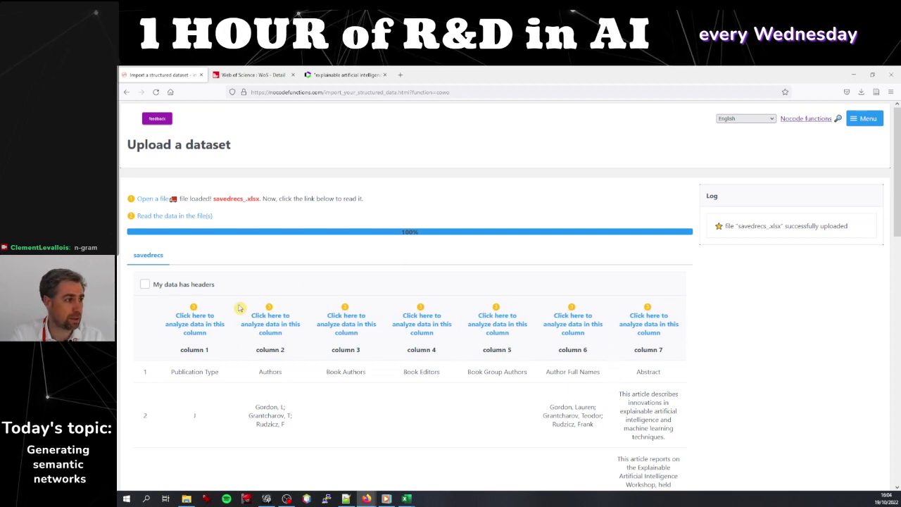
Mark the dataset as having headers and choose the Abstract column for the analysis
left_click(145, 284)
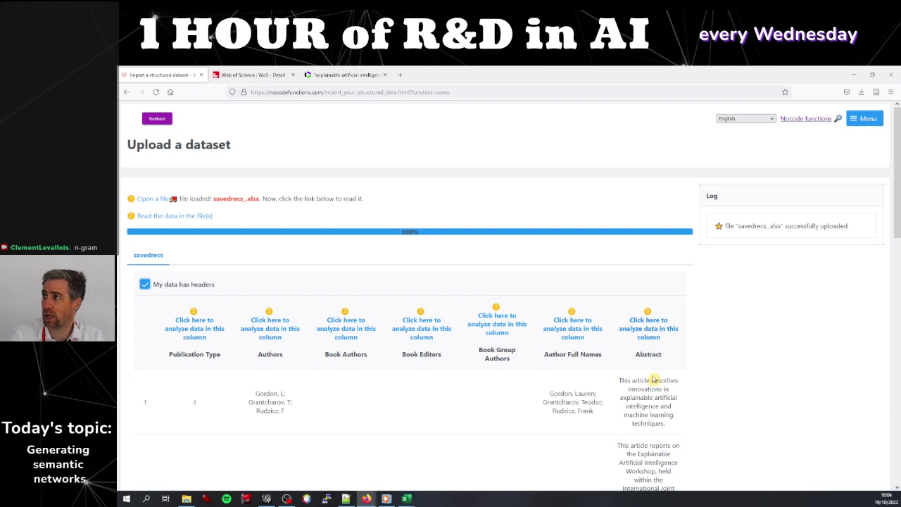
left_click(650, 337)
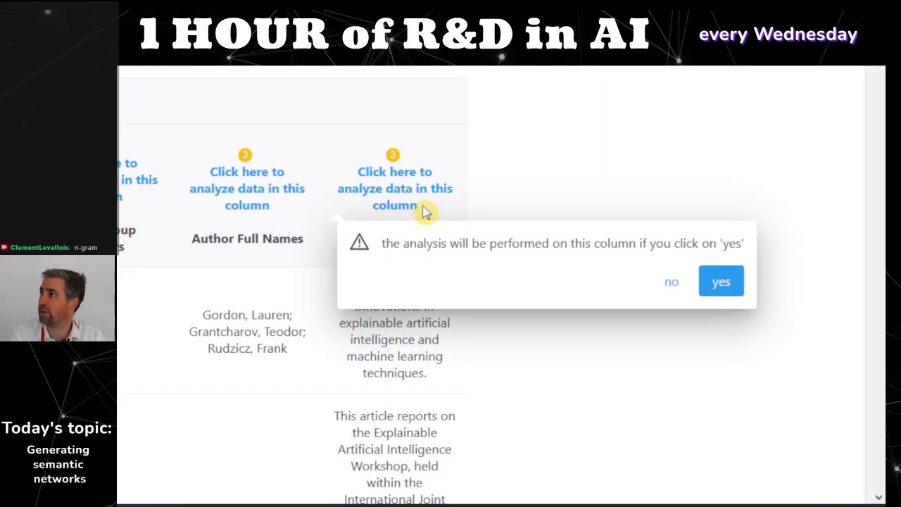
left_click(723, 281)
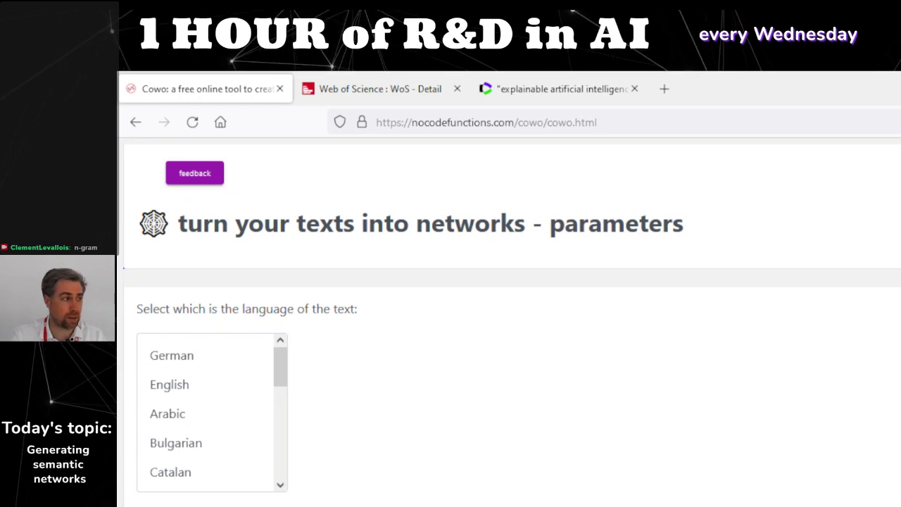
Set the text language to English and expand the additional parameters to review the word length and stopword options
left_click(216, 386)
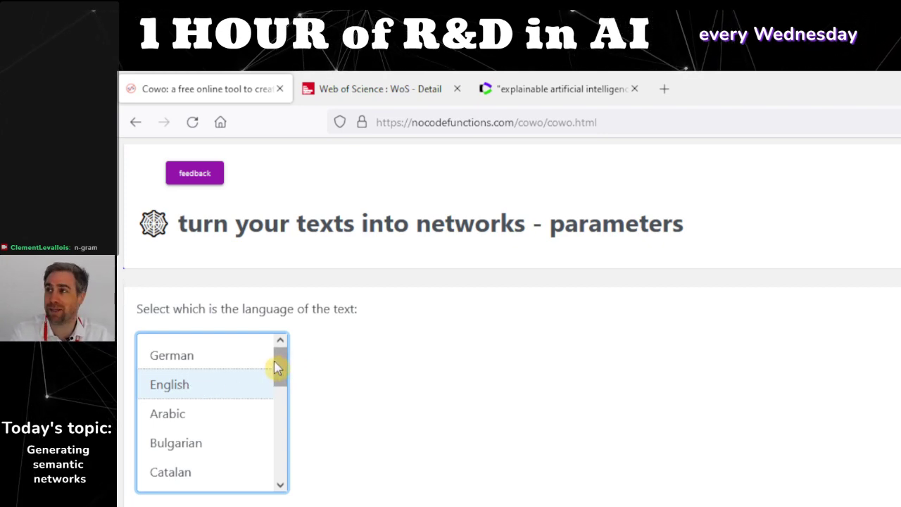
mouse_move(276, 368)
left_mouse_down()
mouse_move(249, 500)
mouse_move(275, 365)
left_mouse_up()
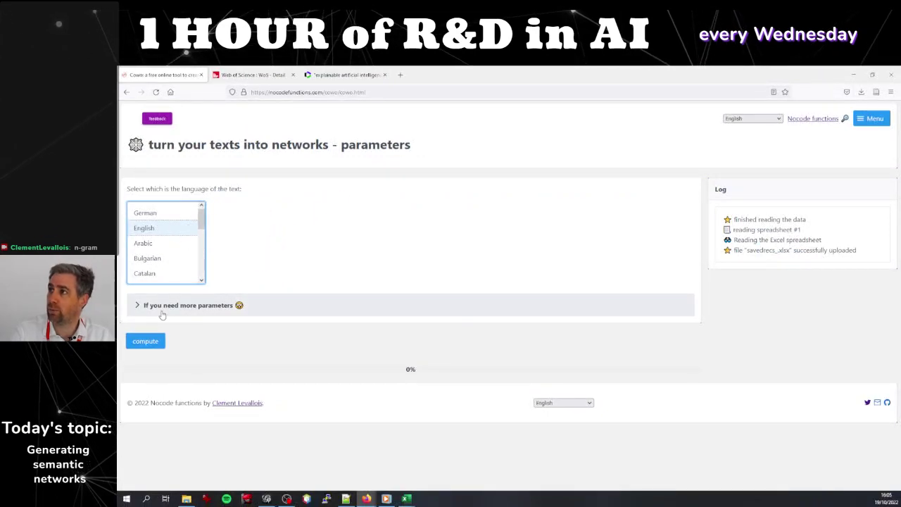
left_click(133, 309)
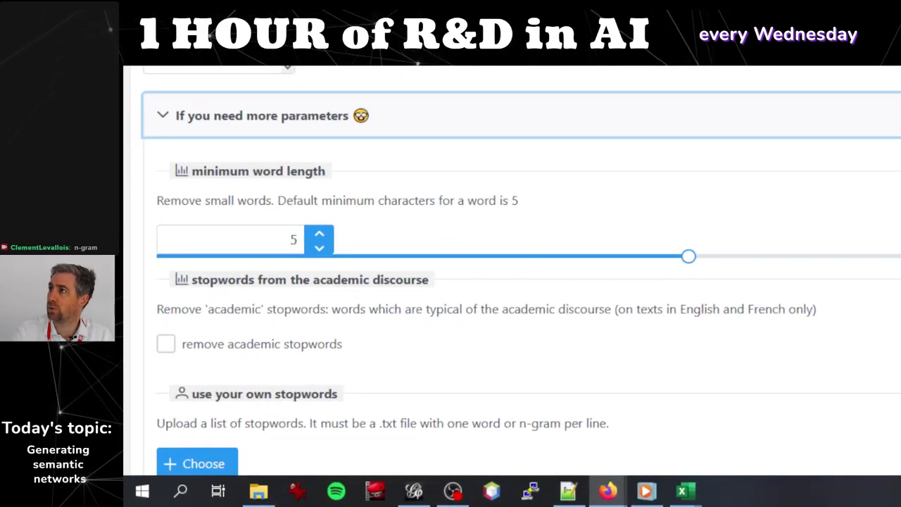
scroll(539, 274, "down", 2)
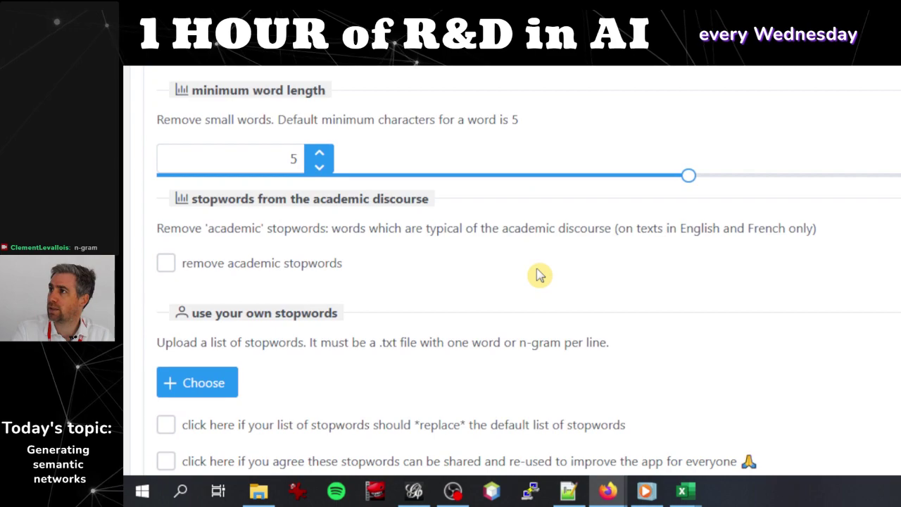
scroll(539, 275, "down", 5)
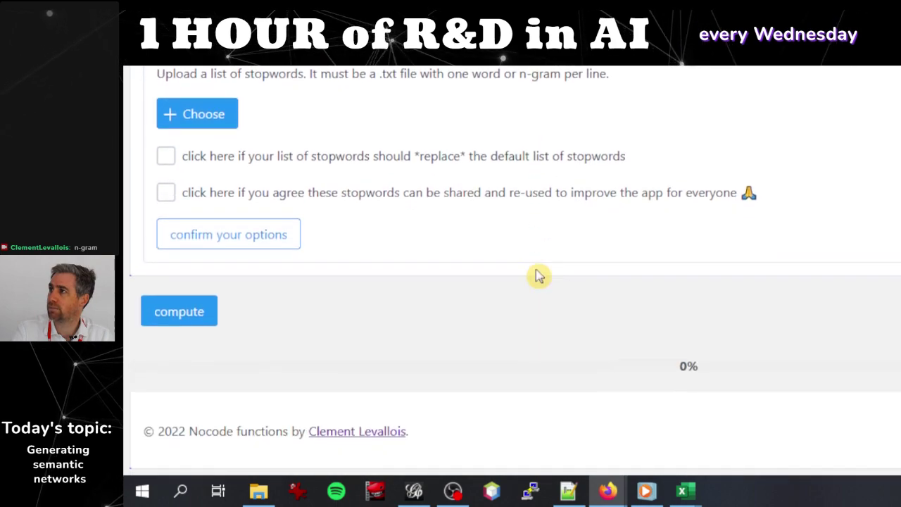
scroll(539, 275, "up", 6)
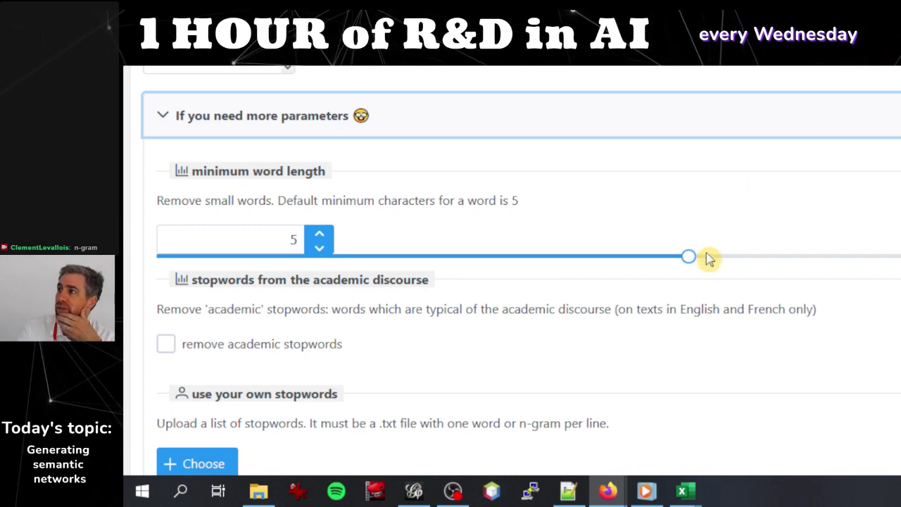
Set the minimum word length to 4 and enable the removal of academic stopwords
left_click(320, 250)
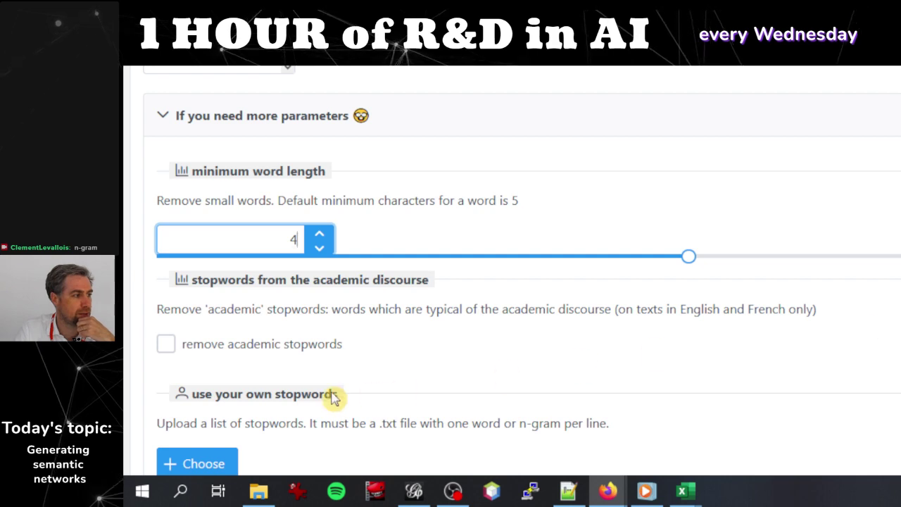
left_click(168, 355)
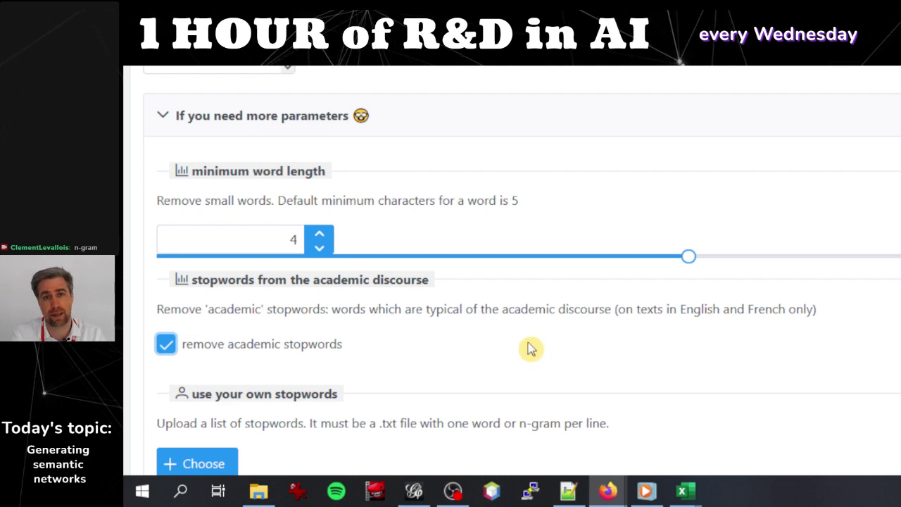
scroll(619, 260, "down", 5)
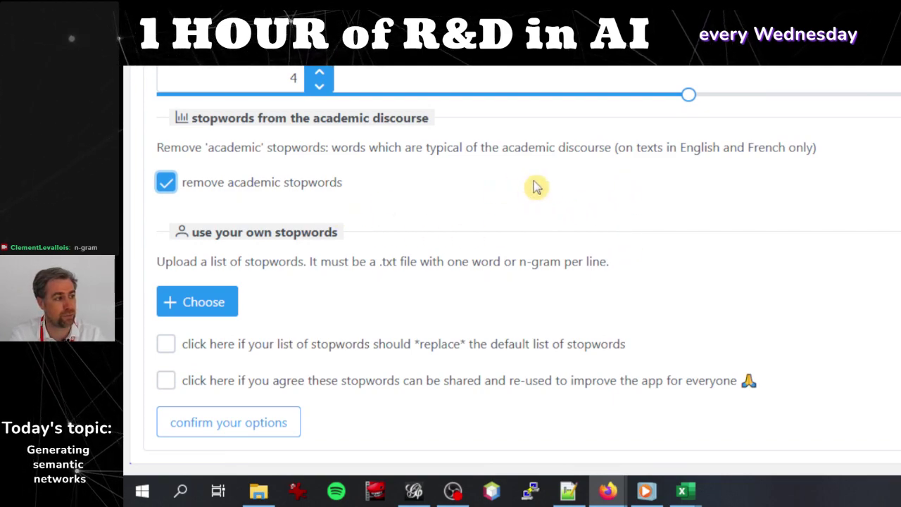
scroll(539, 180, "down", 2)
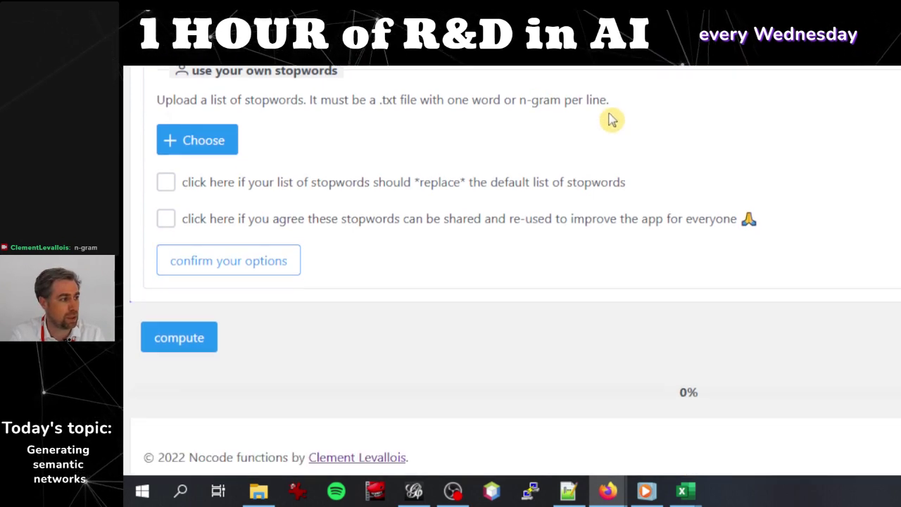
Confirm the text options without adding custom stopwords and compute the semantic network
scroll(606, 120, "down", 2)
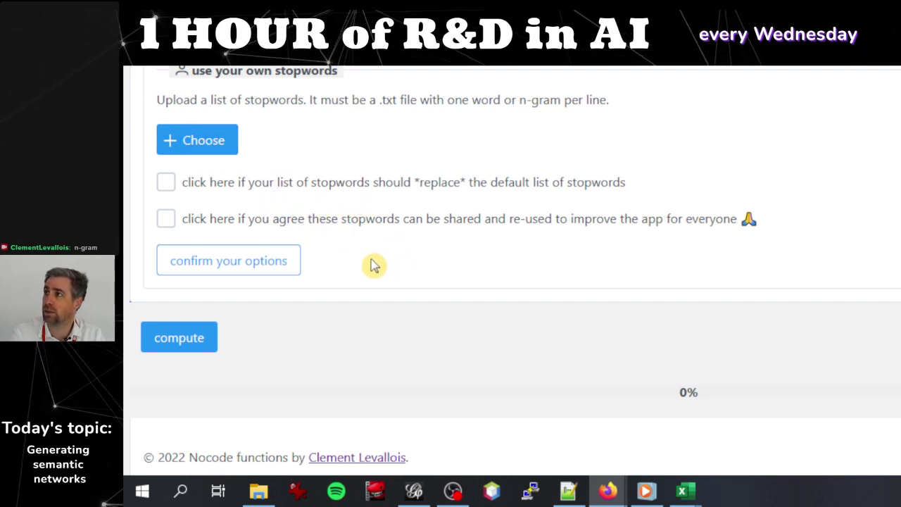
left_click(257, 275)
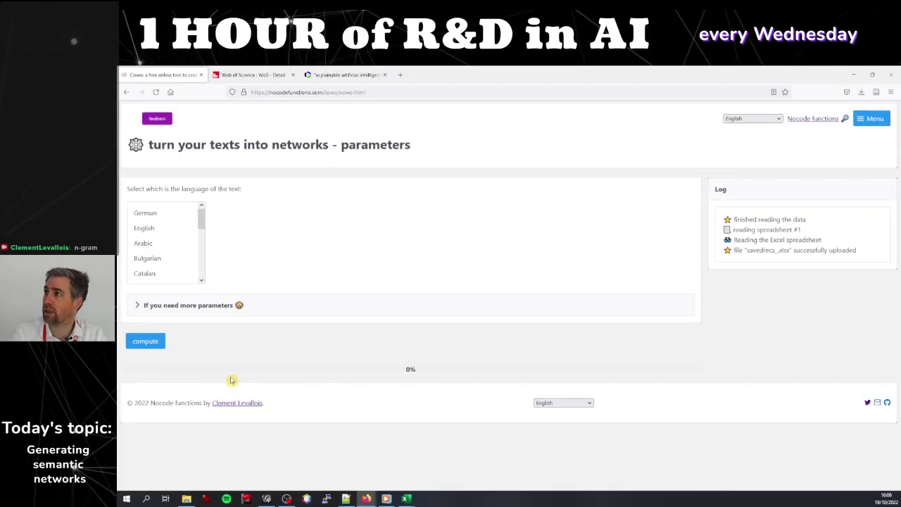
left_click(157, 341)
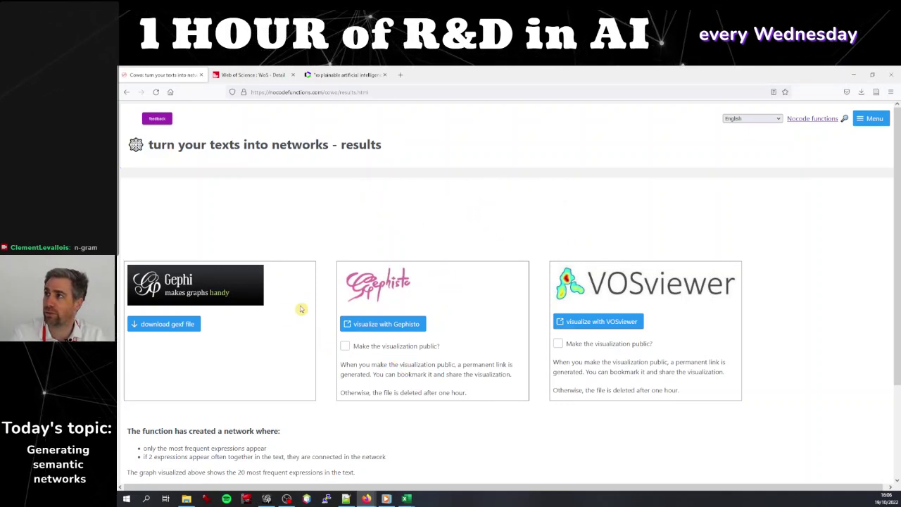
Download the network's GEXF file to the Téléchargements folder as results_coword.gexf
left_click(175, 328)
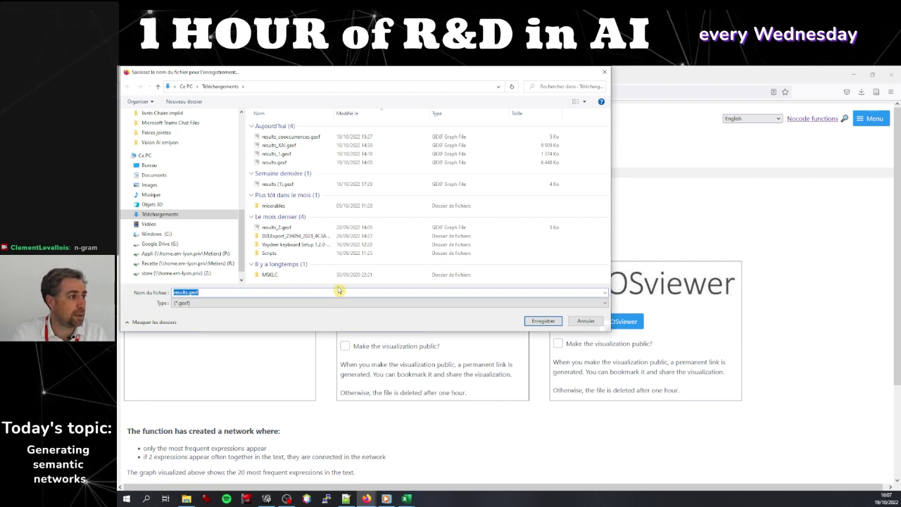
left_click(187, 293)
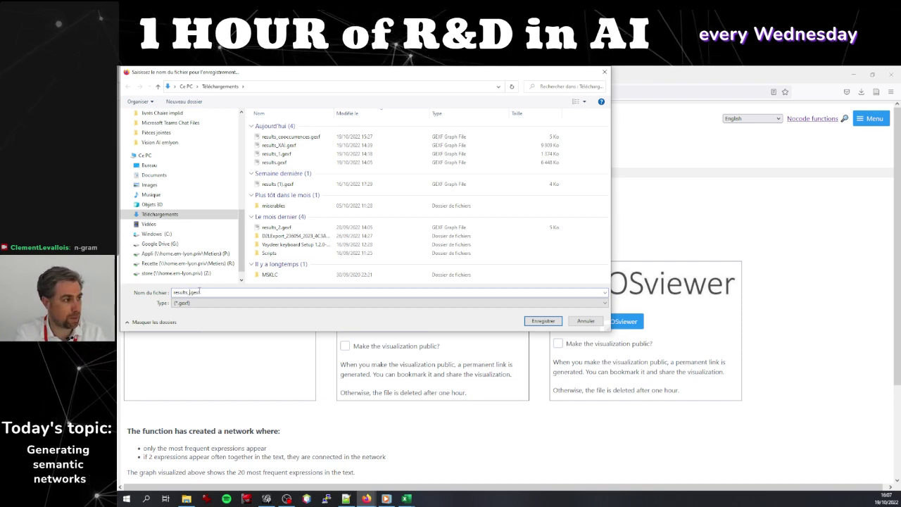
type("_coword")
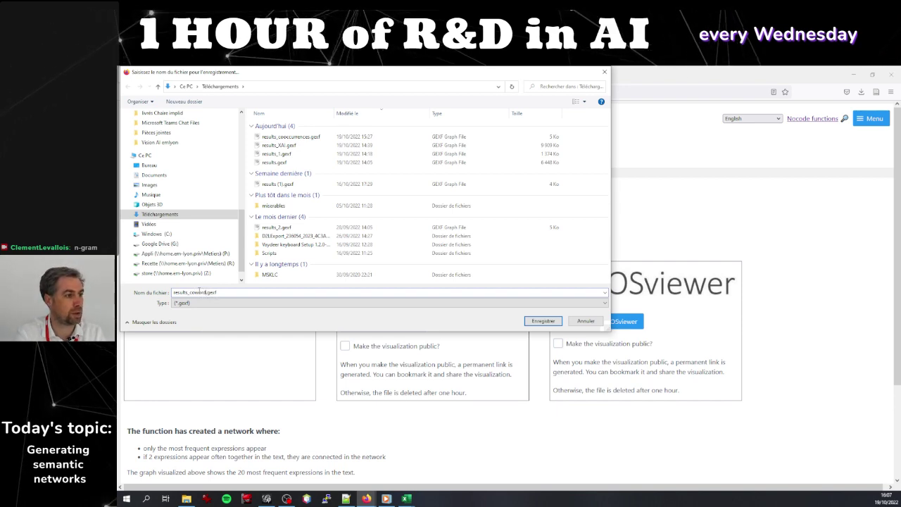
key("Return")
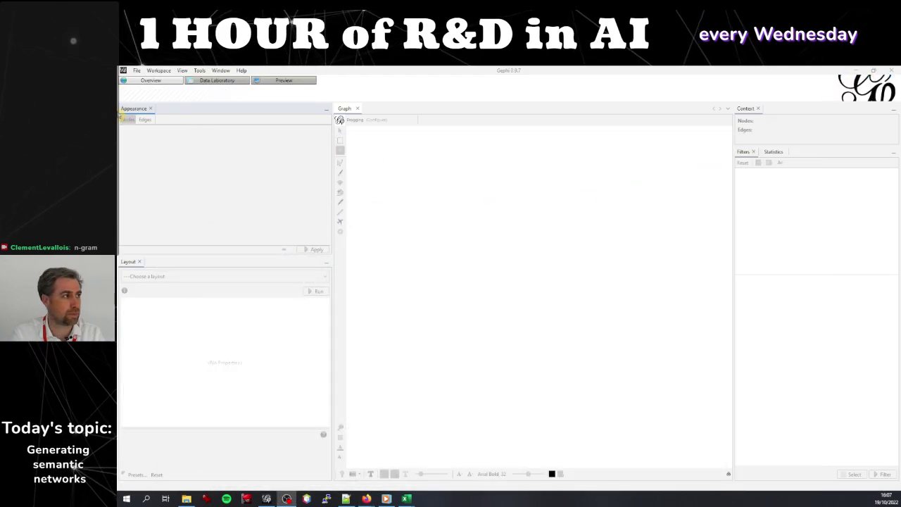
In Gephi, open results_coword.gexf as an undirected graph in a new workspace
left_click(137, 70)
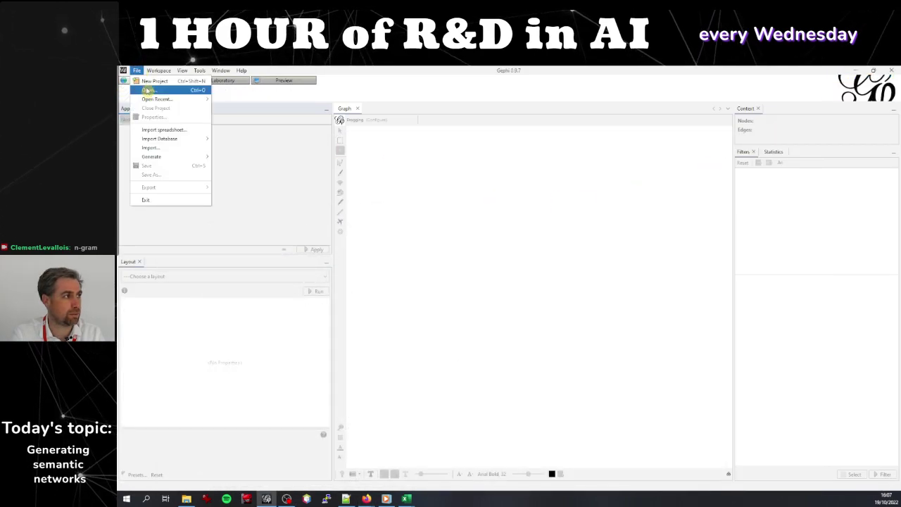
left_click(147, 90)
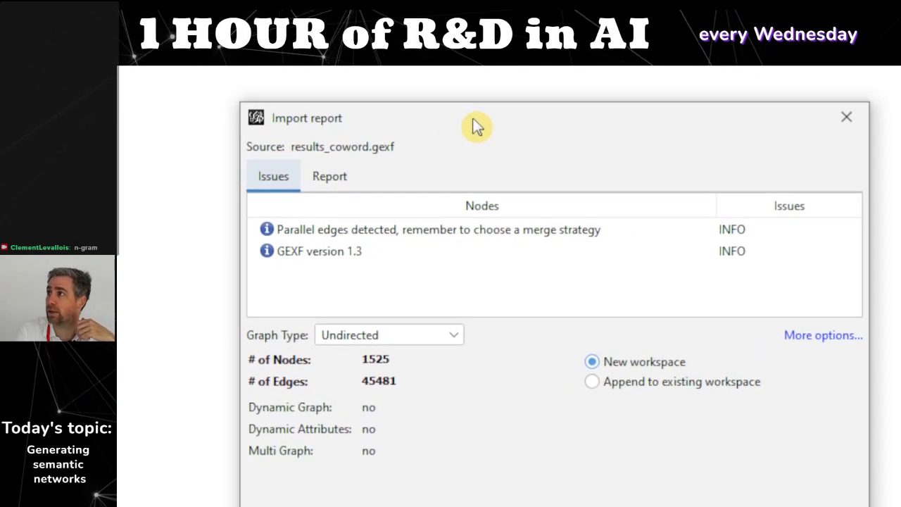
left_click_drag(475, 126, 456, 65)
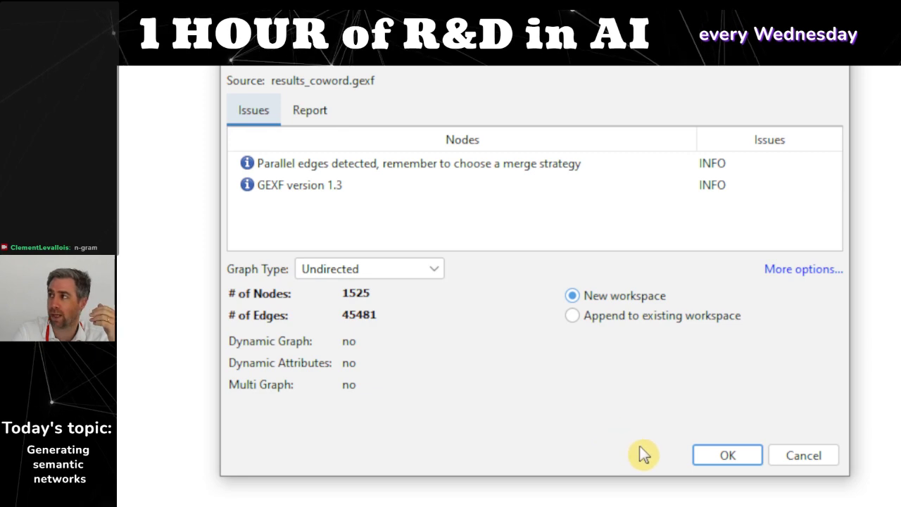
left_click(728, 455)
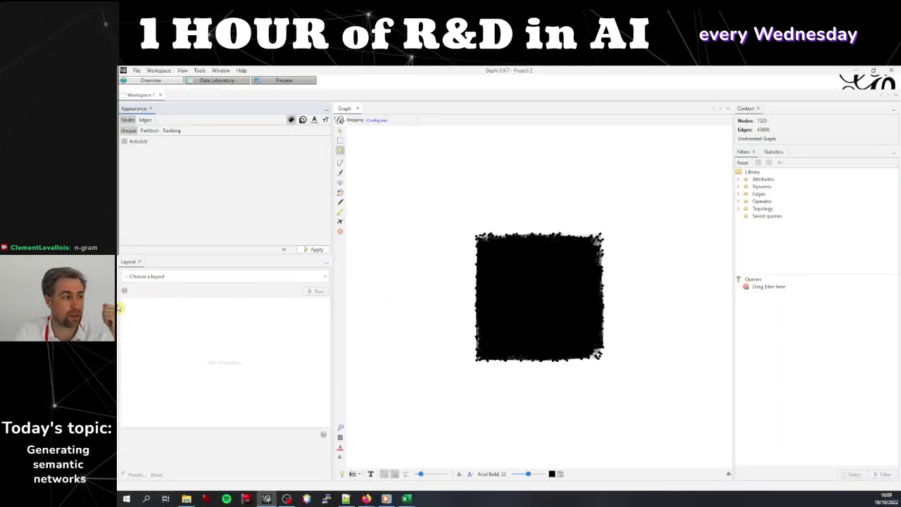
Run the ForceAtlas 2 layout until the graph spreads out, stop it, and turn on the node labels
left_click(237, 283)
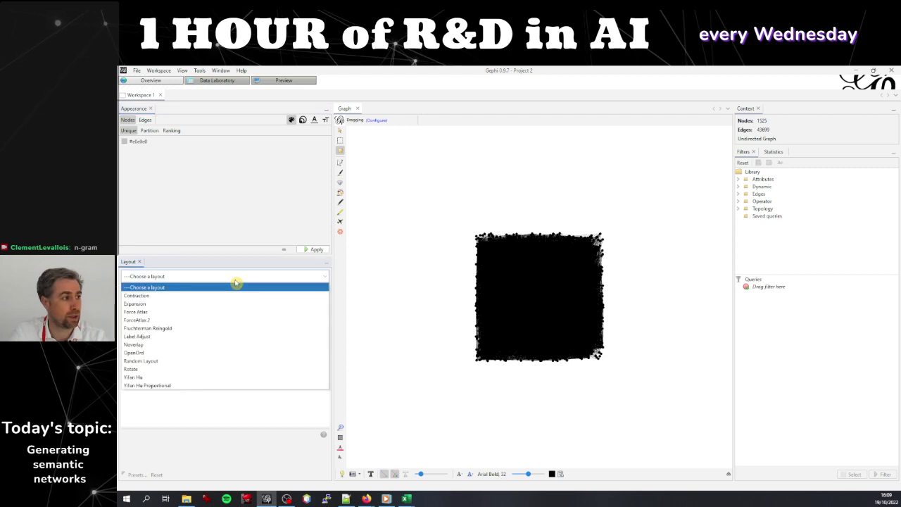
left_click(245, 321)
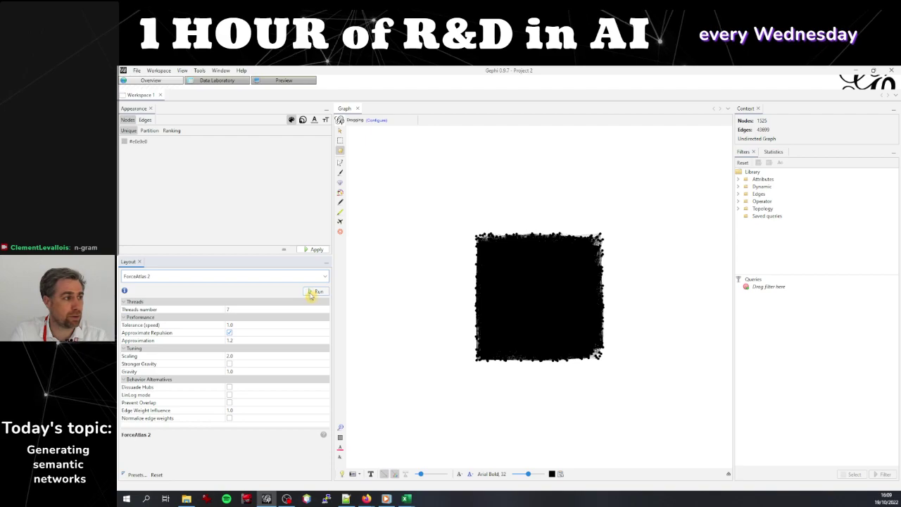
left_click(313, 293)
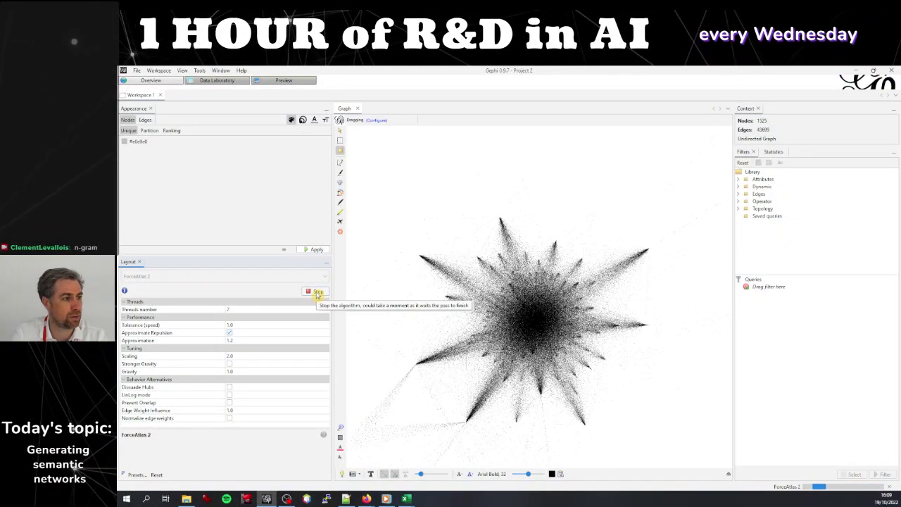
left_click(317, 292)
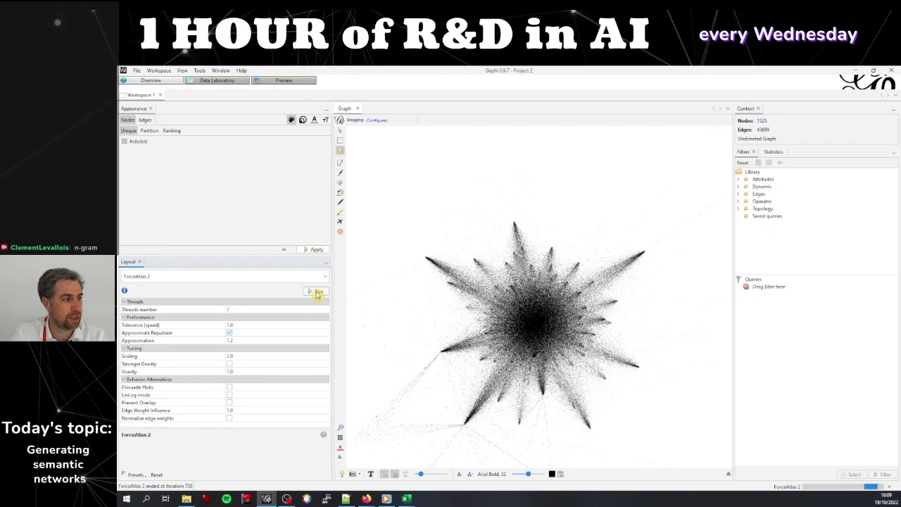
left_click(428, 330)
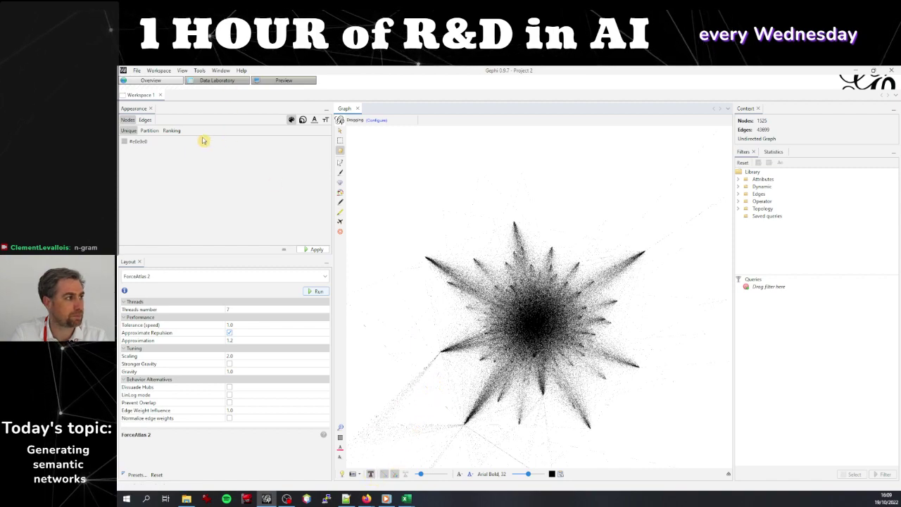
left_click(173, 131)
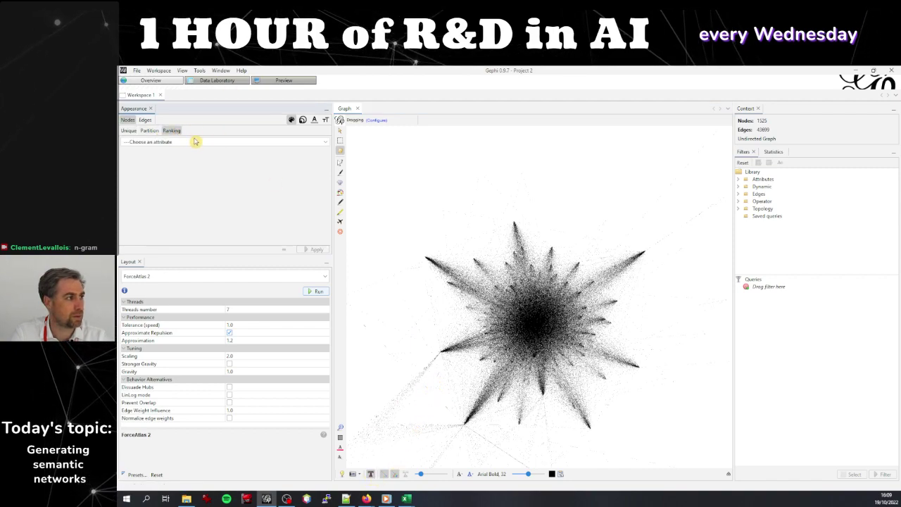
left_click(199, 144)
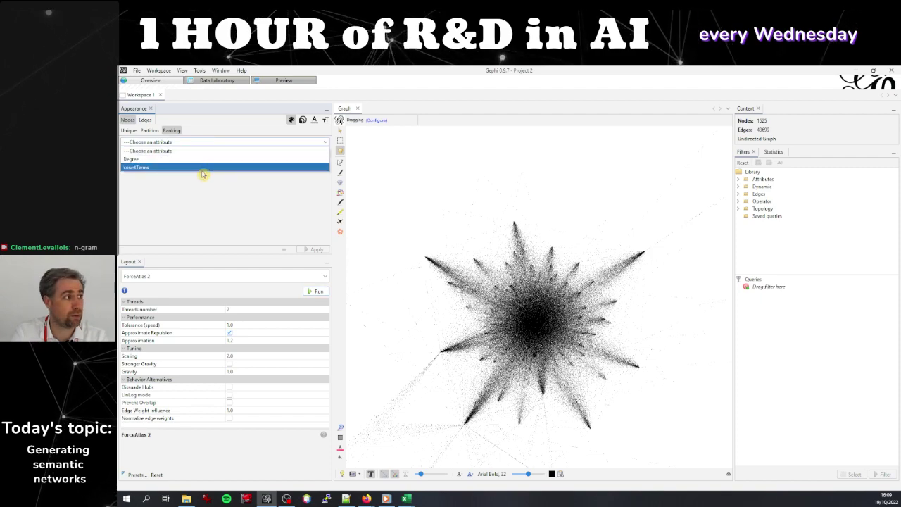
left_click(202, 169)
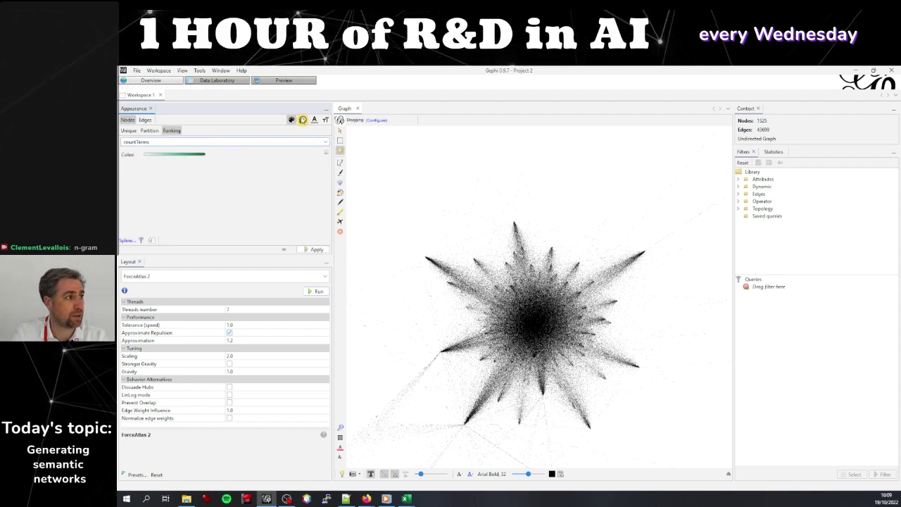
Rank the node sizes by countTerms with a minimum of 1 and a maximum of 40, and apply the ranking
left_click(303, 120)
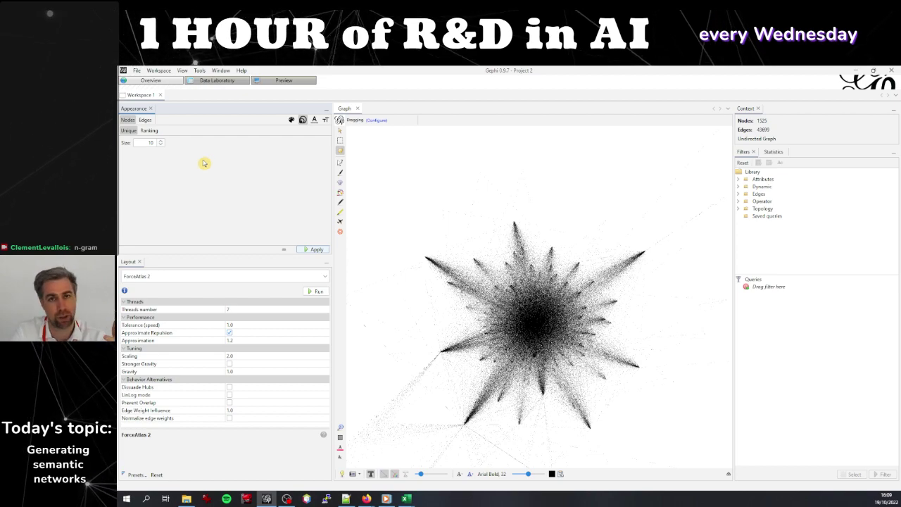
left_click(157, 131)
left_click(164, 142)
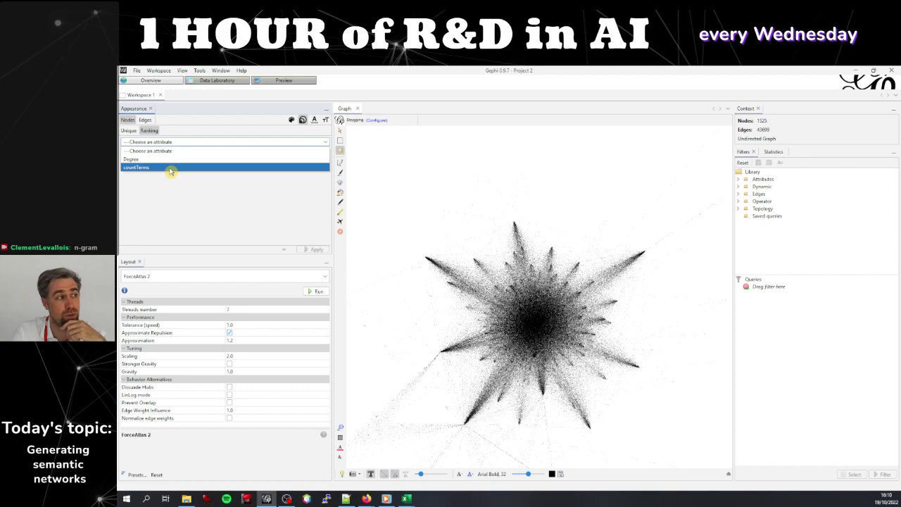
left_click(172, 169)
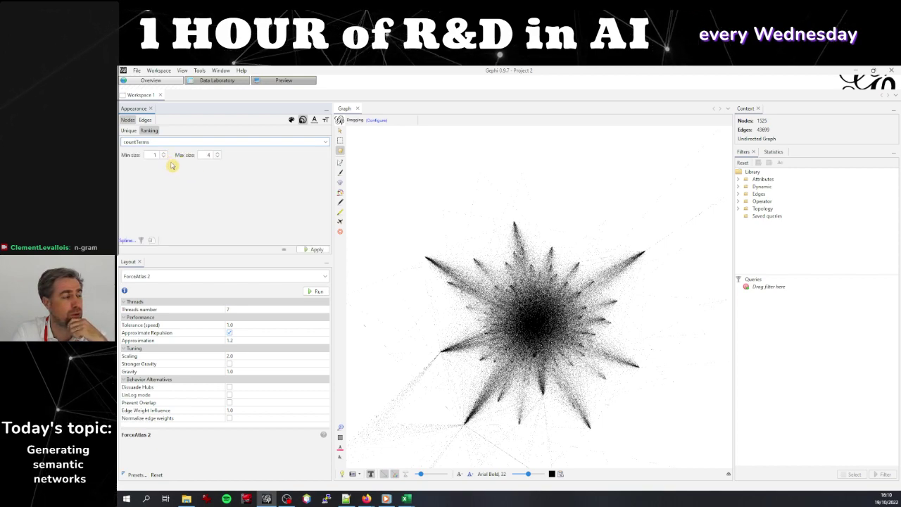
double_click(208, 155)
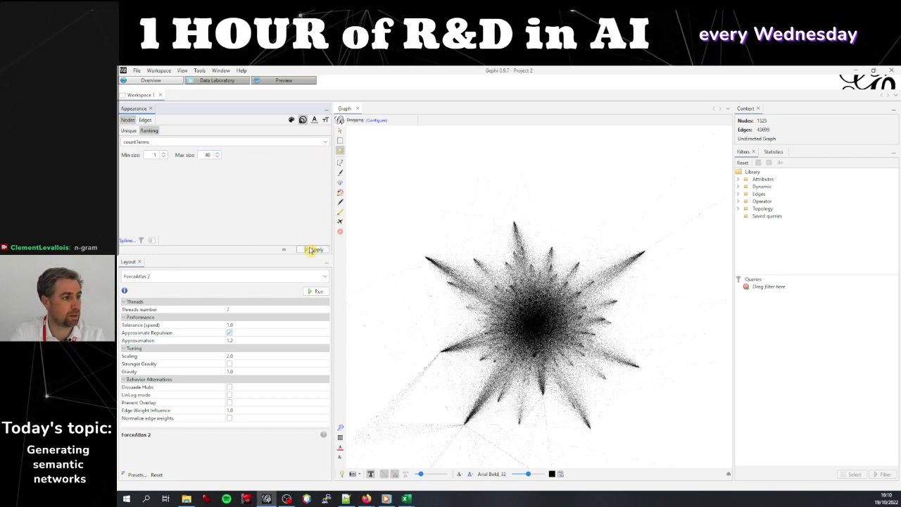
left_click(408, 473)
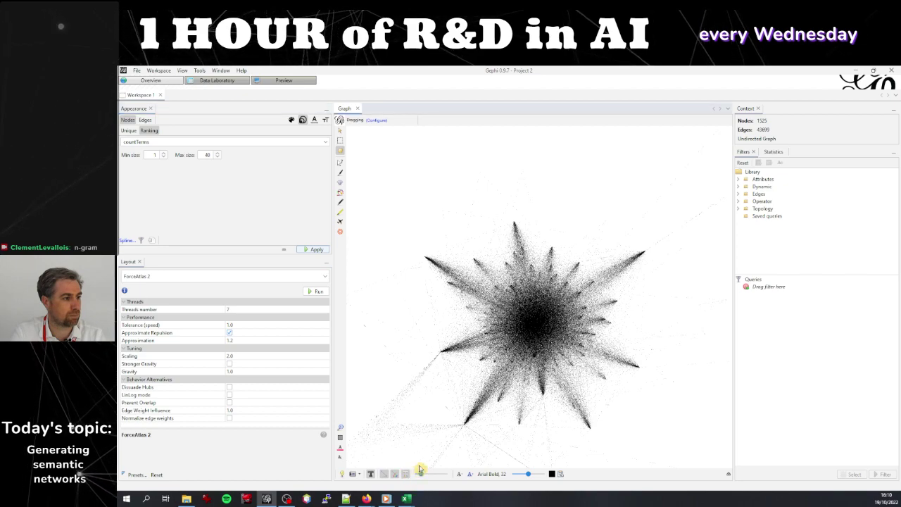
scroll(473, 390, "up", 6)
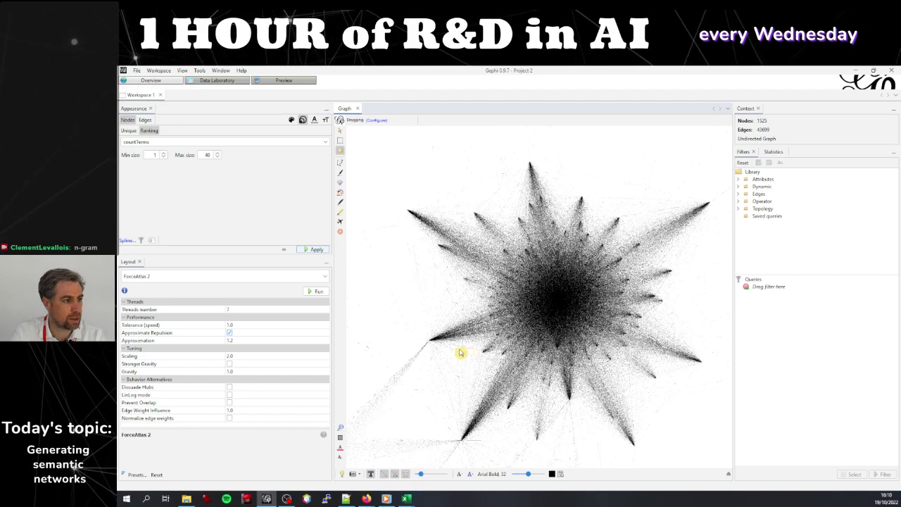
scroll(419, 352, "up", 2)
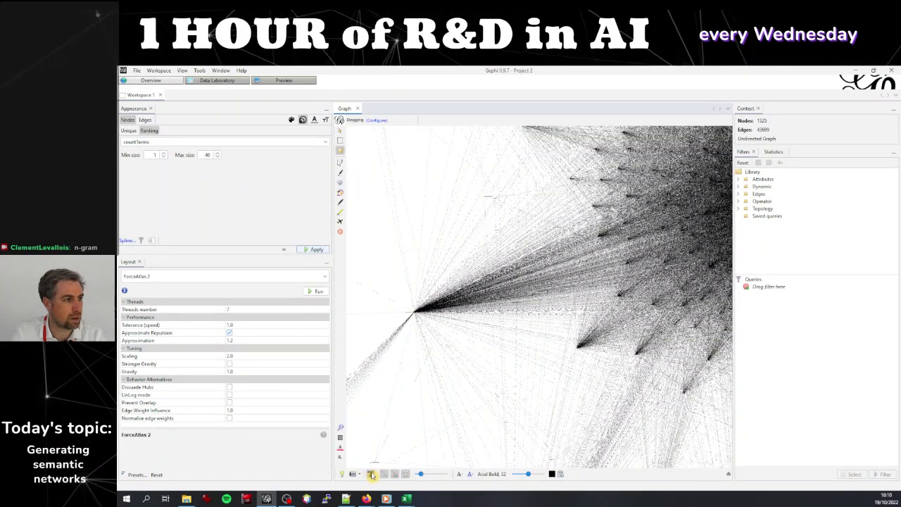
left_click(315, 252)
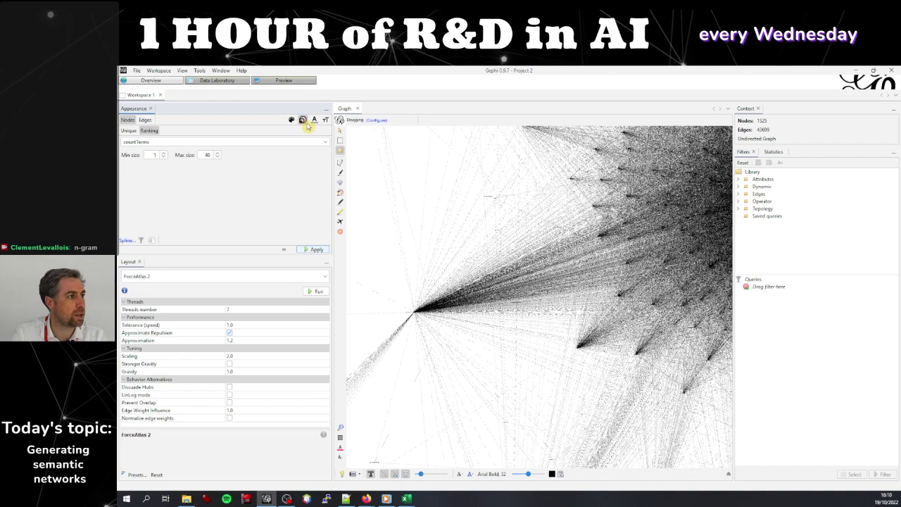
Set the label size mode to Node size and reapply the node size ranking
scroll(556, 391, "down", 5)
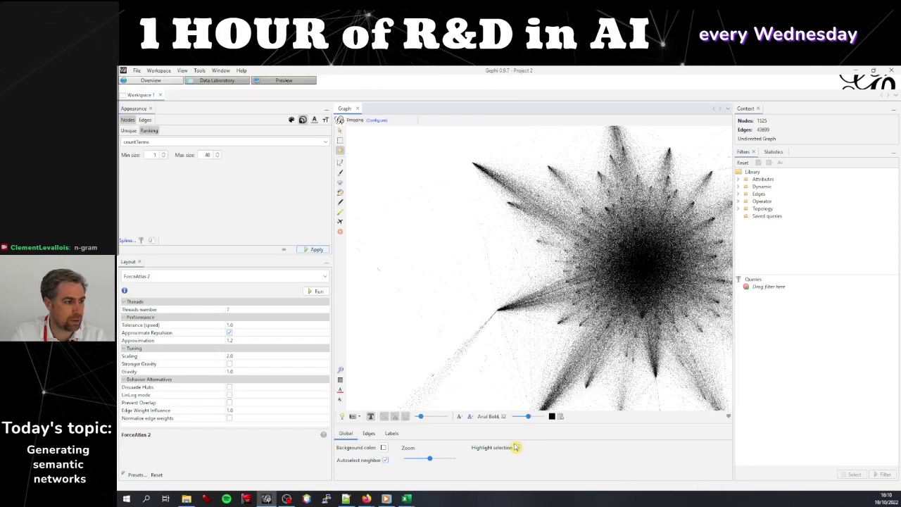
left_click(391, 433)
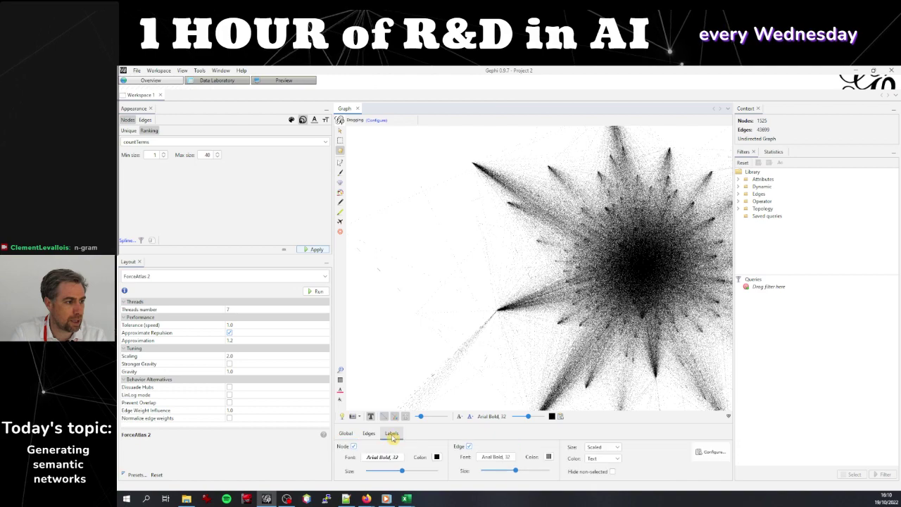
left_click(618, 450)
left_click(614, 467)
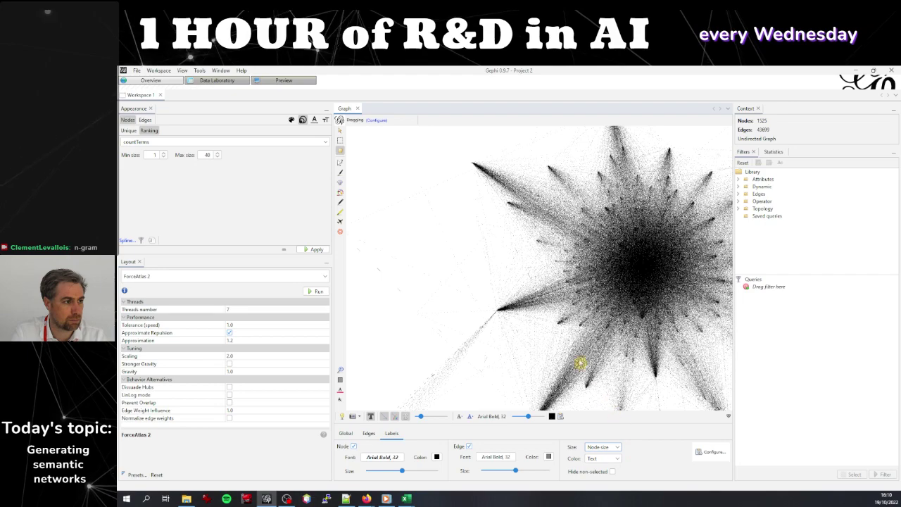
scroll(493, 305, "up", 5)
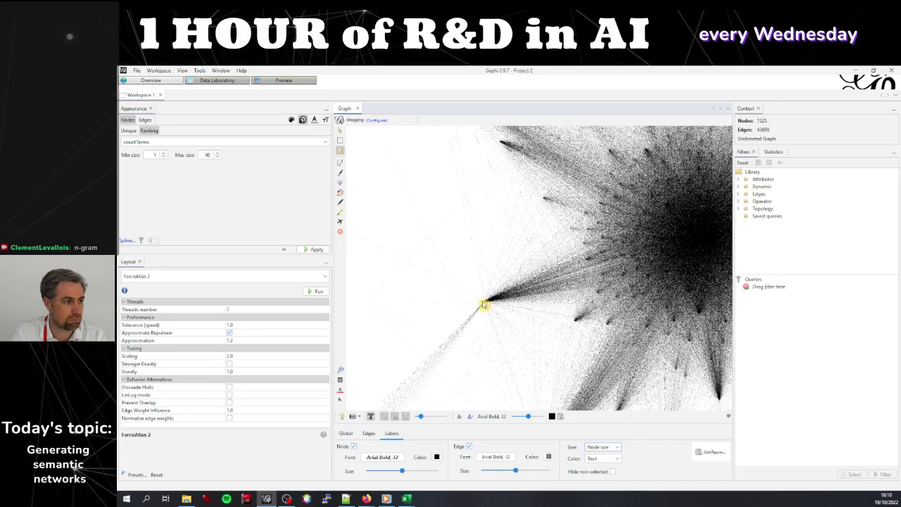
scroll(478, 308, "up", 2)
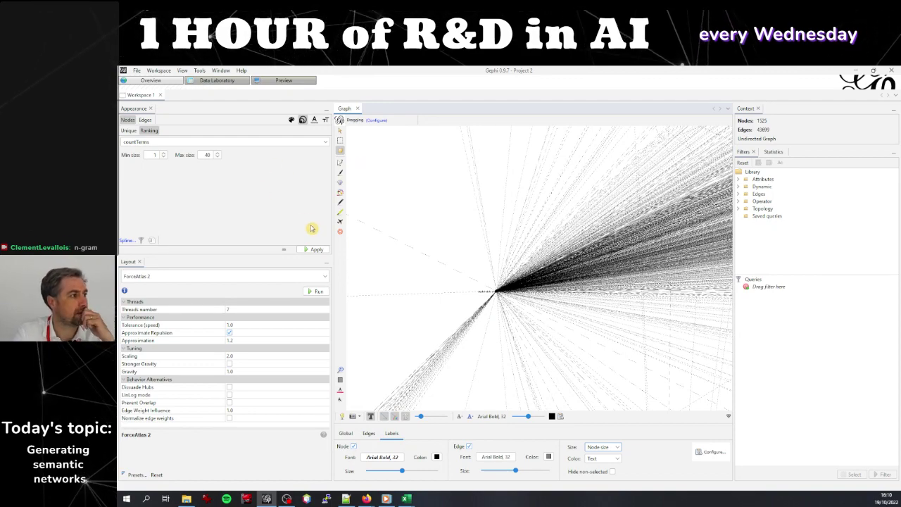
left_click(317, 250)
scroll(620, 273, "down", 5)
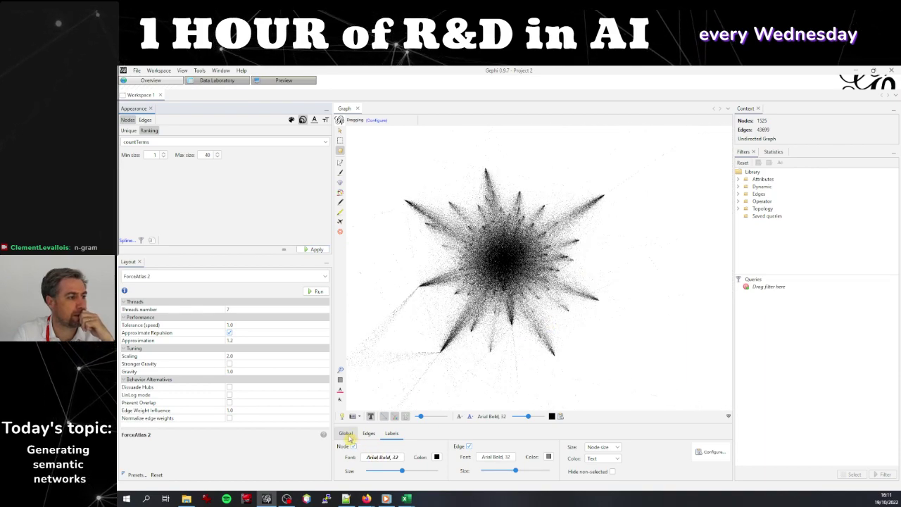
Try a black background for the graph, then restore the white one
left_click(342, 416)
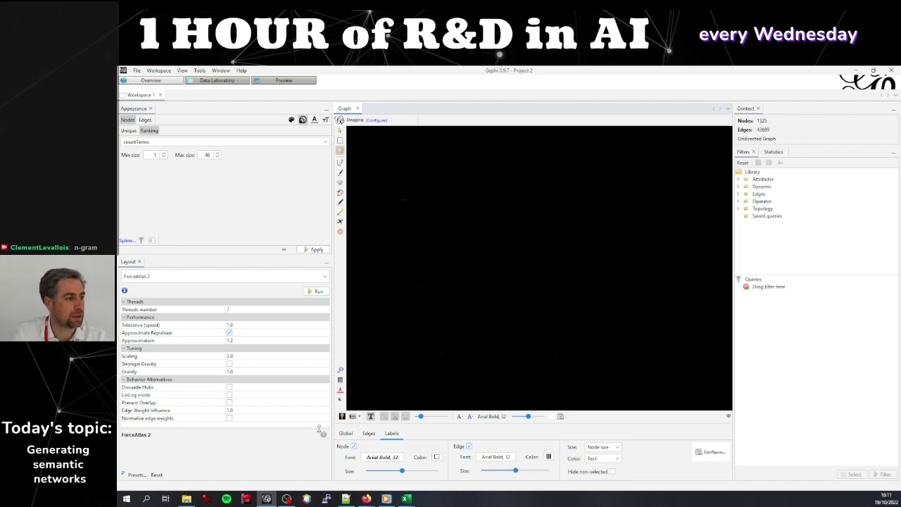
left_click(342, 416)
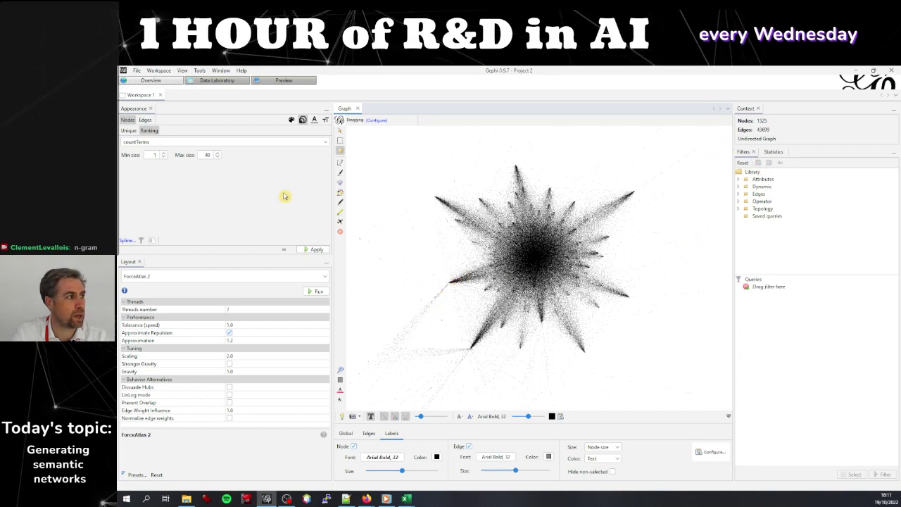
Examine the countTerms values in the Data Laboratory's node table, sorting the column in ascending and descending order
double_click(155, 154)
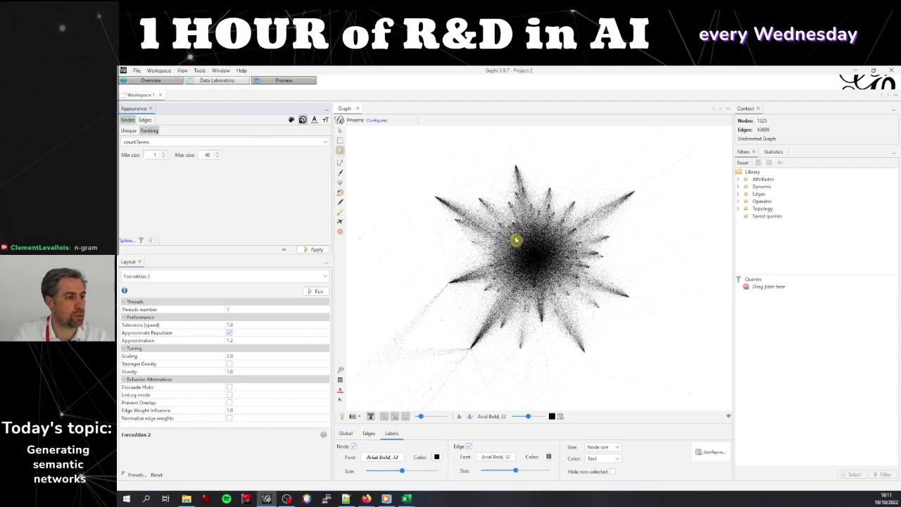
left_click(542, 246)
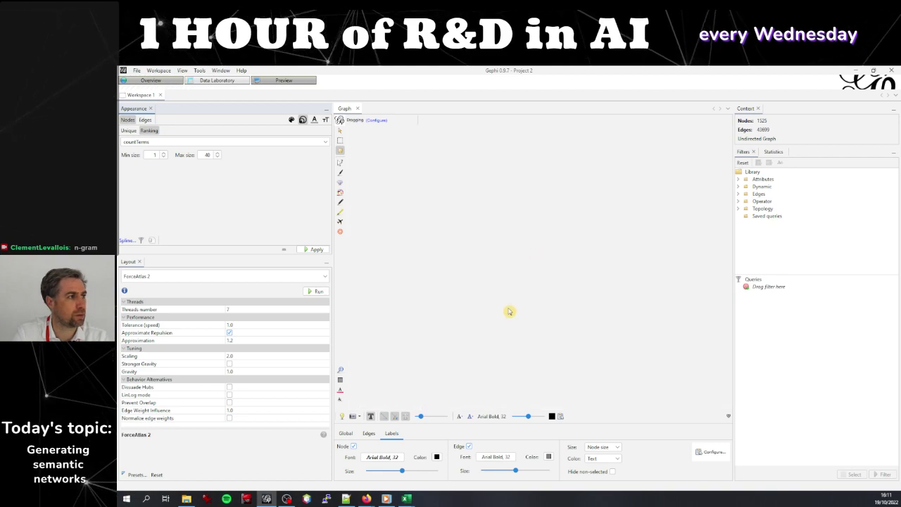
key("ctrl+2")
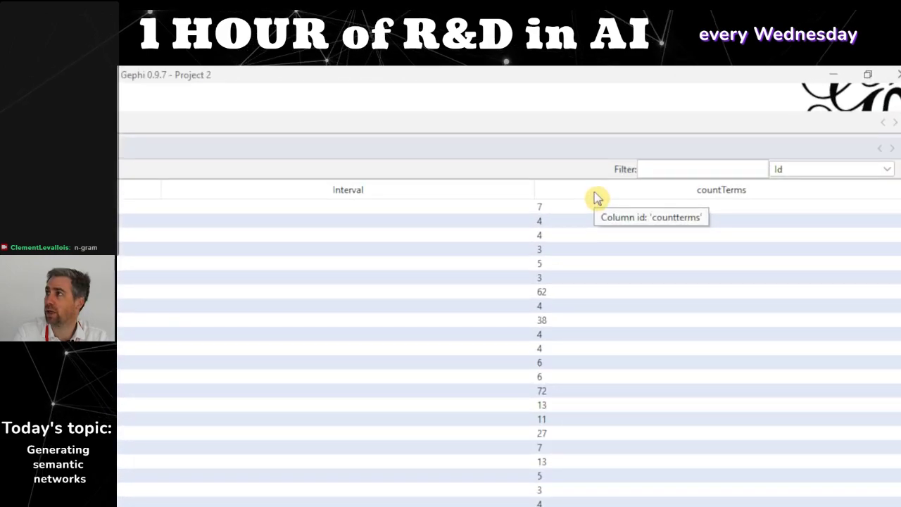
left_click(595, 194)
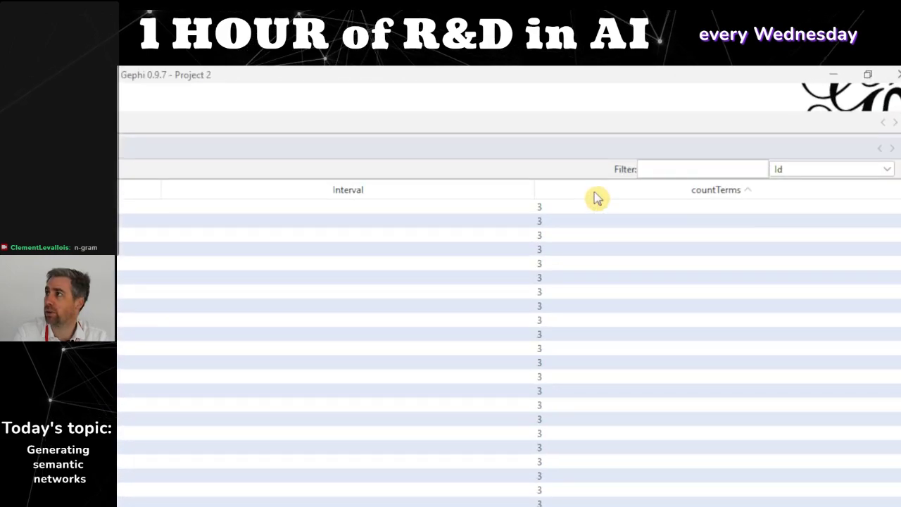
left_click(748, 191)
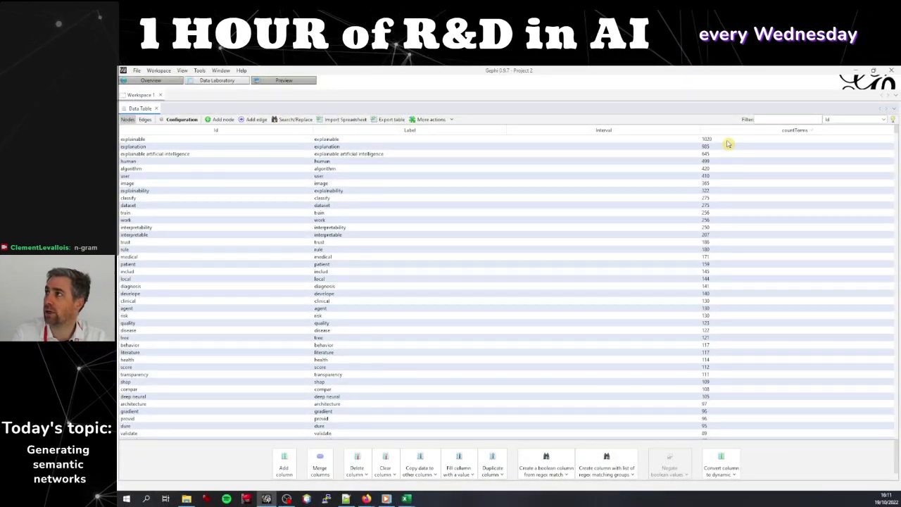
left_click(754, 132)
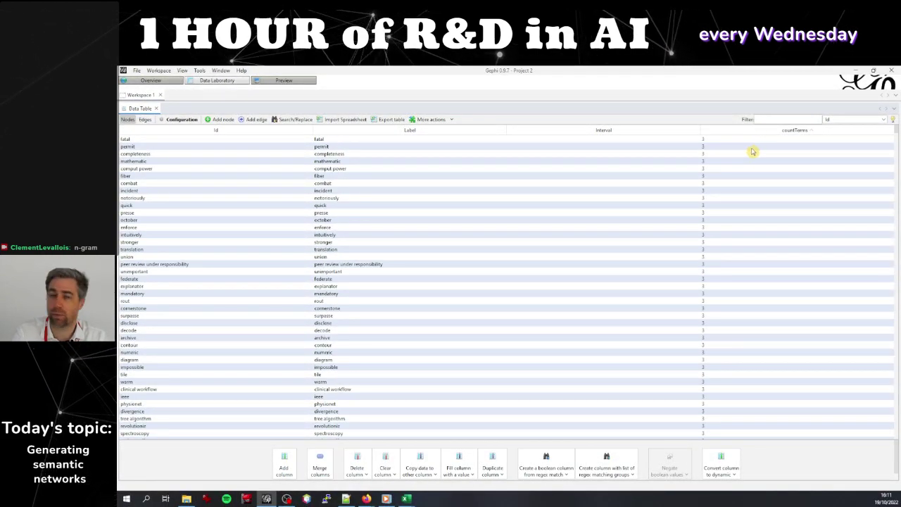
left_click(728, 143)
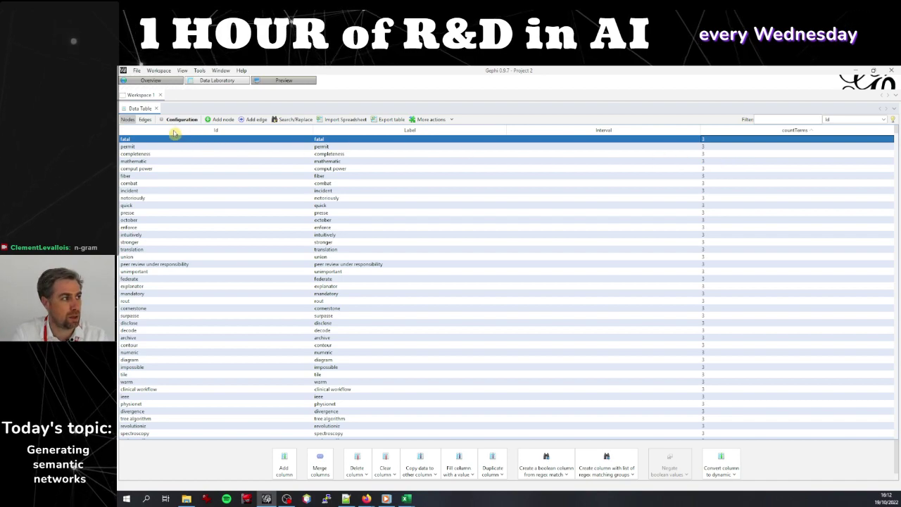
Return to the graph overview, apply the countTerms size ranking with a maximum of 50, and set the label color mode to Object
left_click(161, 84)
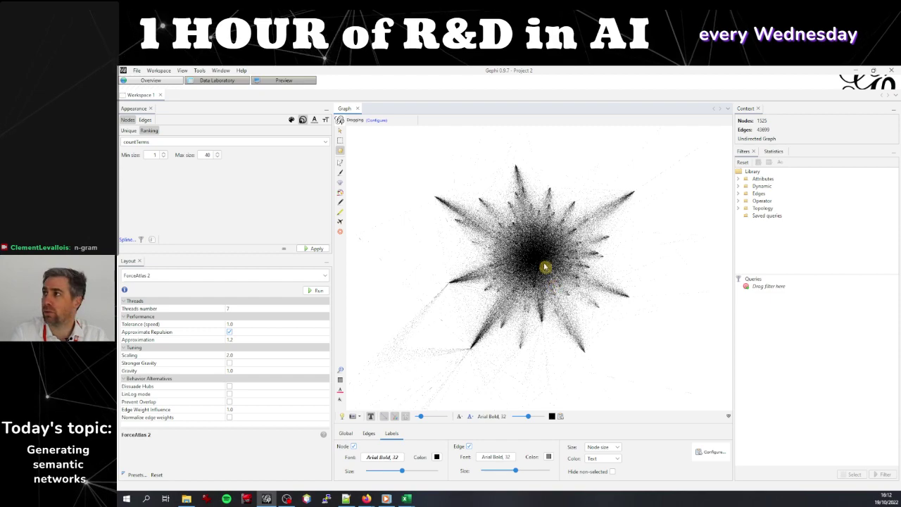
double_click(207, 154)
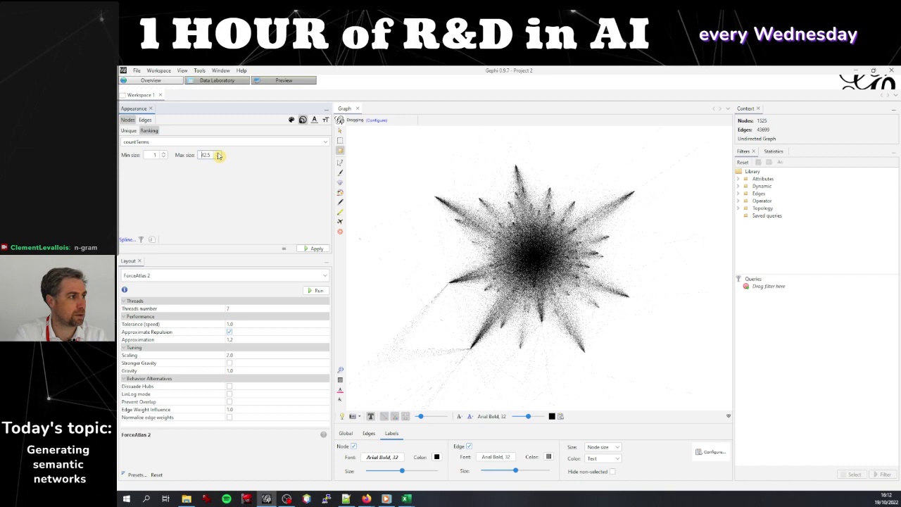
left_click(218, 153)
left_click(218, 153)
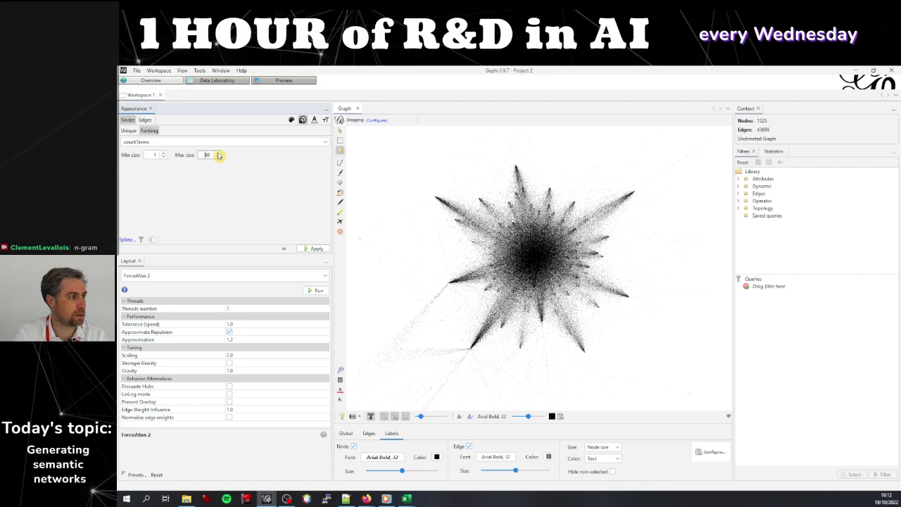
left_click(218, 153)
left_click(218, 153)
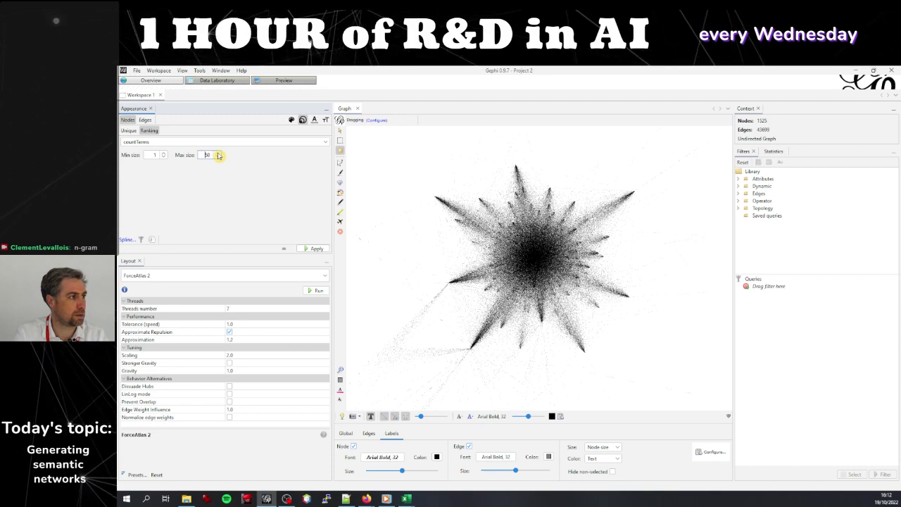
left_click(317, 250)
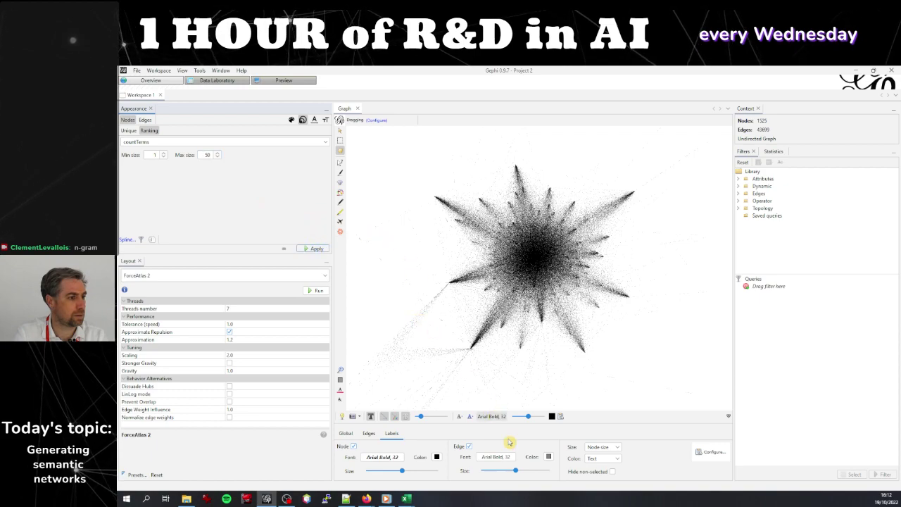
left_click(617, 459)
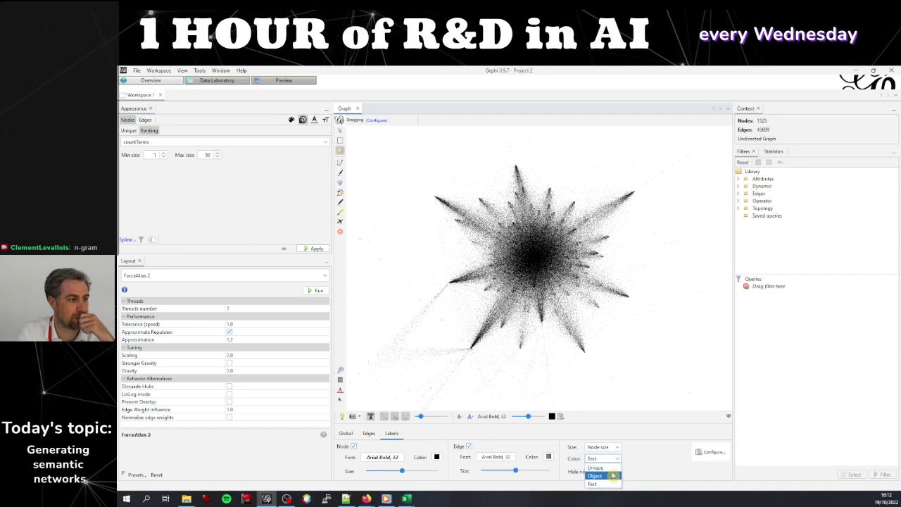
left_click(604, 476)
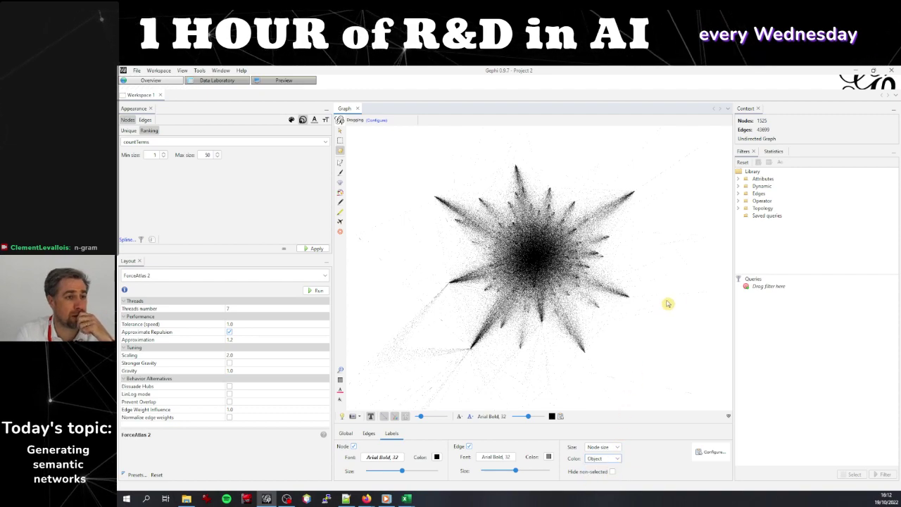
Run the Modularity community detection with randomization, edge weights and a resolution of 1.0
left_click(773, 151)
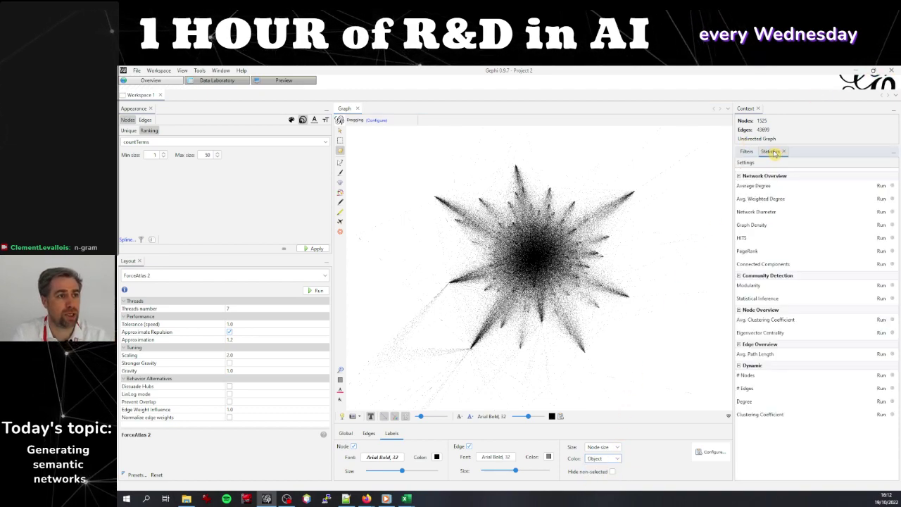
left_click(881, 285)
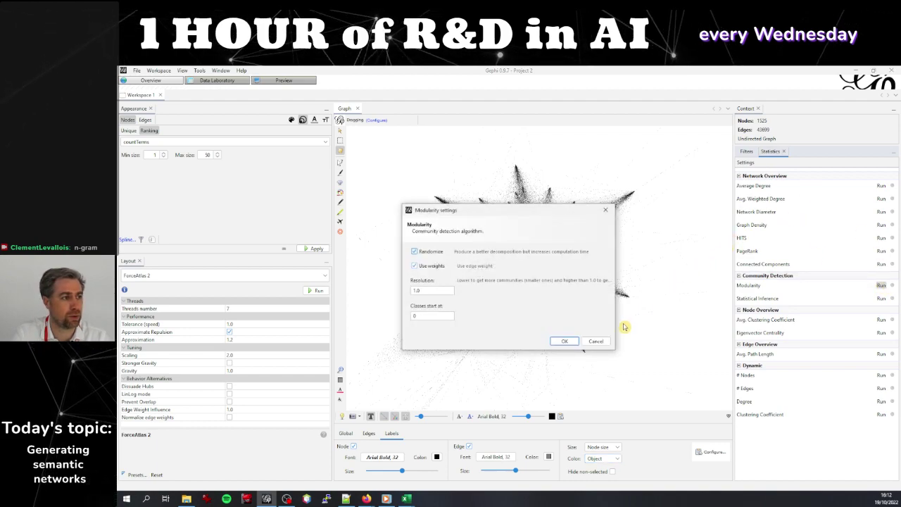
left_click(565, 342)
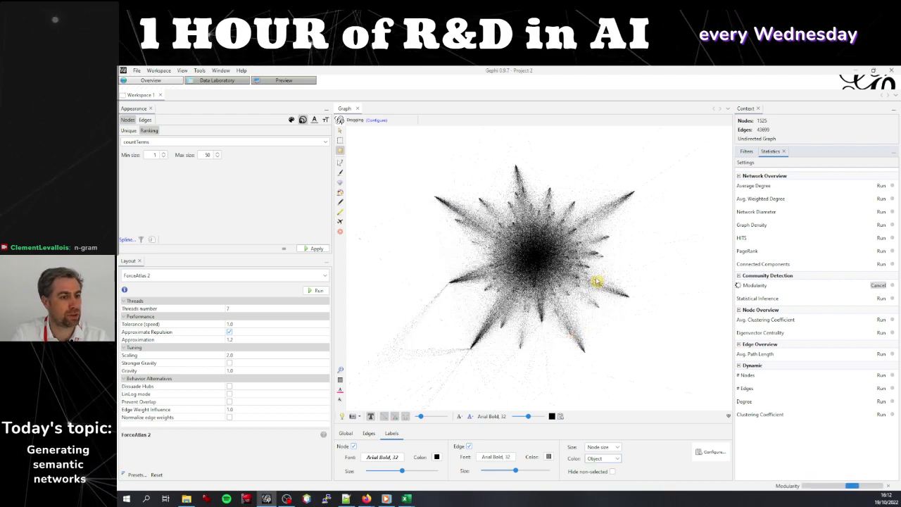
left_click(638, 390)
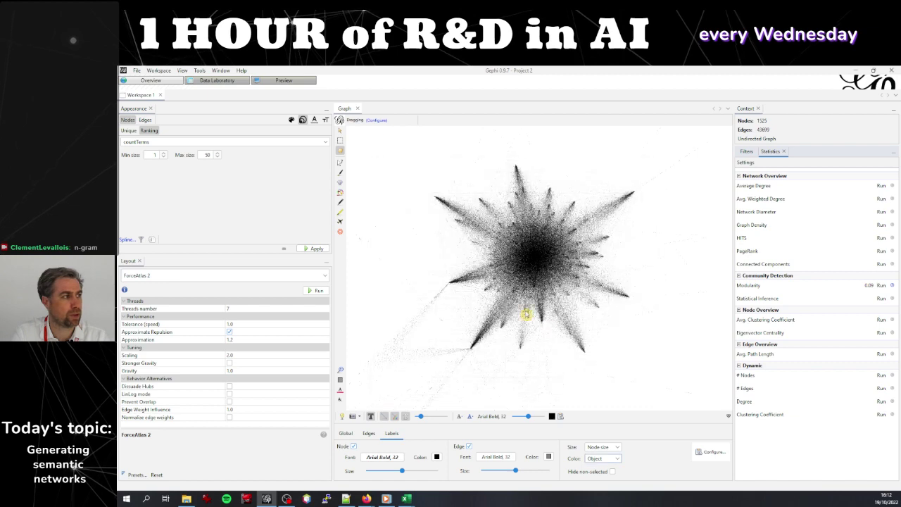
Color the nodes by the Modularity Class partition and apply it
left_click(291, 120)
left_click(150, 130)
left_click(158, 143)
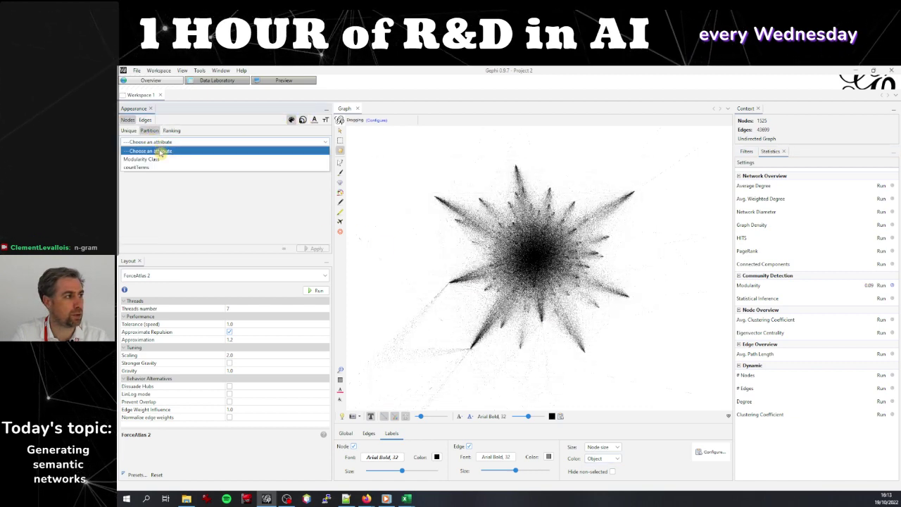
left_click(161, 161)
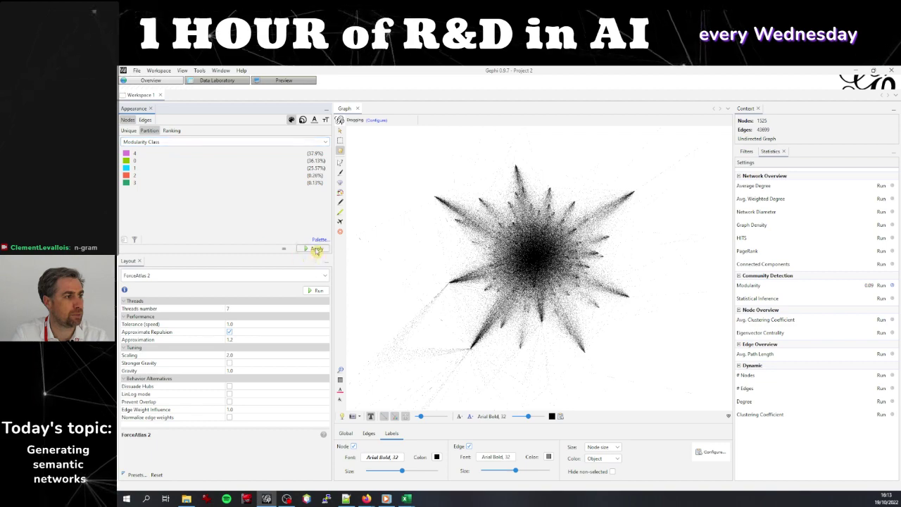
left_click(316, 250)
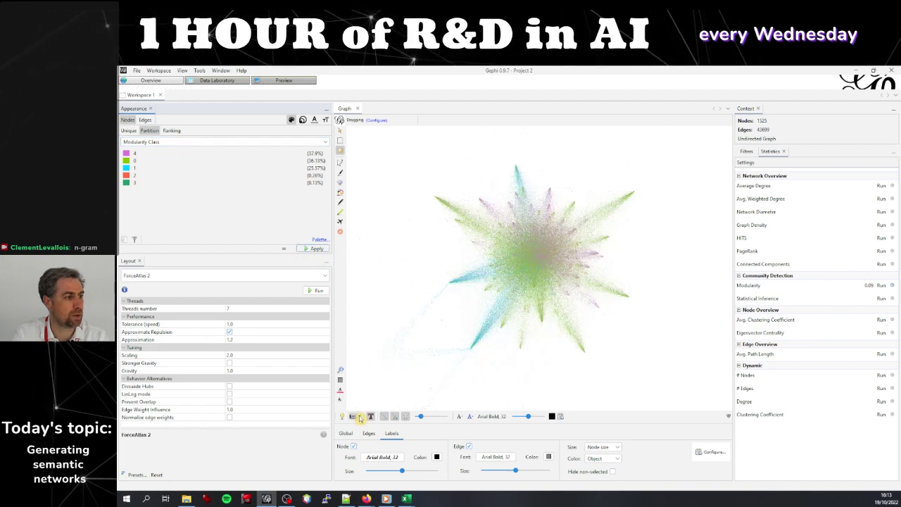
Switch the graph background to black
left_click(343, 417)
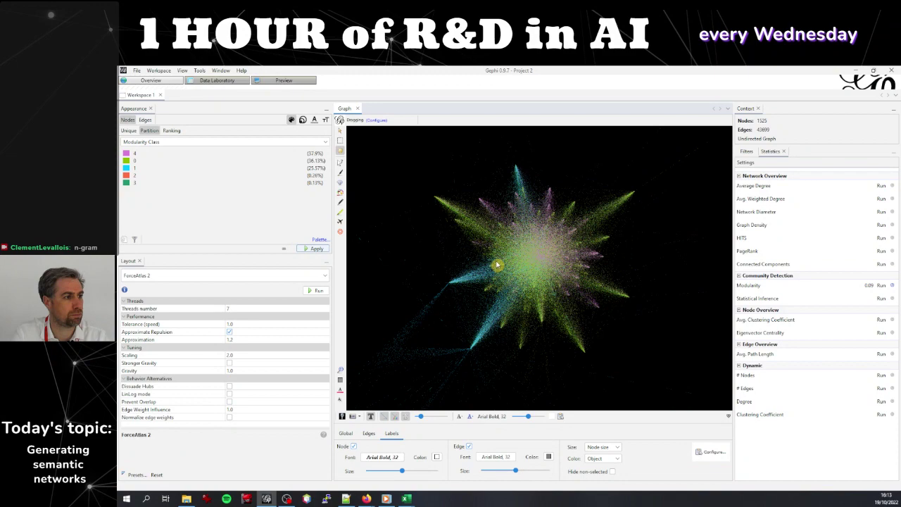
scroll(497, 265, "up", 2)
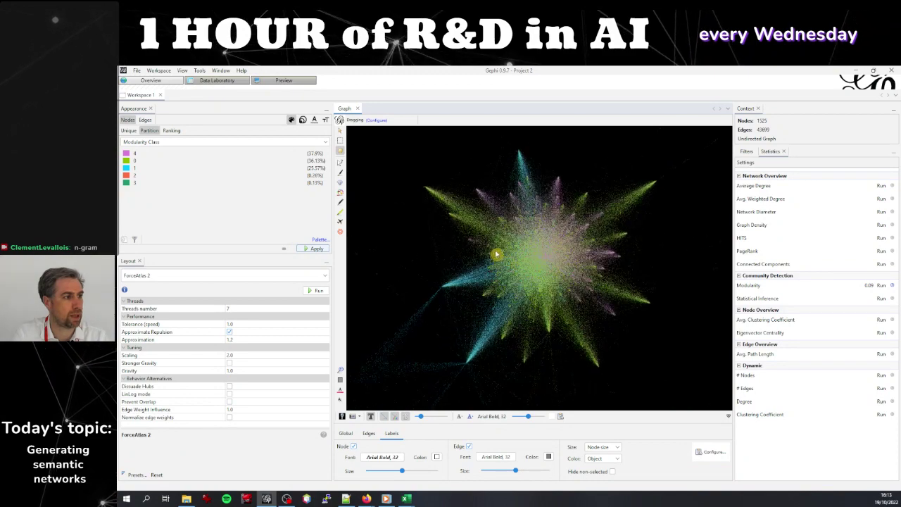
scroll(527, 237, "up", 1)
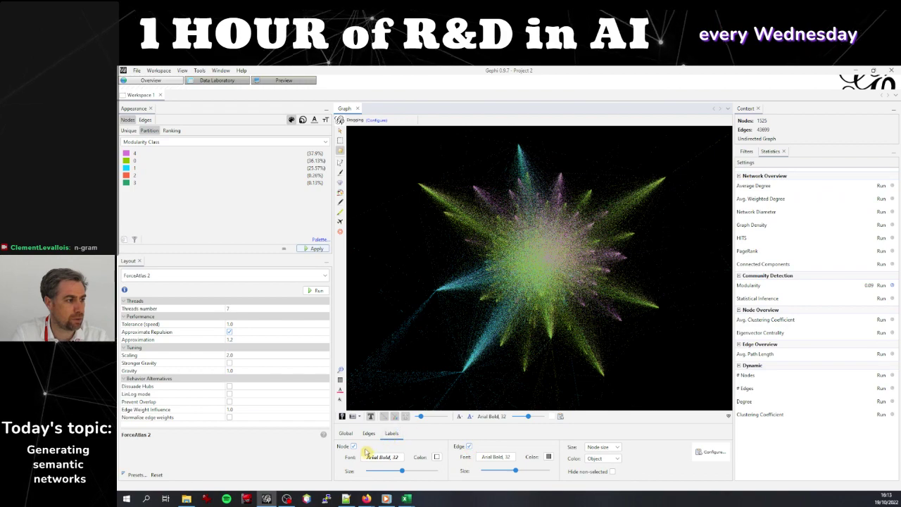
Check the available label size and color modes, keeping Node size and Object selected
left_click(615, 447)
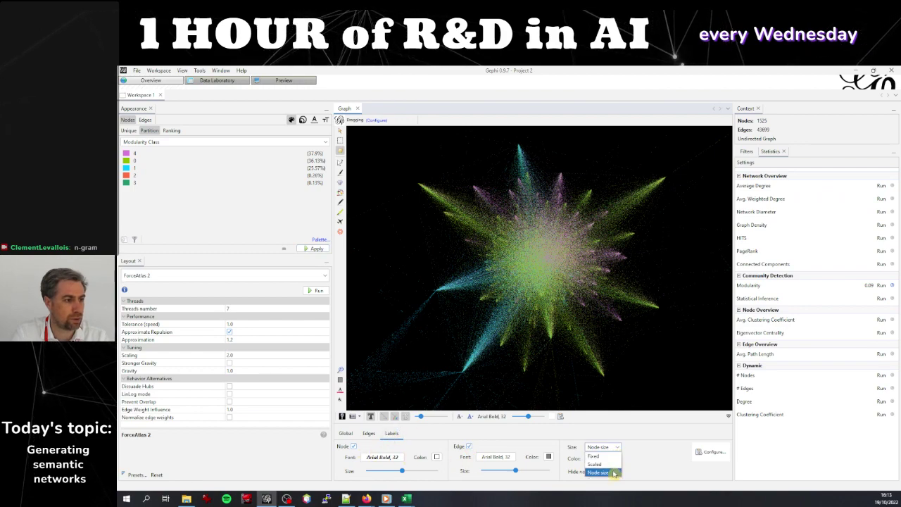
left_click(598, 473)
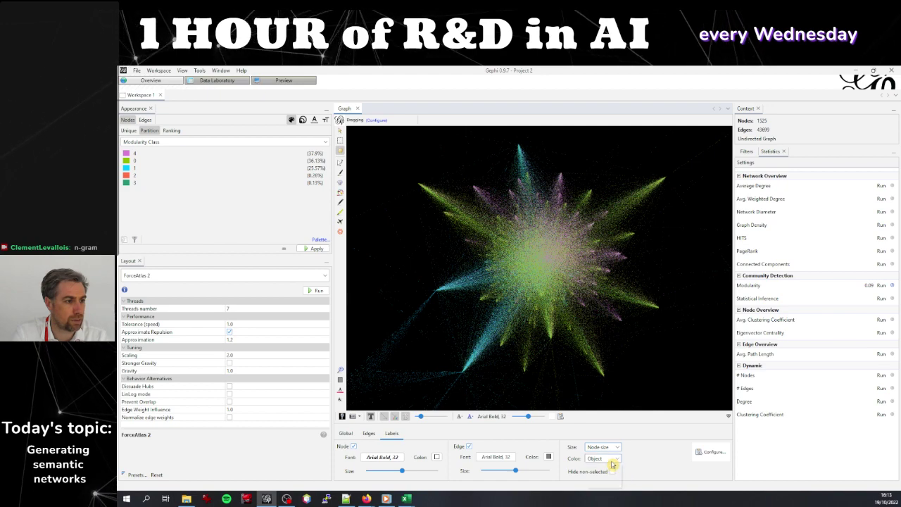
left_click(611, 458)
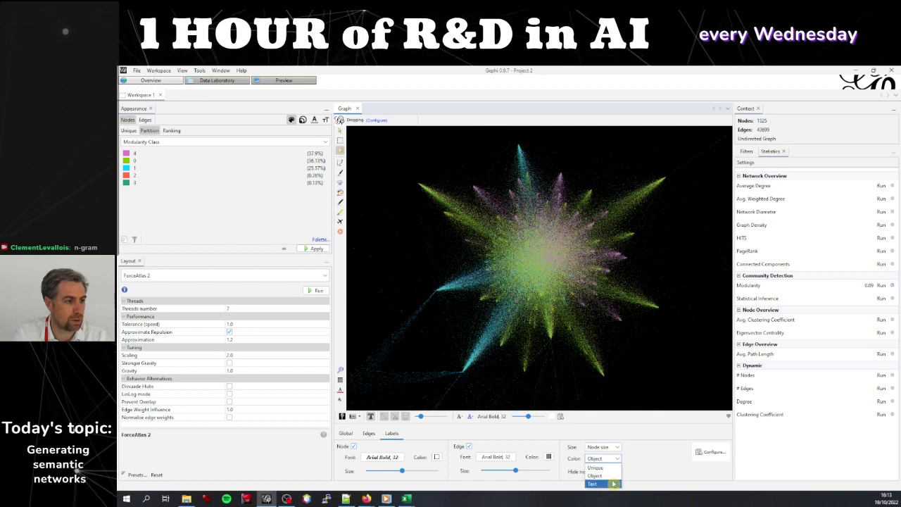
left_click(612, 475)
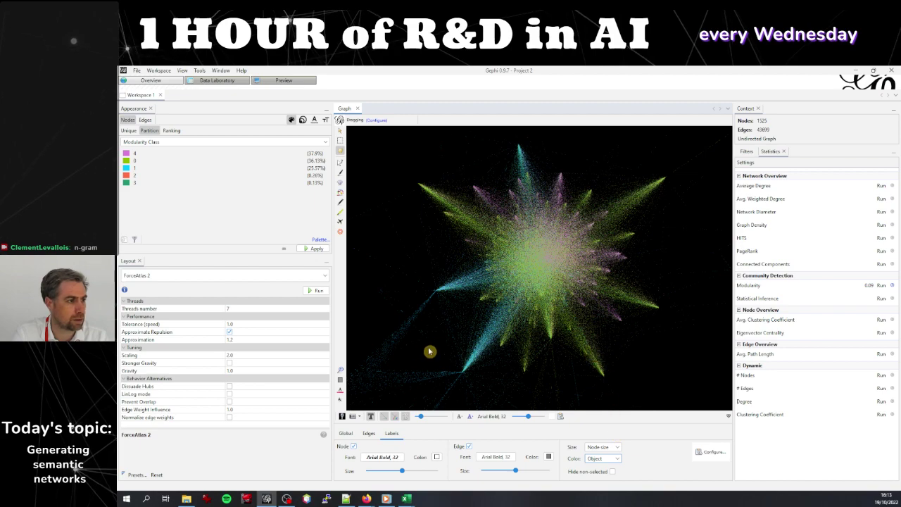
Raise the maximum node size of the countTerms ranking to 100 and apply it to enlarge the nodes and labels
scroll(434, 275, "up", 10)
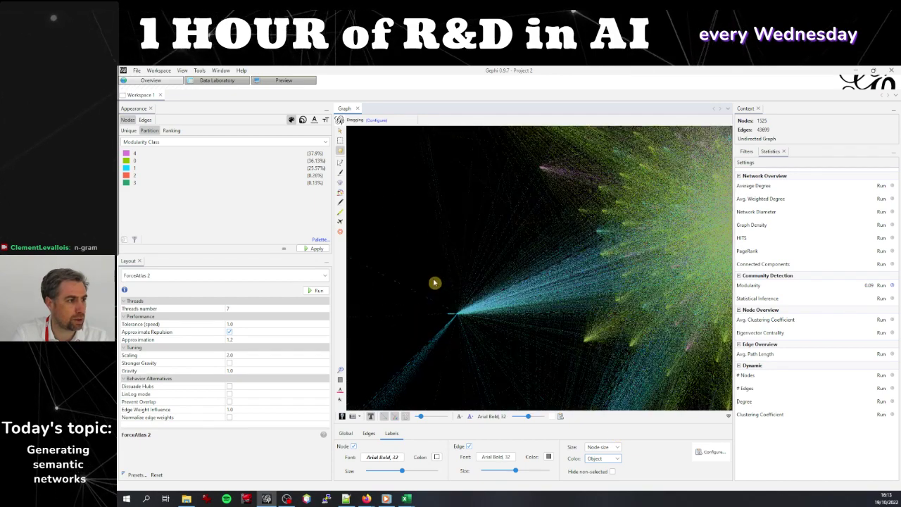
scroll(434, 282, "up", 5)
left_click_drag(474, 306, 472, 294)
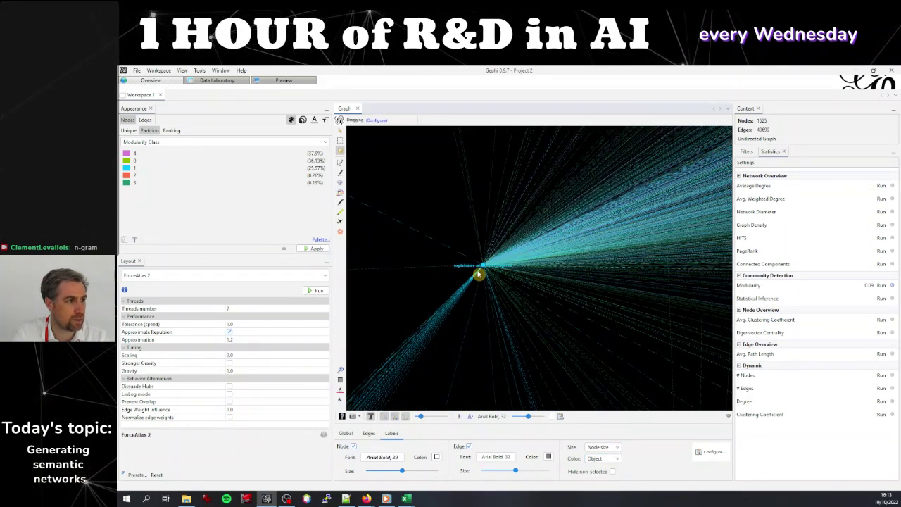
left_click(303, 120)
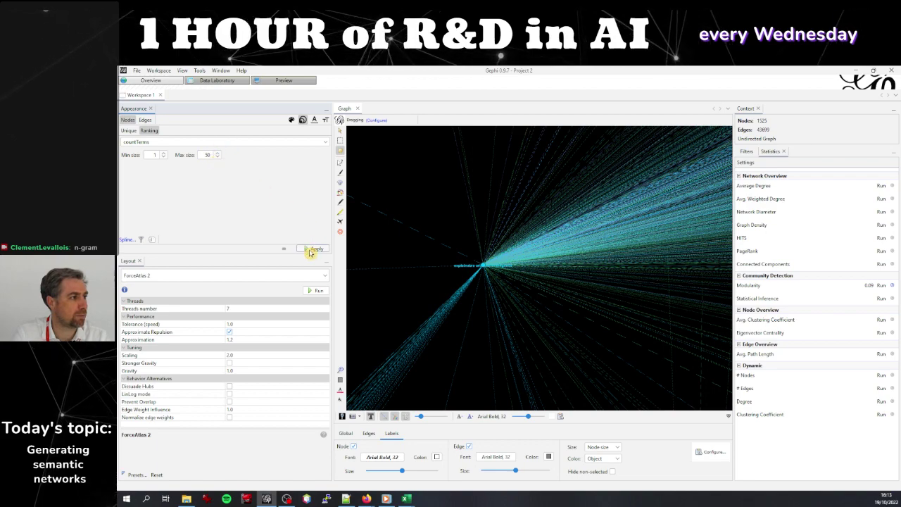
left_click(202, 156)
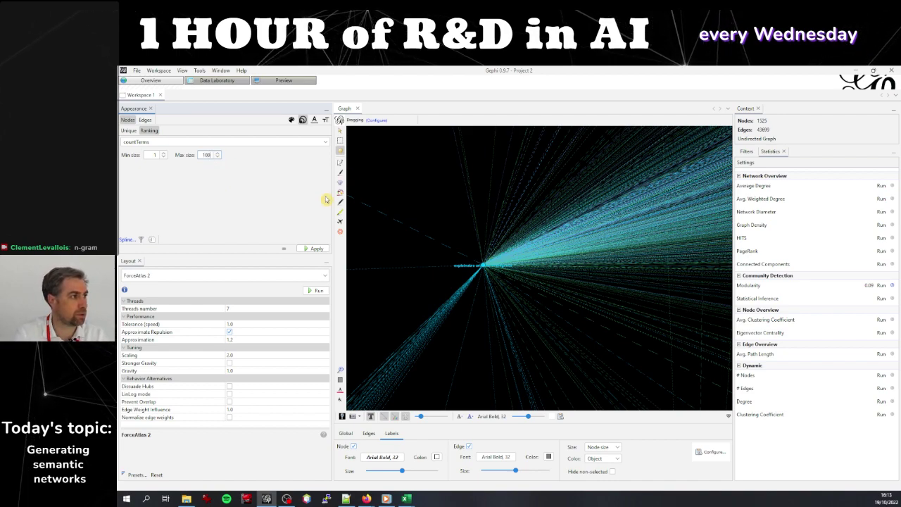
left_click(315, 249)
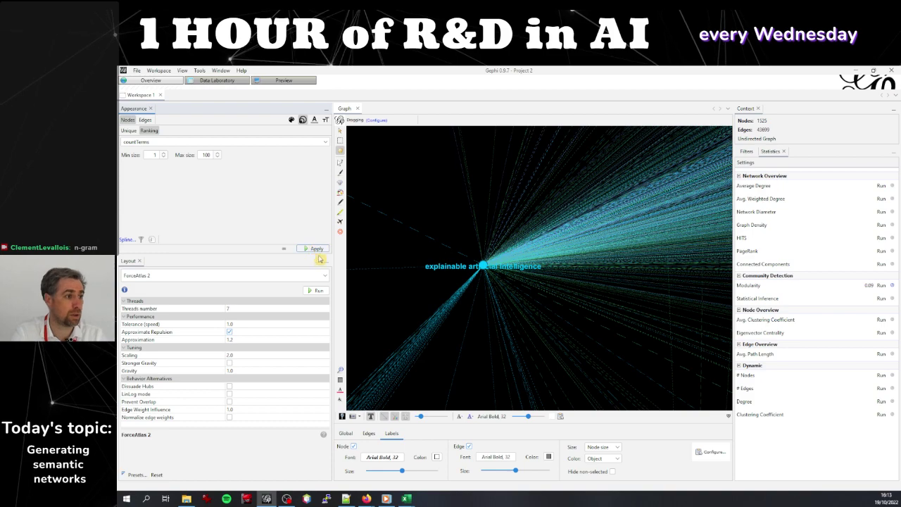
scroll(589, 262, "down", 5)
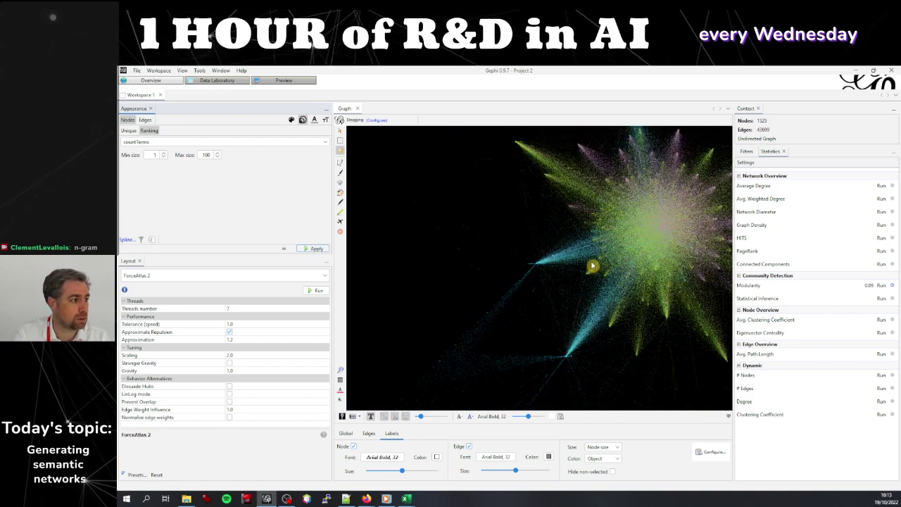
scroll(587, 247, "down", 1)
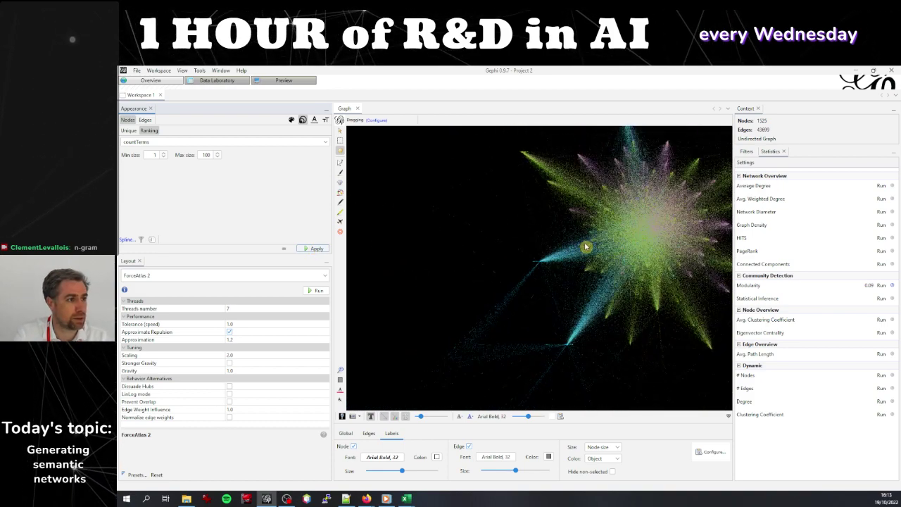
Raise the maximum node size of the countTerms ranking to 400 and apply it
left_click_drag(586, 248, 568, 256)
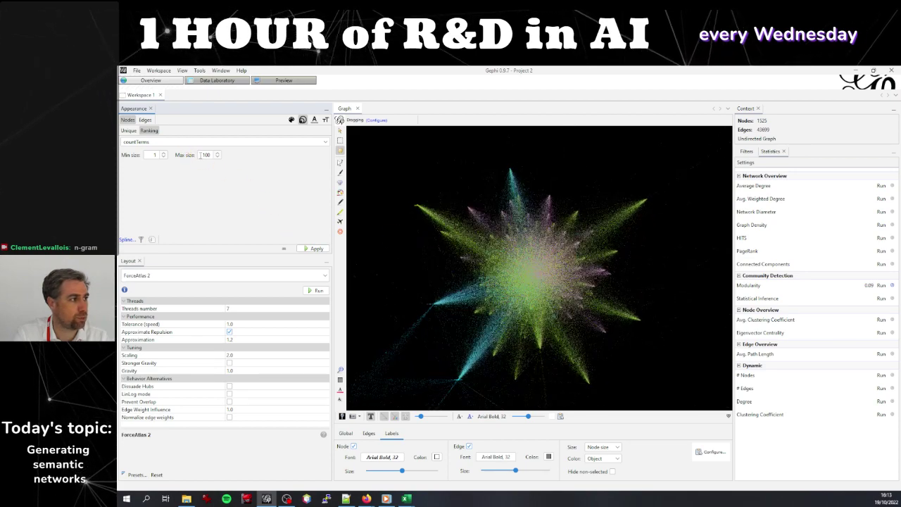
left_click_drag(200, 154, 226, 154)
type("400")
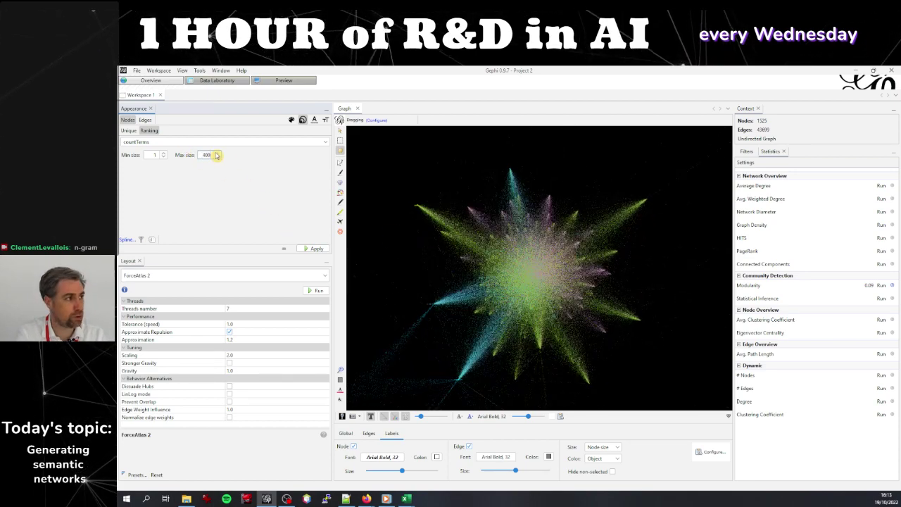
left_click(317, 249)
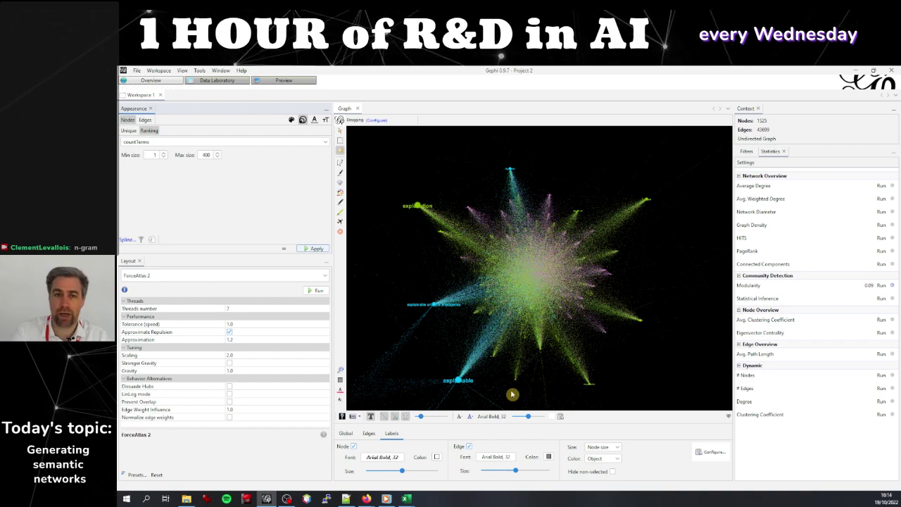
Examine the enlarged node labels and the community clusters across the whole network
left_click_drag(465, 384, 470, 376)
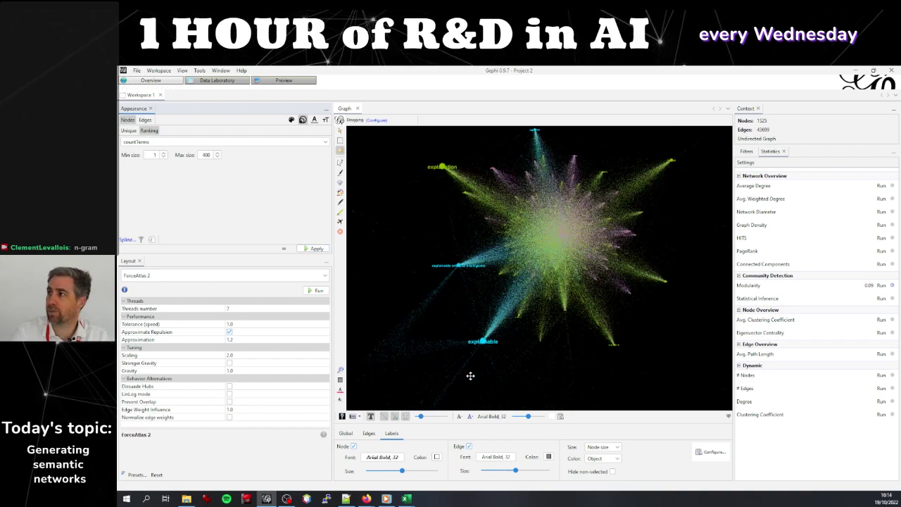
scroll(450, 349, "up", 2)
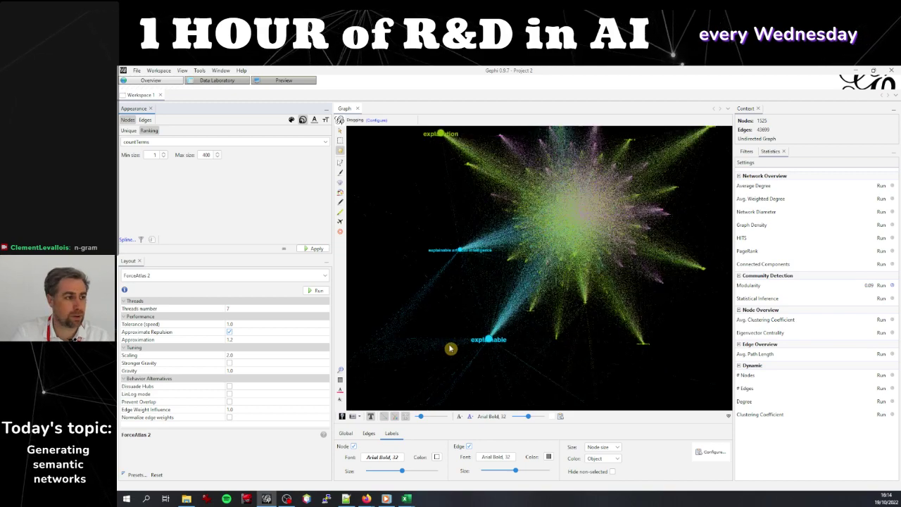
scroll(451, 349, "up", 3)
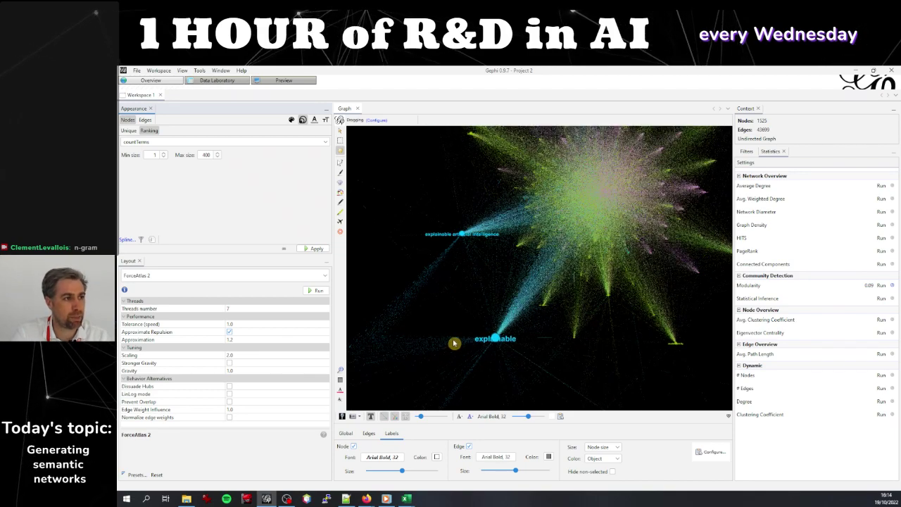
scroll(454, 342, "up", 2)
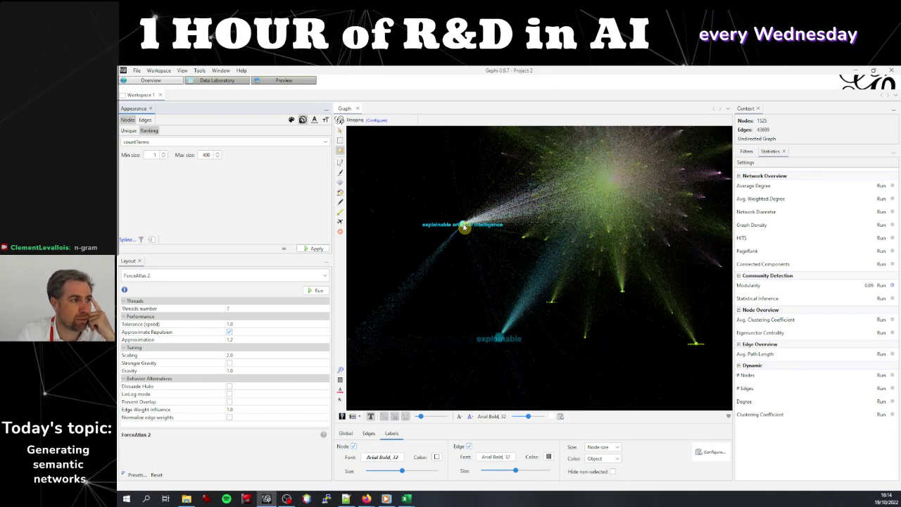
left_click_drag(534, 132, 535, 290)
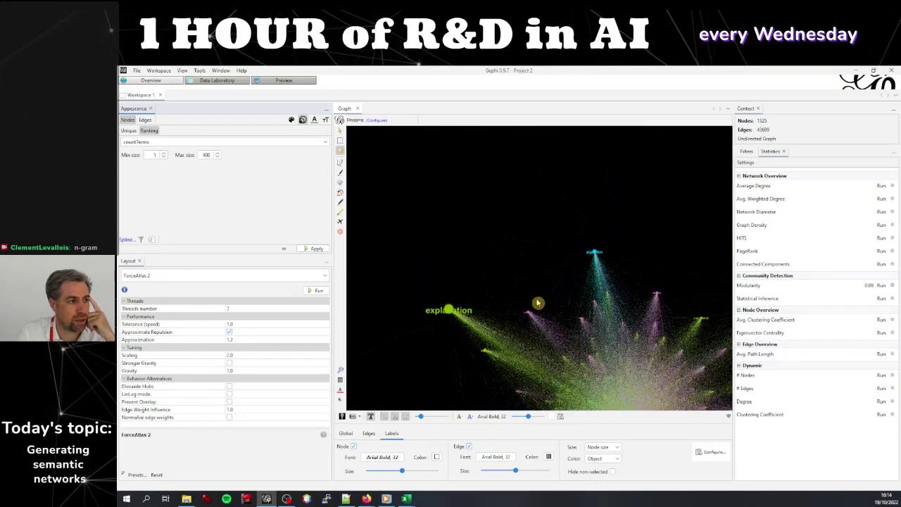
scroll(540, 300, "down", 3)
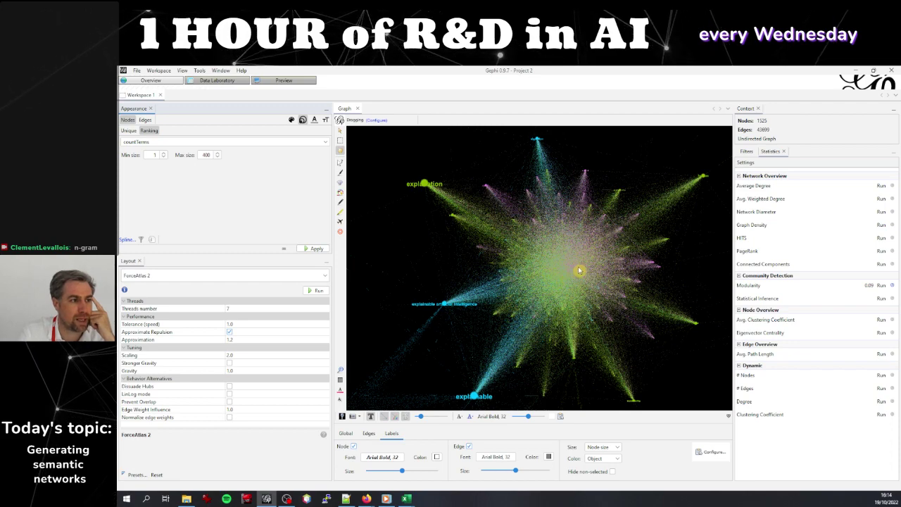
scroll(578, 269, "up", 1)
scroll(578, 270, "up", 1)
scroll(580, 269, "up", 1)
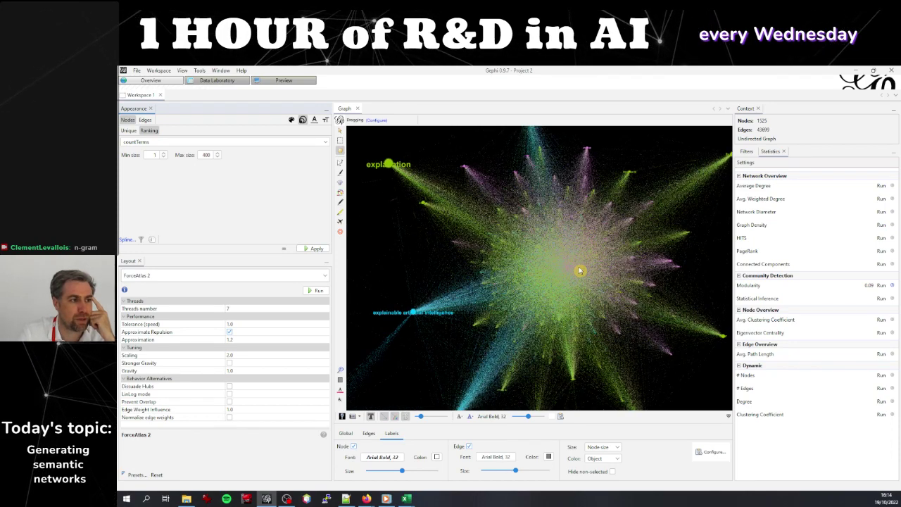
scroll(580, 274, "up", 1)
scroll(579, 276, "up", 1)
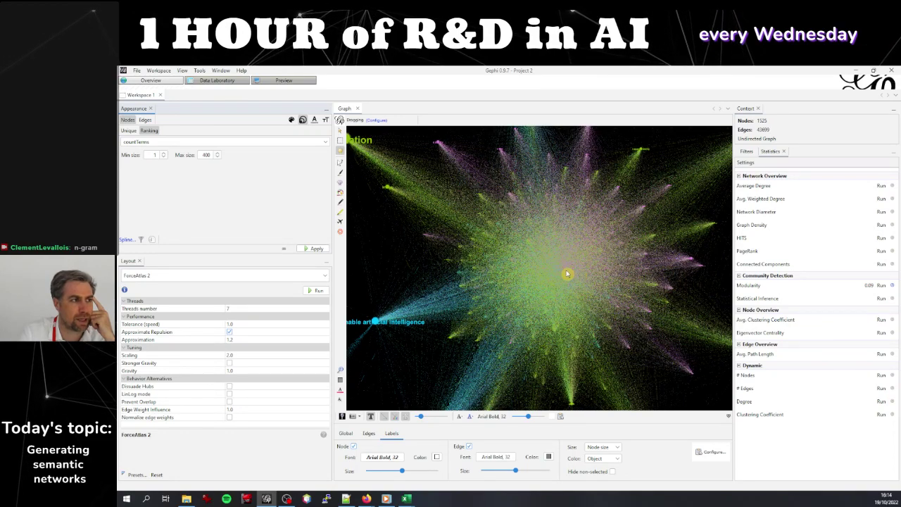
scroll(576, 262, "down", 2)
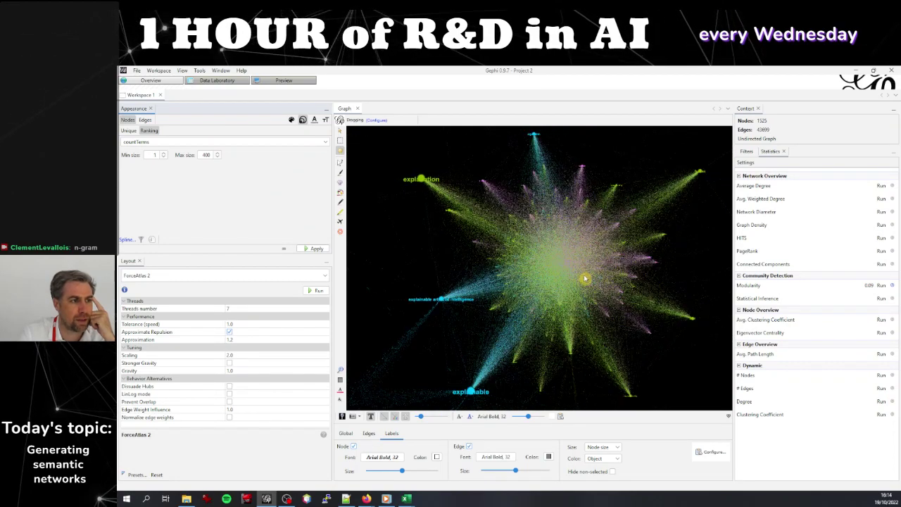
scroll(581, 273, "down", 1)
scroll(586, 278, "up", 2)
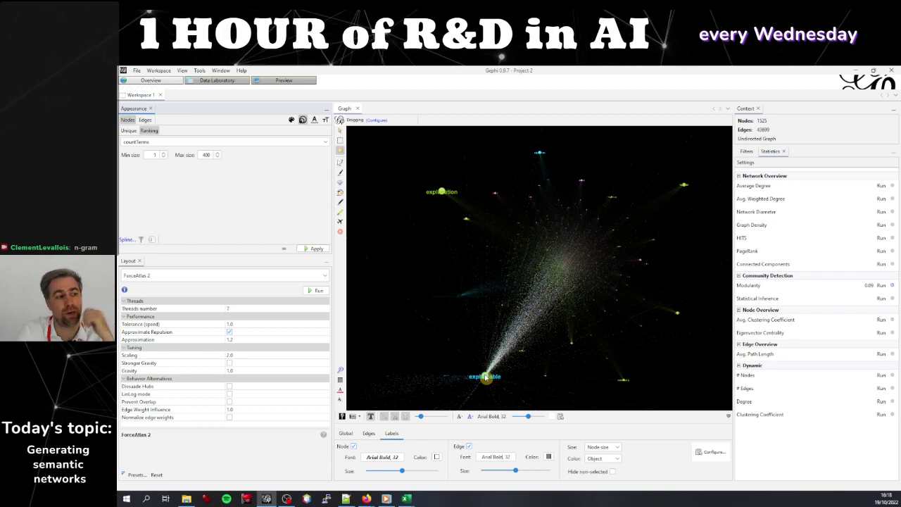
Inspect the connections of the "explainable", "explainable artificial intelligence" and "explanation" nodes in the graph
left_click(488, 378)
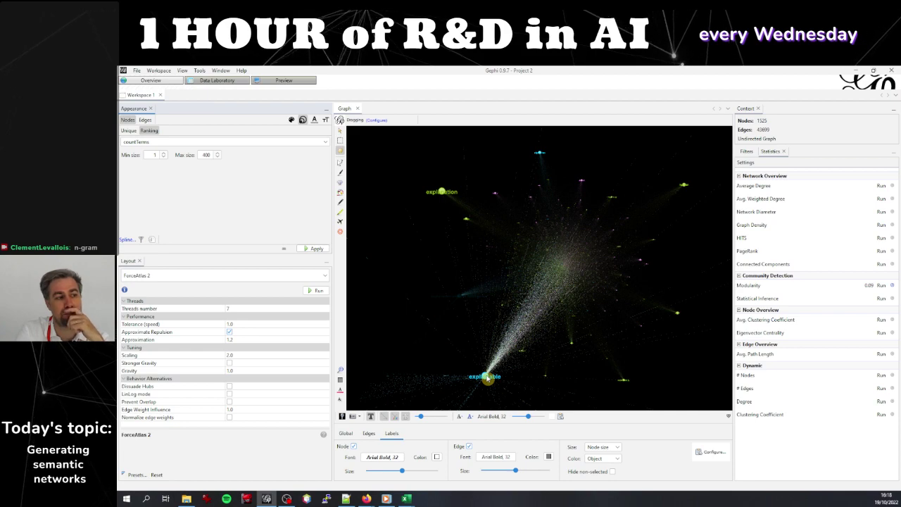
left_click_drag(470, 346, 461, 298)
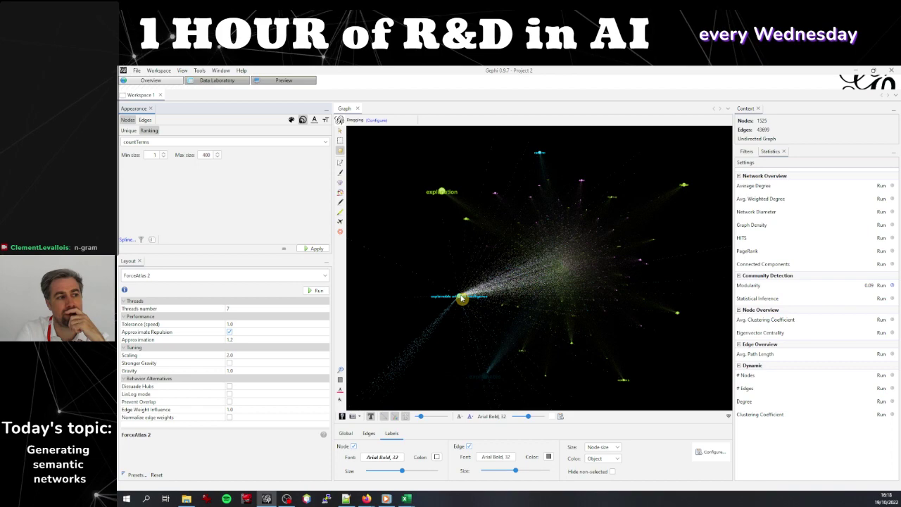
left_click(445, 194)
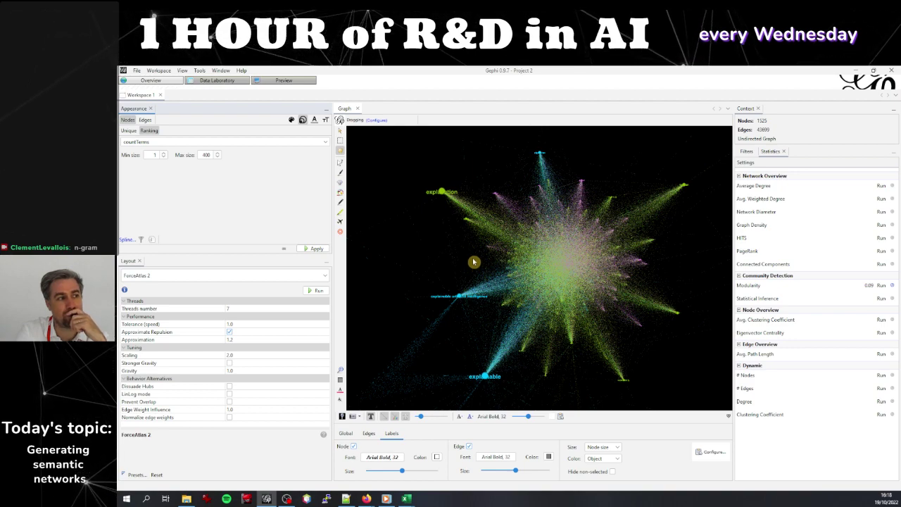
Sort the node table by descending countTerms and delete the nodes "explainable", "explanation" and "explainable artificial intelligence"
left_click(222, 83)
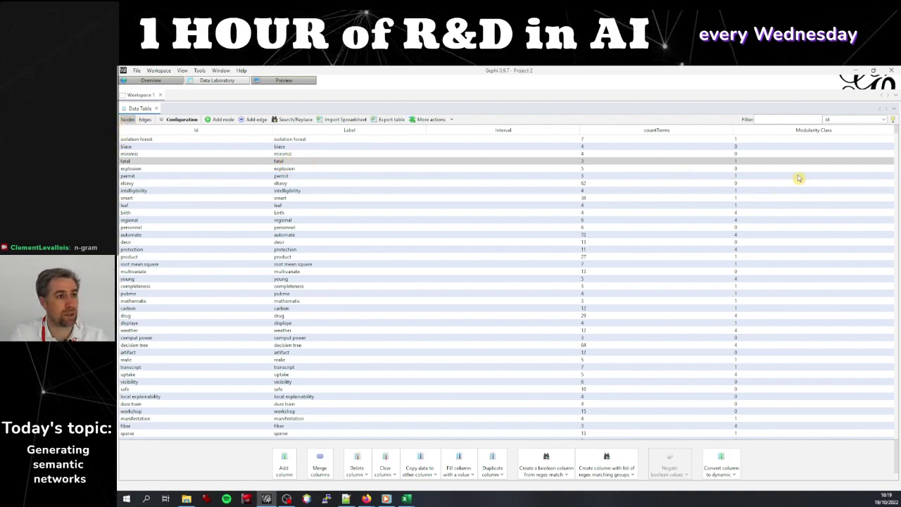
left_click(644, 131)
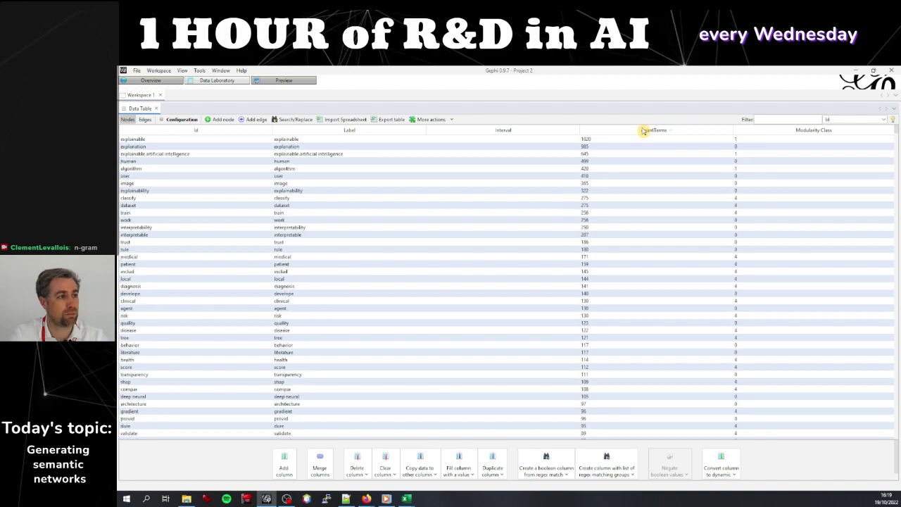
left_click(180, 140)
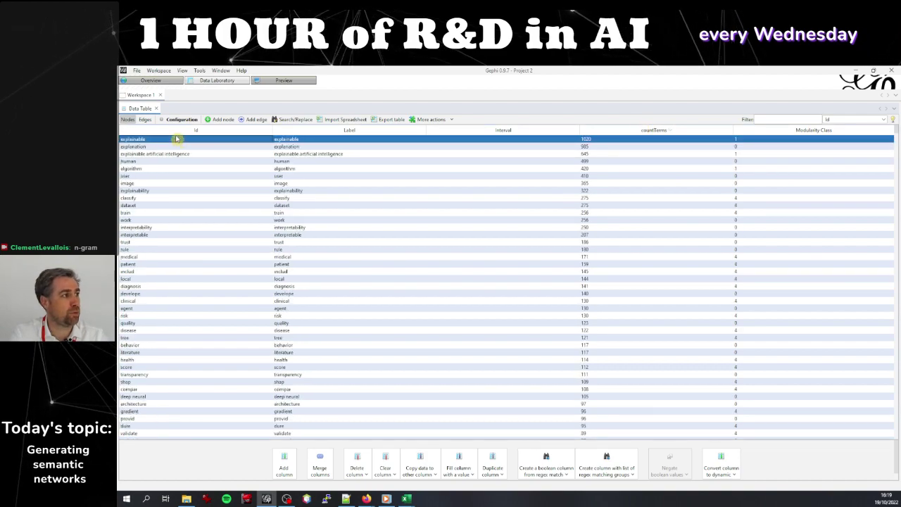
key("shift+Down")
key("shift+Down")
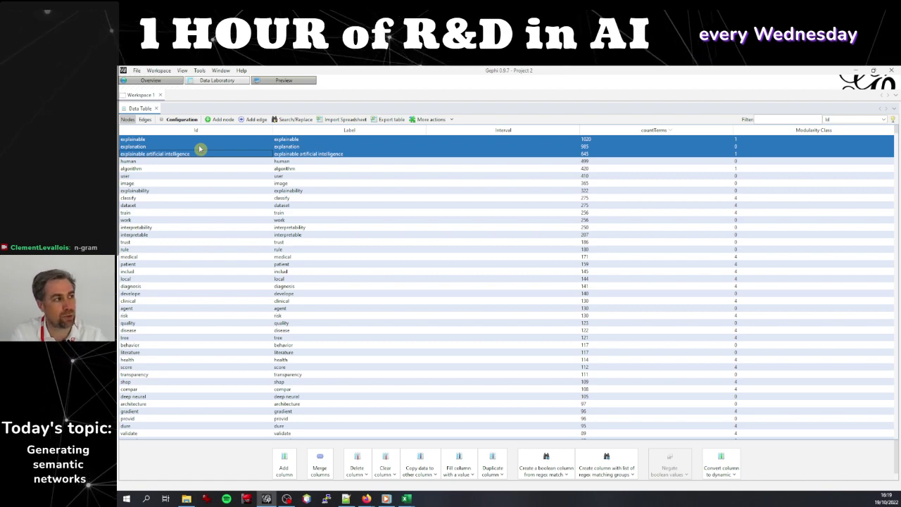
right_click(201, 149)
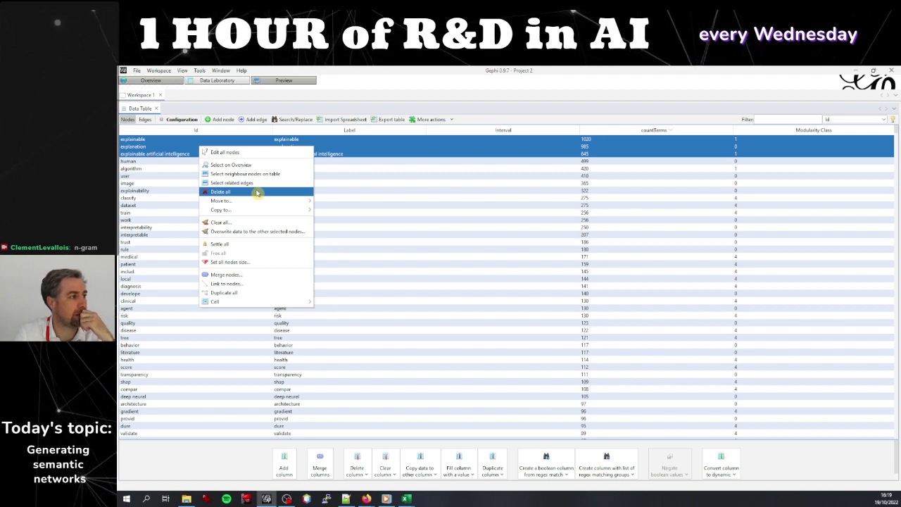
key("Escape")
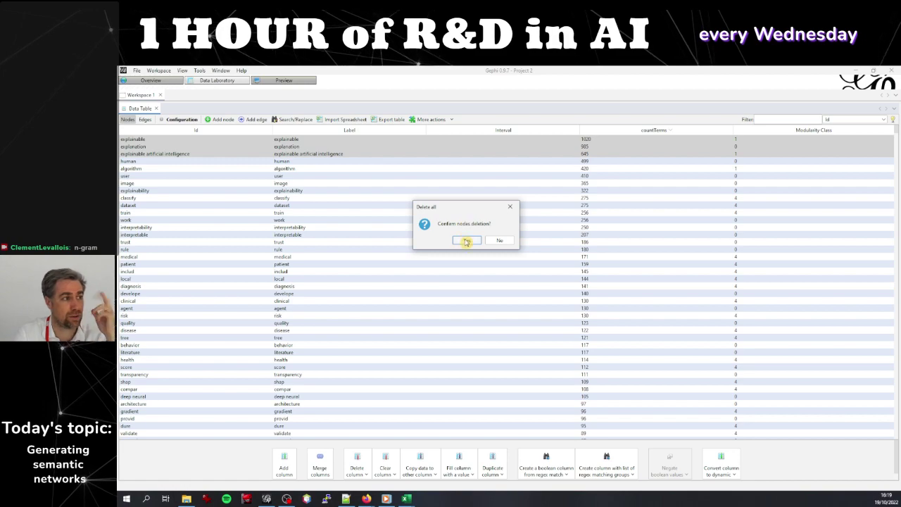
left_click(467, 241)
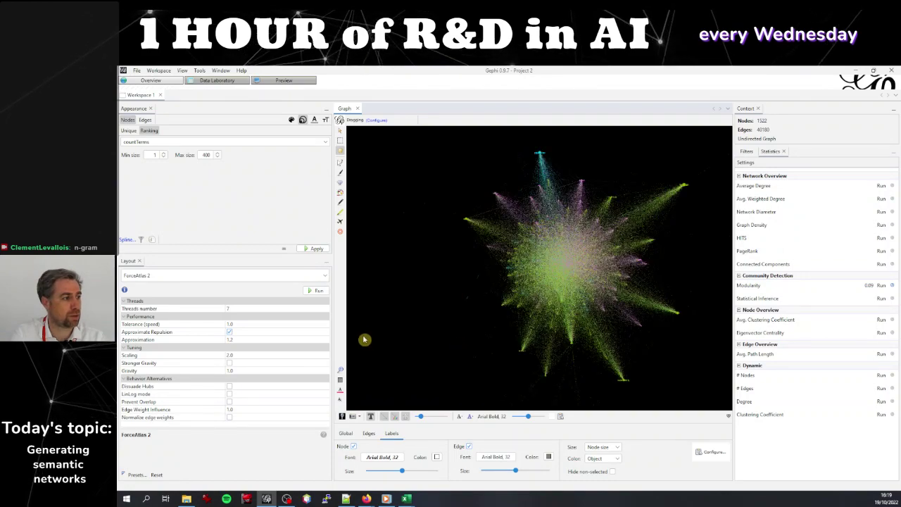
Rerun the ForceAtlas 2 layout on the reduced graph, turning off source-node edge coloring and hiding the edges while it runs
left_click(318, 290)
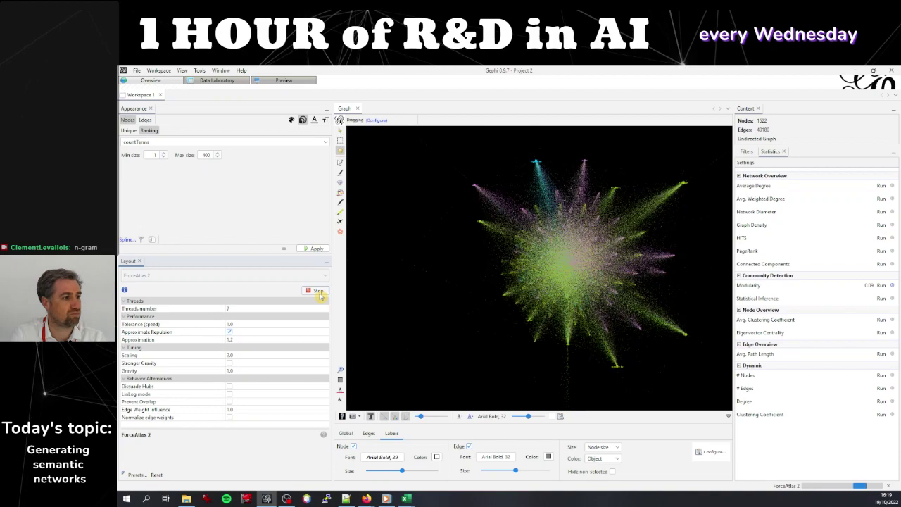
left_click(394, 416)
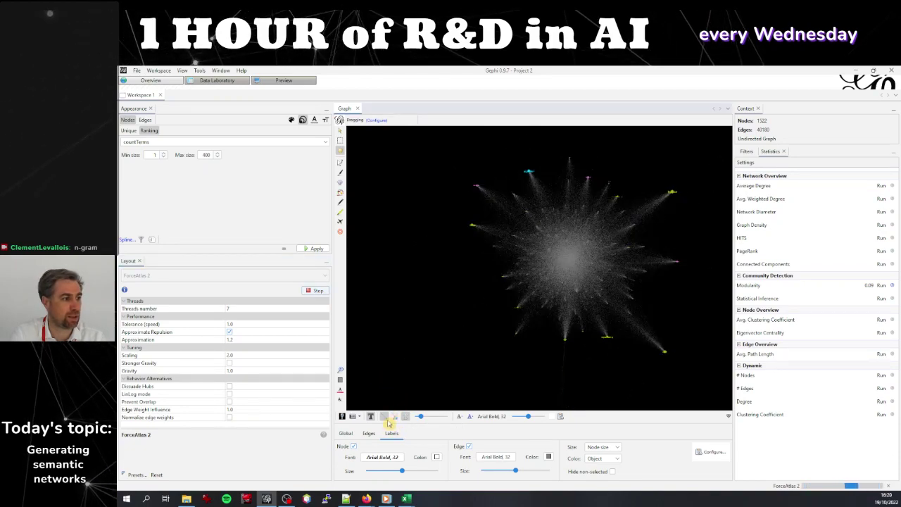
left_click(383, 416)
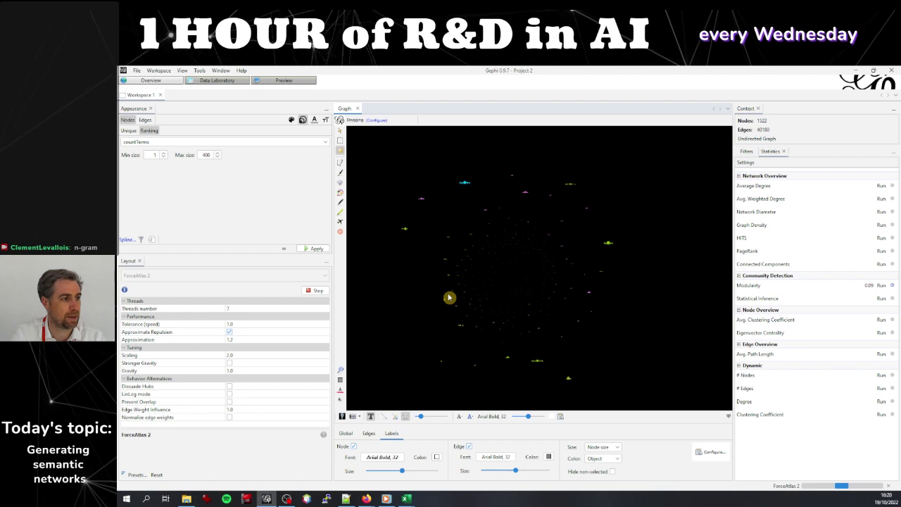
left_click(316, 292)
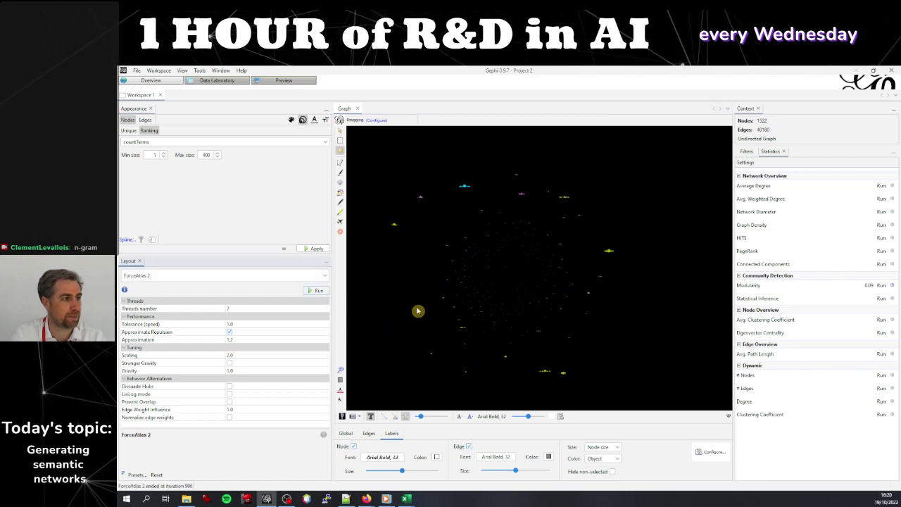
left_click(385, 417)
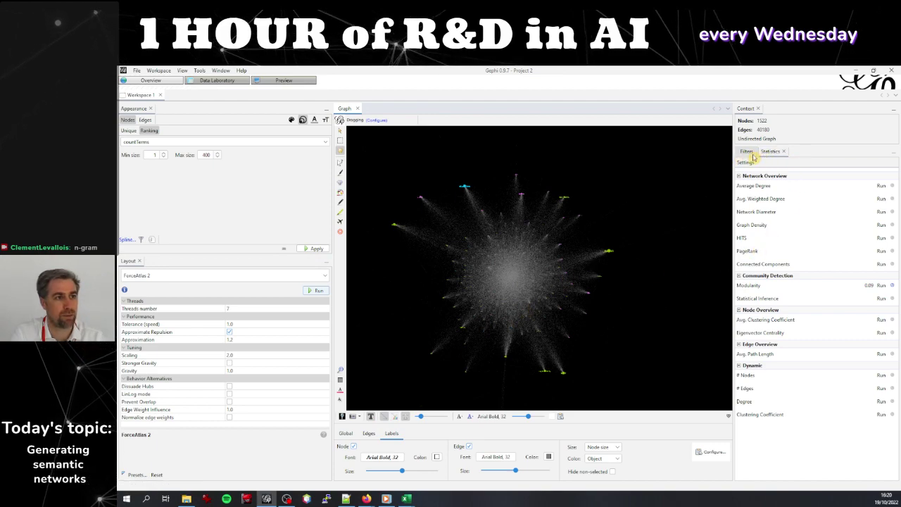
Recompute Modularity with Randomize, Use weights and resolution 1.0, and review the report
left_click(881, 286)
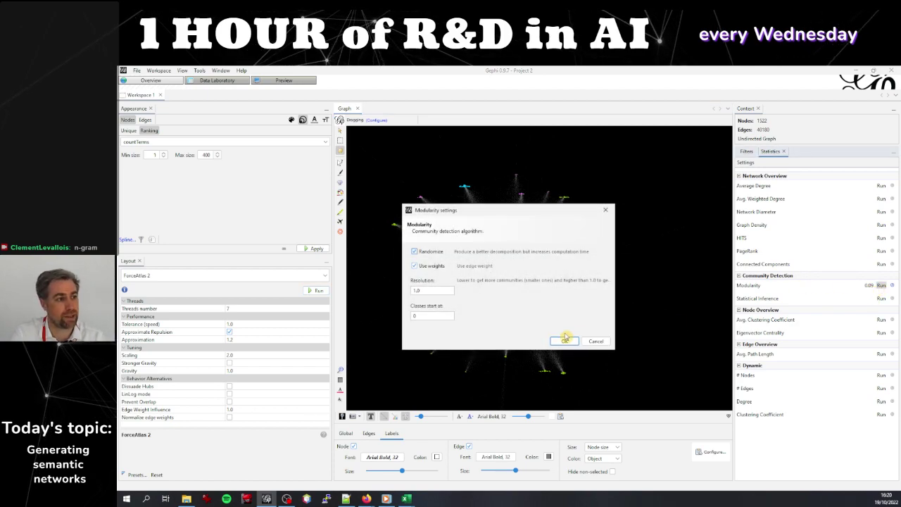
left_click(561, 341)
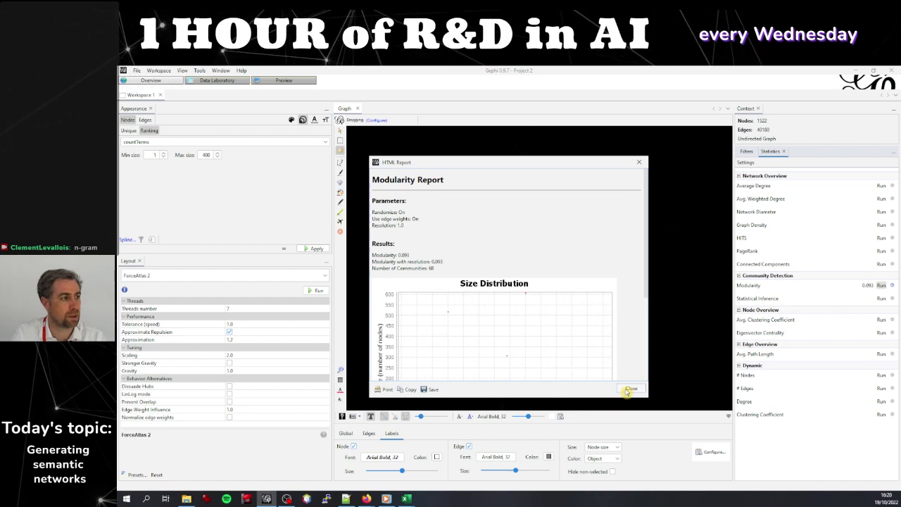
scroll(582, 329, "down", 3)
scroll(583, 328, "up", 5)
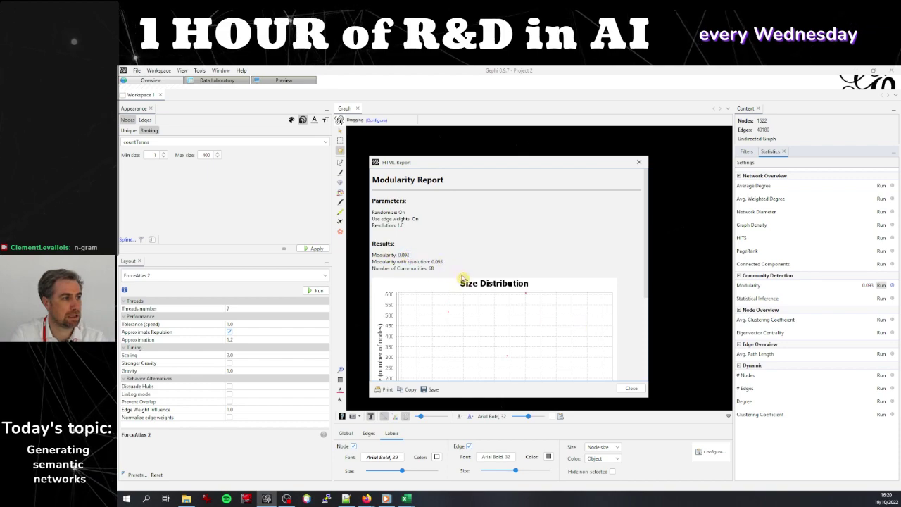
left_click(631, 390)
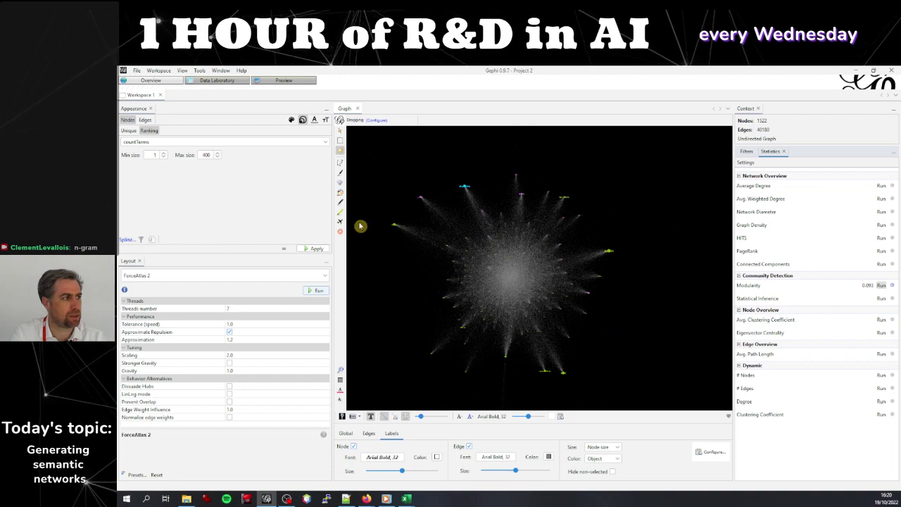
Recolor the nodes by the Modularity Class partition with a different palette and color the edges to match their nodes
left_click(291, 120)
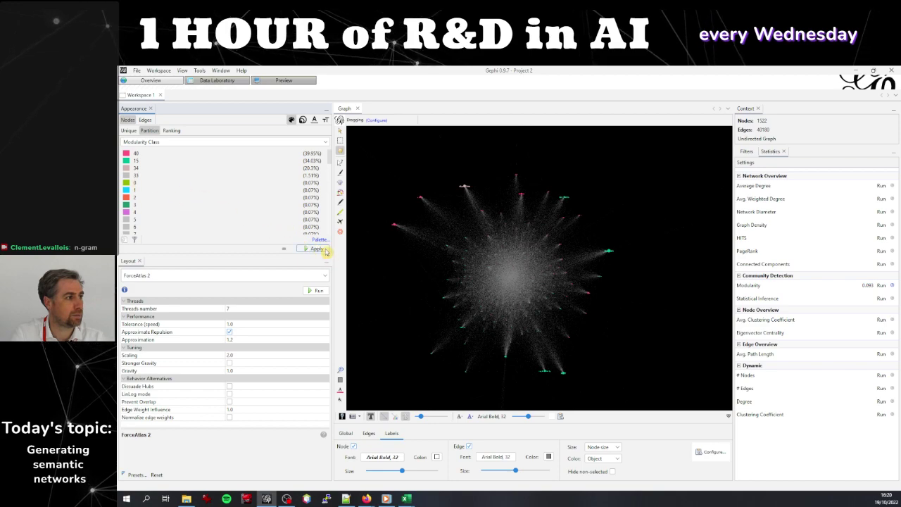
left_click(320, 240)
left_click(336, 255)
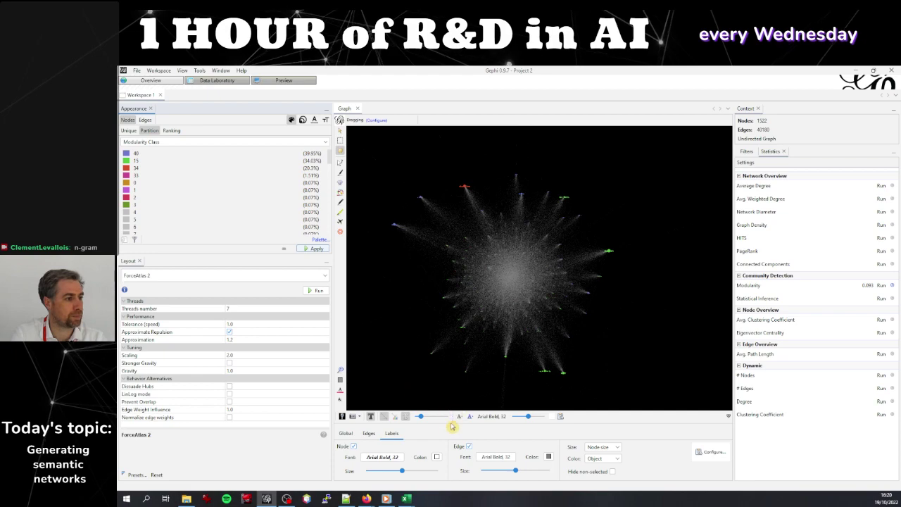
left_click(399, 416)
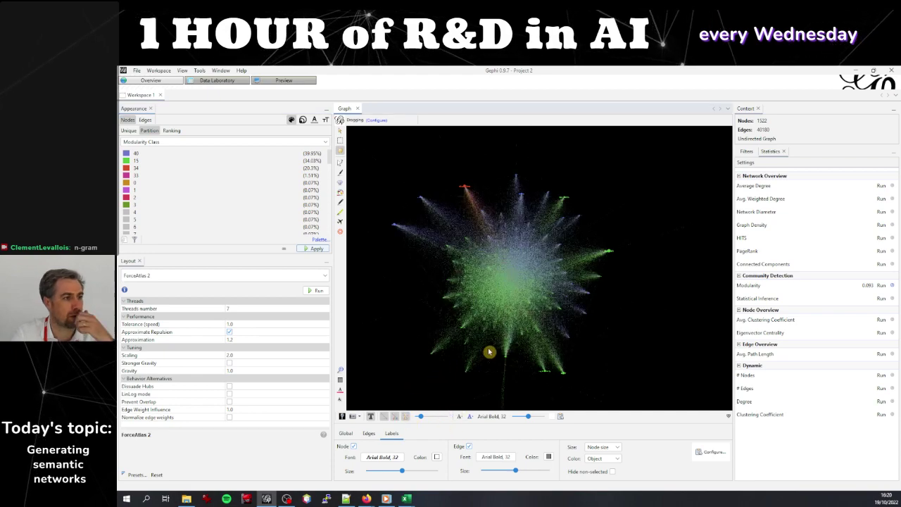
Examine the outlying hub terms around the network's periphery, comparing their labels and community colors
scroll(409, 208, "up", 5)
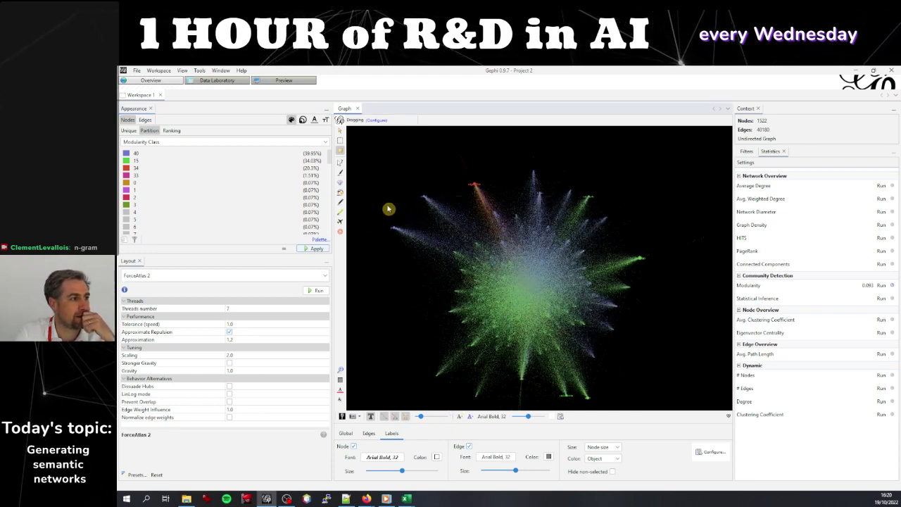
scroll(386, 224, "up", 2)
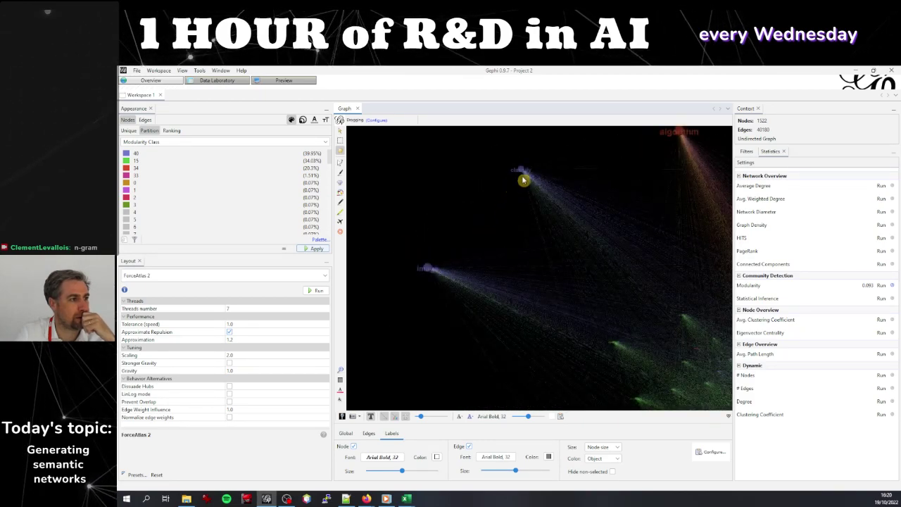
scroll(587, 225, "down", 5)
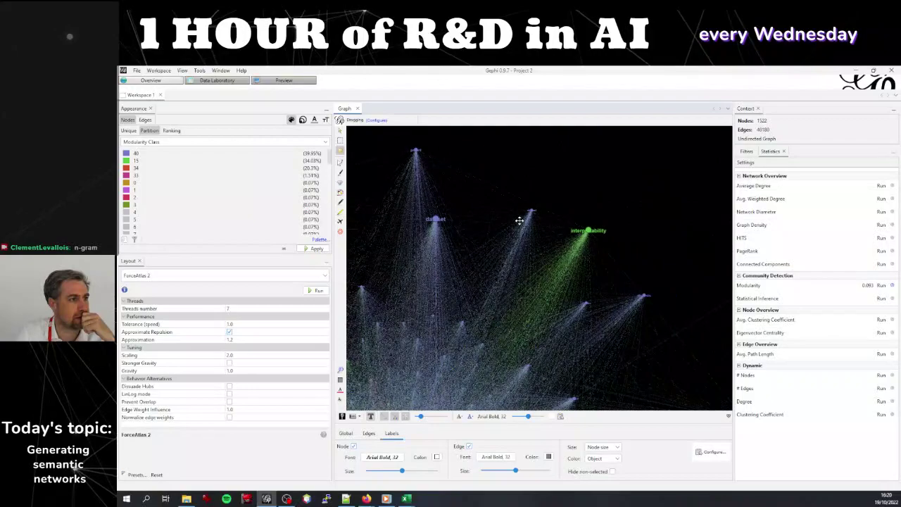
scroll(525, 202, "up", 3)
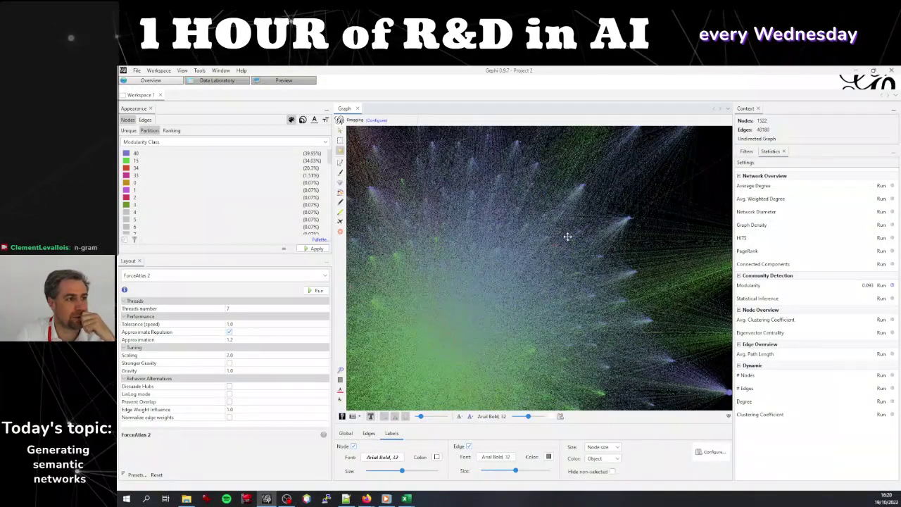
scroll(556, 231, "down", 1)
scroll(543, 235, "up", 2)
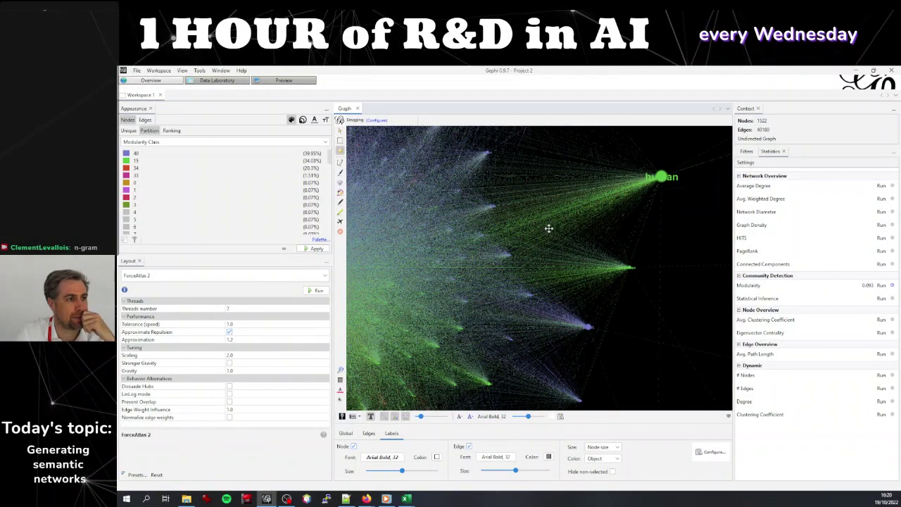
scroll(593, 204, "down", 2)
scroll(593, 203, "up", 2)
scroll(527, 265, "up", 2)
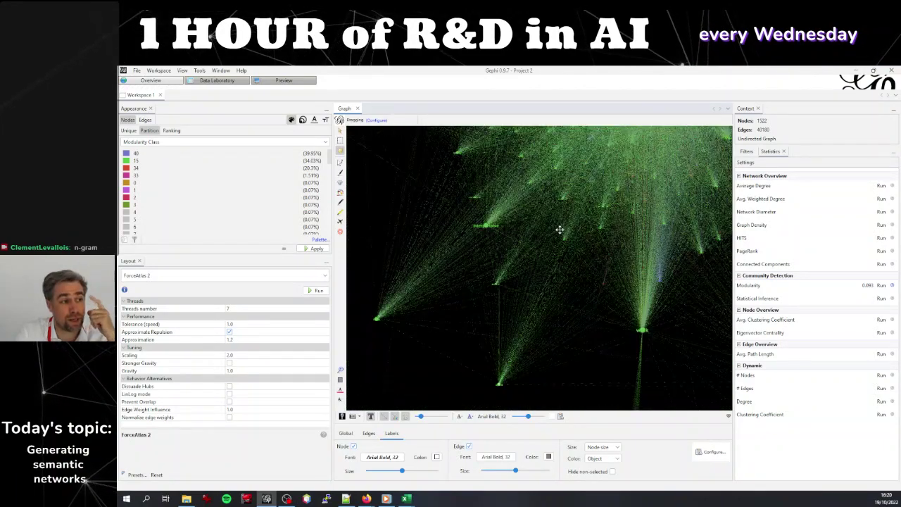
scroll(573, 258, "down", 2)
scroll(589, 319, "up", 3)
scroll(587, 326, "down", 2)
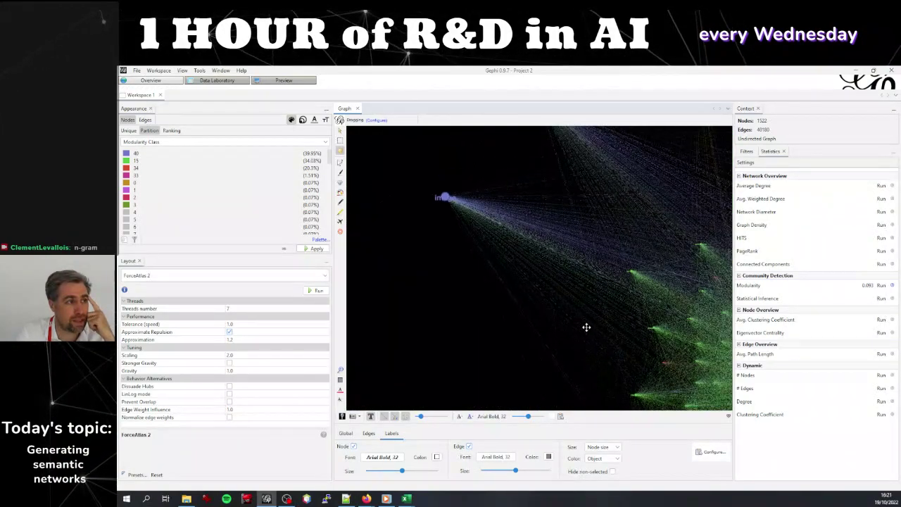
scroll(476, 255, "down", 2)
scroll(525, 267, "down", 2)
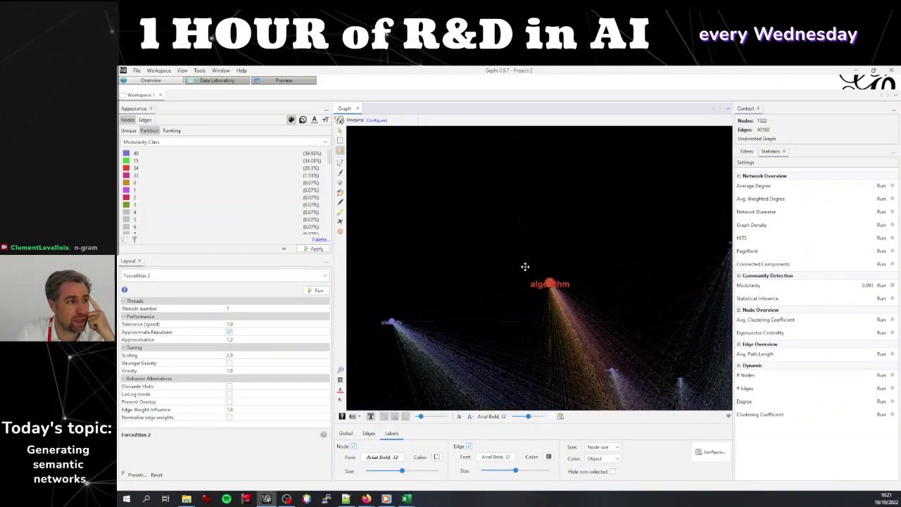
scroll(539, 267, "down", 3)
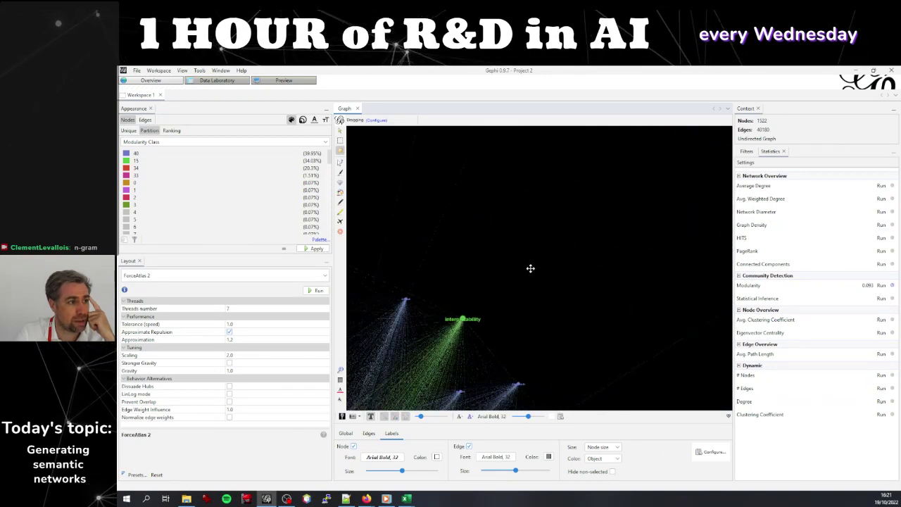
scroll(556, 265, "down", 2)
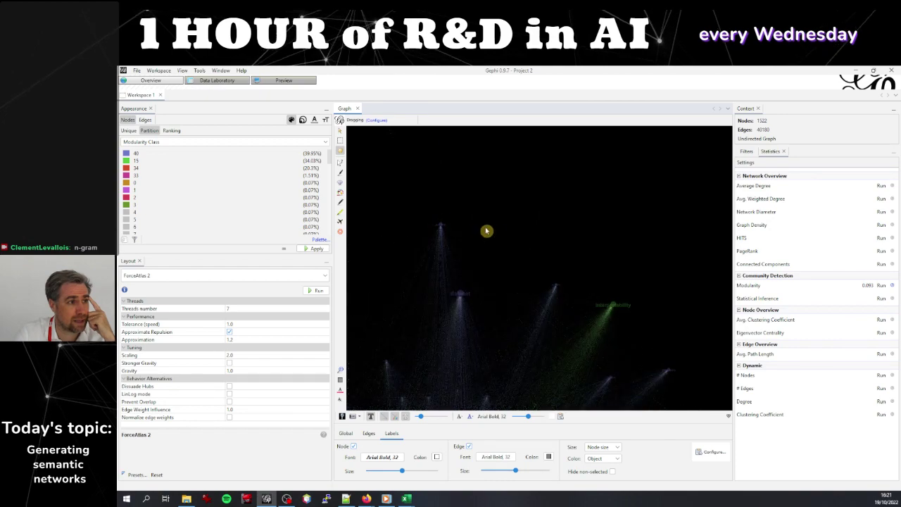
scroll(550, 261, "down", 2)
scroll(545, 293, "down", 1)
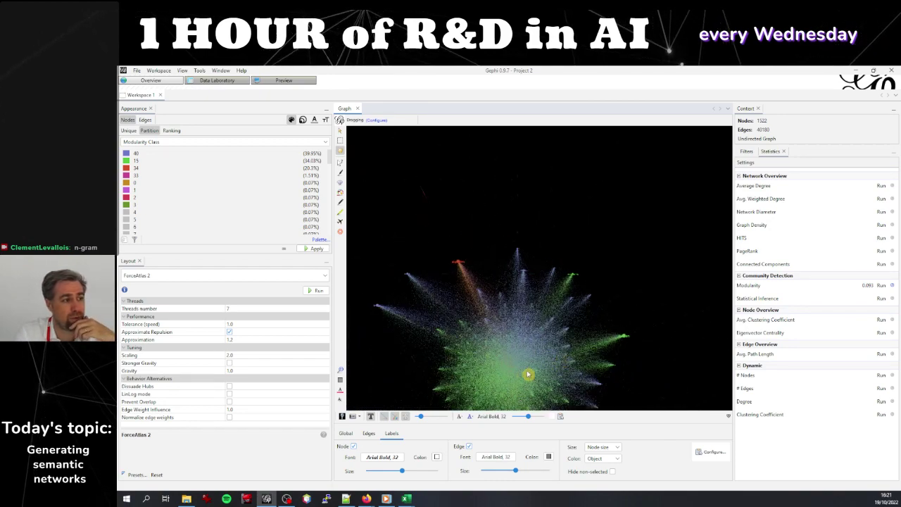
Inspect how the communities mix in the network's dense core, and review the overall graph and its lower-right spikes
scroll(514, 366, "up", 6)
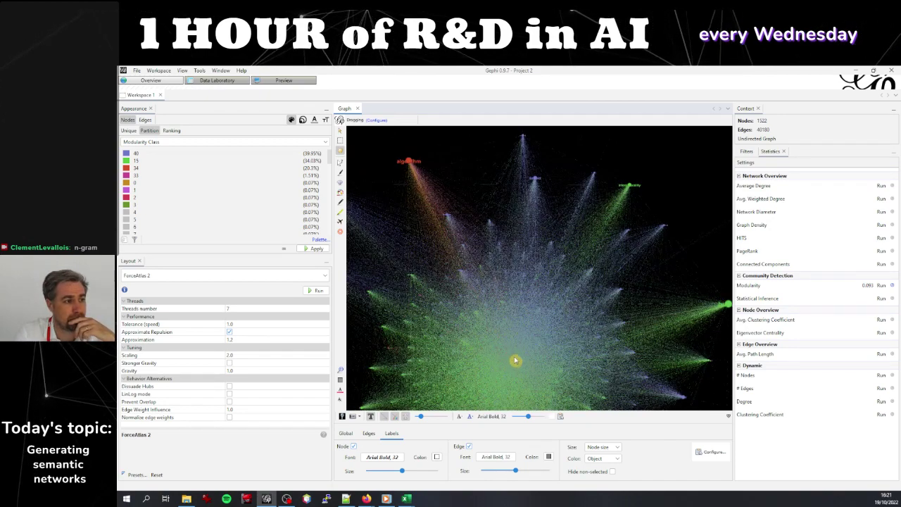
scroll(516, 357, "up", 5)
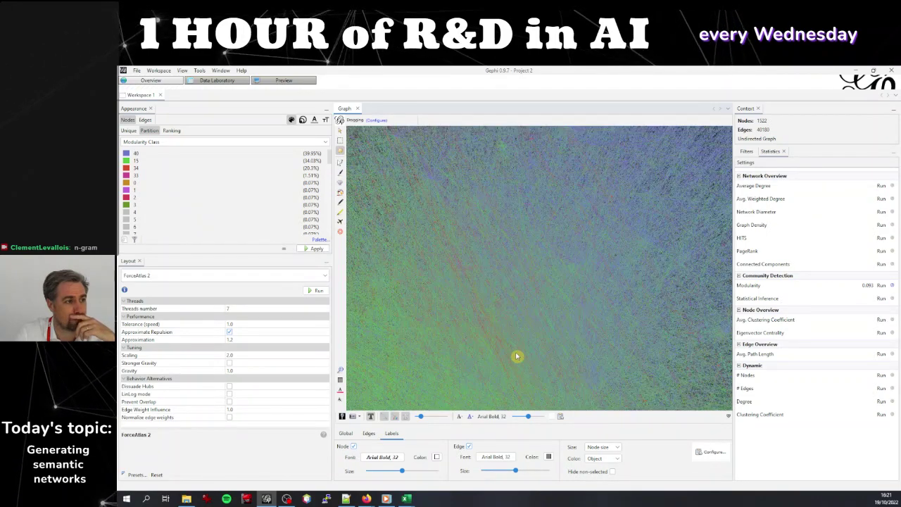
scroll(523, 347, "up", 2)
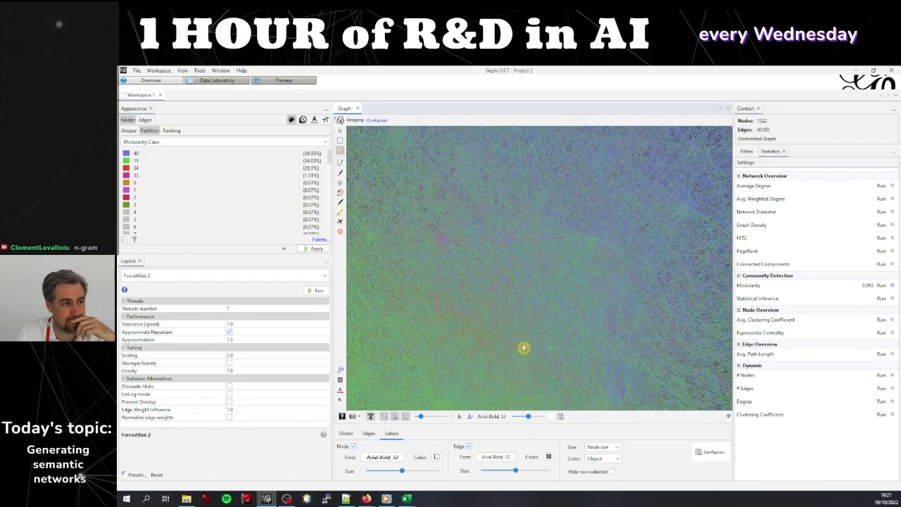
scroll(524, 347, "down", 10)
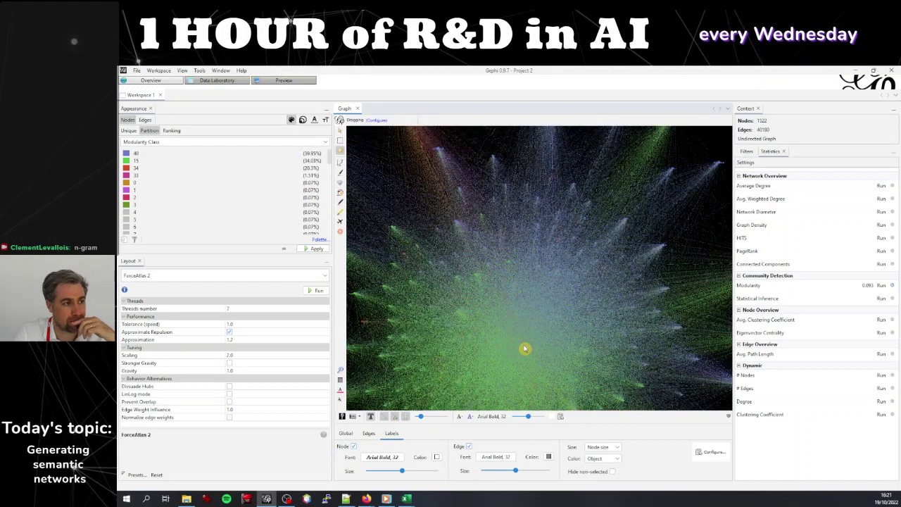
scroll(525, 348, "down", 4)
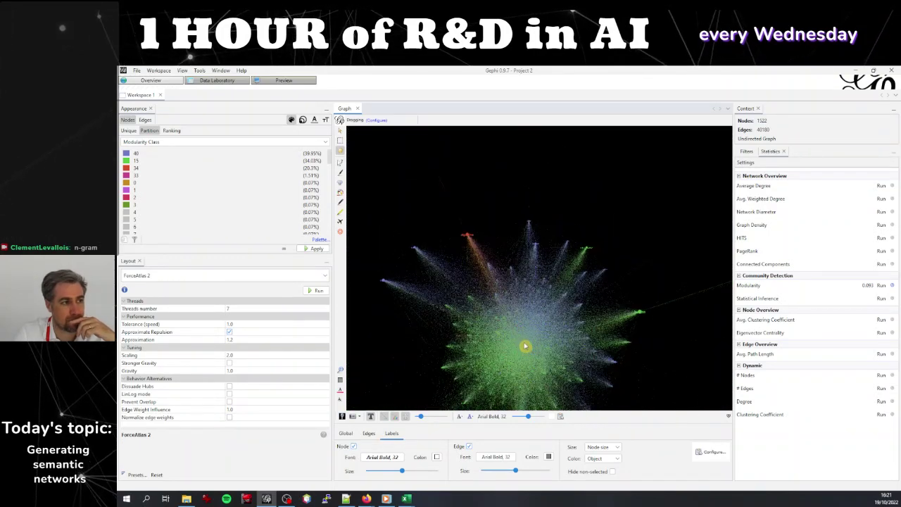
scroll(550, 331, "down", 2)
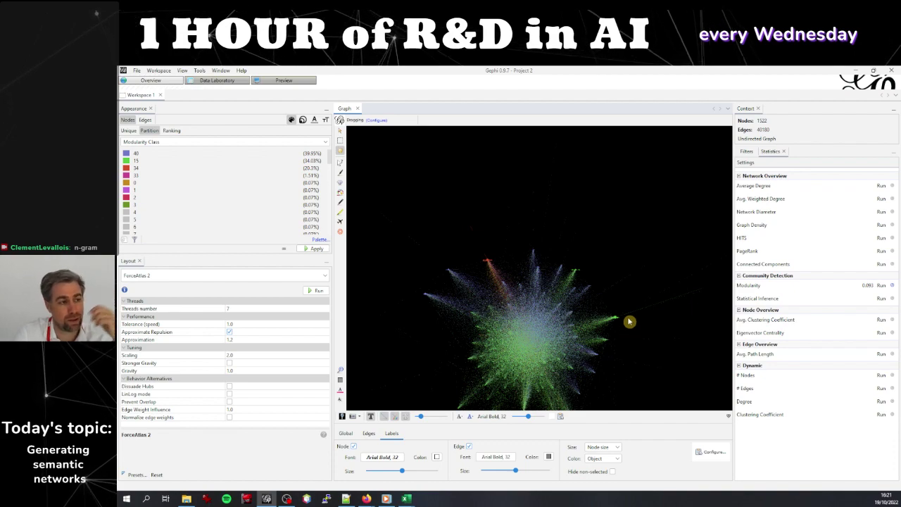
left_click_drag(642, 334, 639, 333)
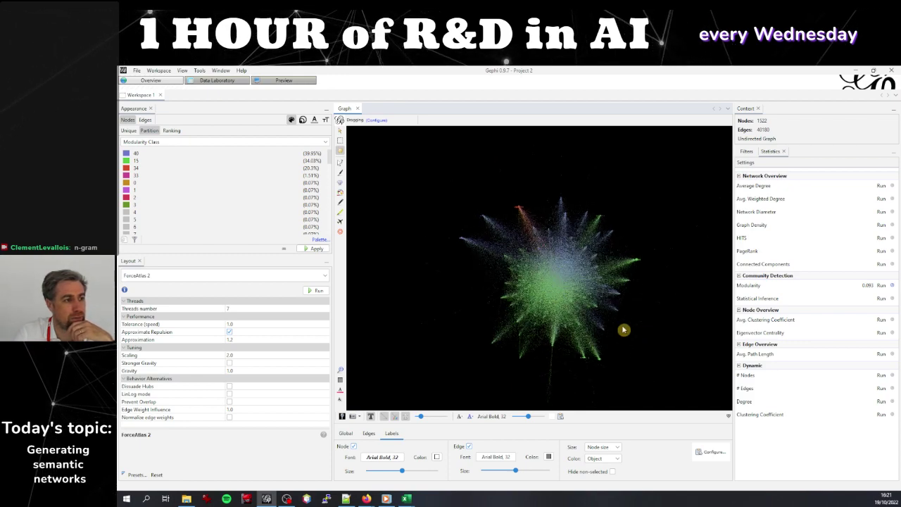
scroll(624, 329, "up", 4)
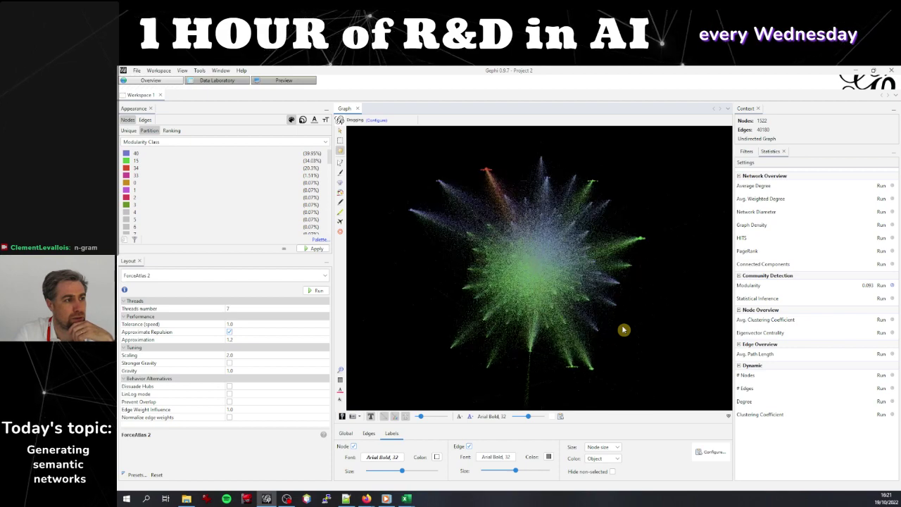
scroll(623, 330, "up", 3)
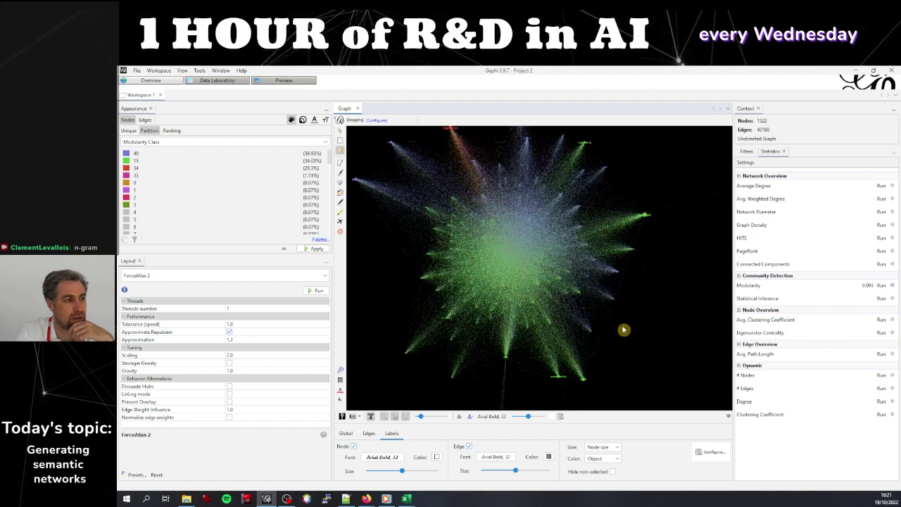
scroll(622, 328, "up", 3)
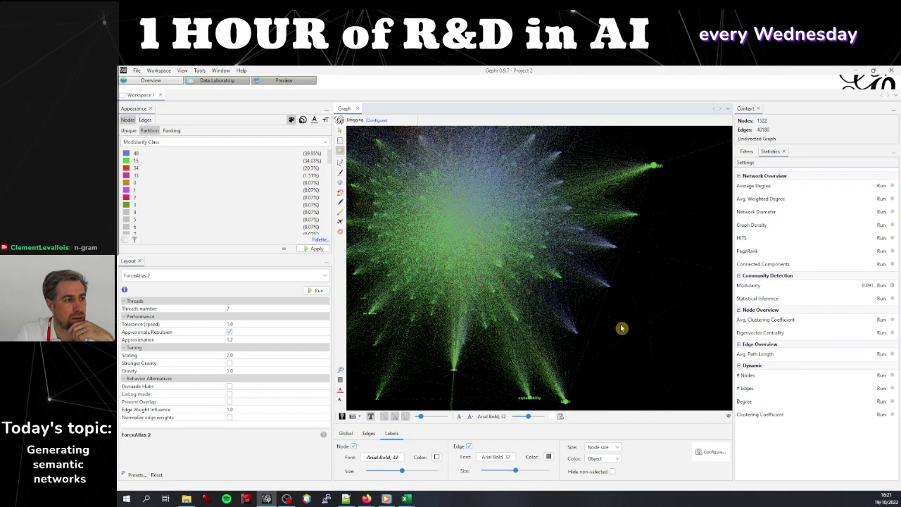